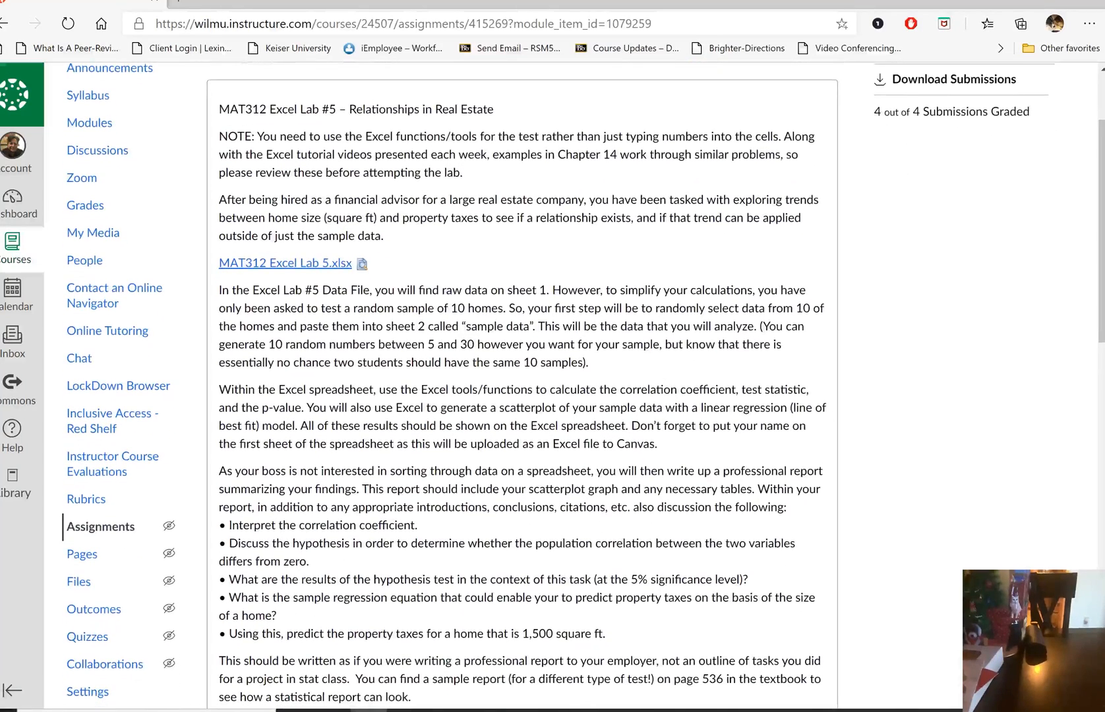
Step: Try to download and open the MAT312 Excel Lab 5.xlsx data file linked in the assignment instructions
{"action": "scroll", "coordinate": [522, 395], "scroll_direction": "down", "scroll_amount": 1}
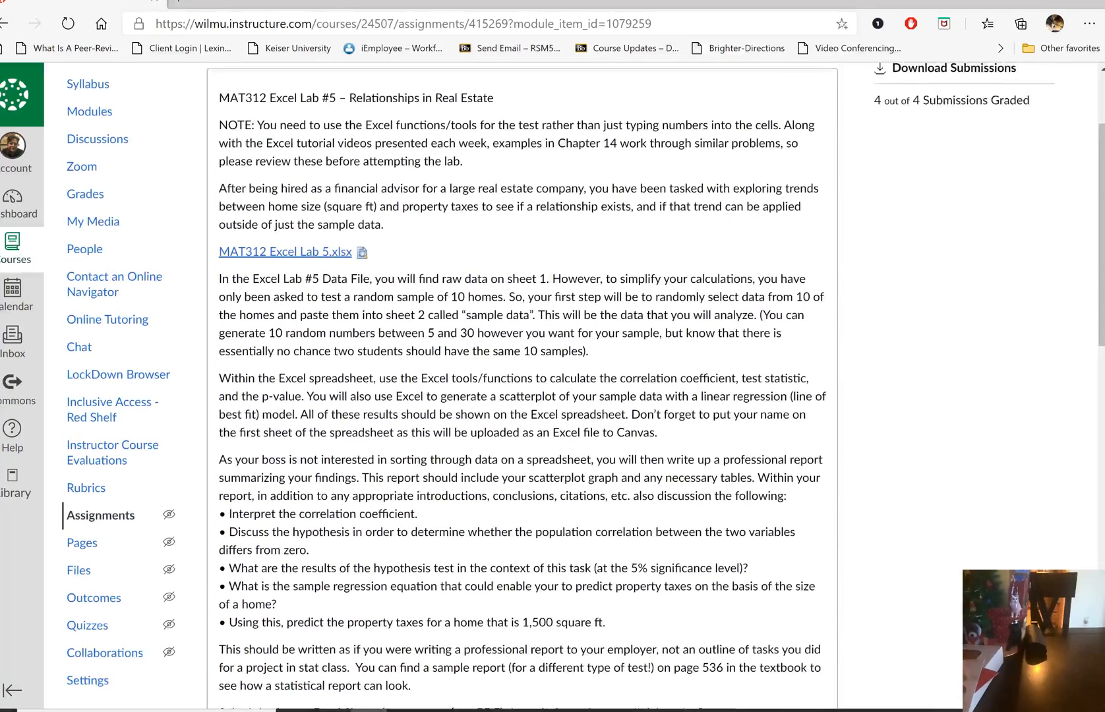
{"action": "scroll", "coordinate": [522, 396], "scroll_direction": "up", "scroll_amount": 1}
{"action": "scroll", "coordinate": [522, 395], "scroll_direction": "down", "scroll_amount": 1}
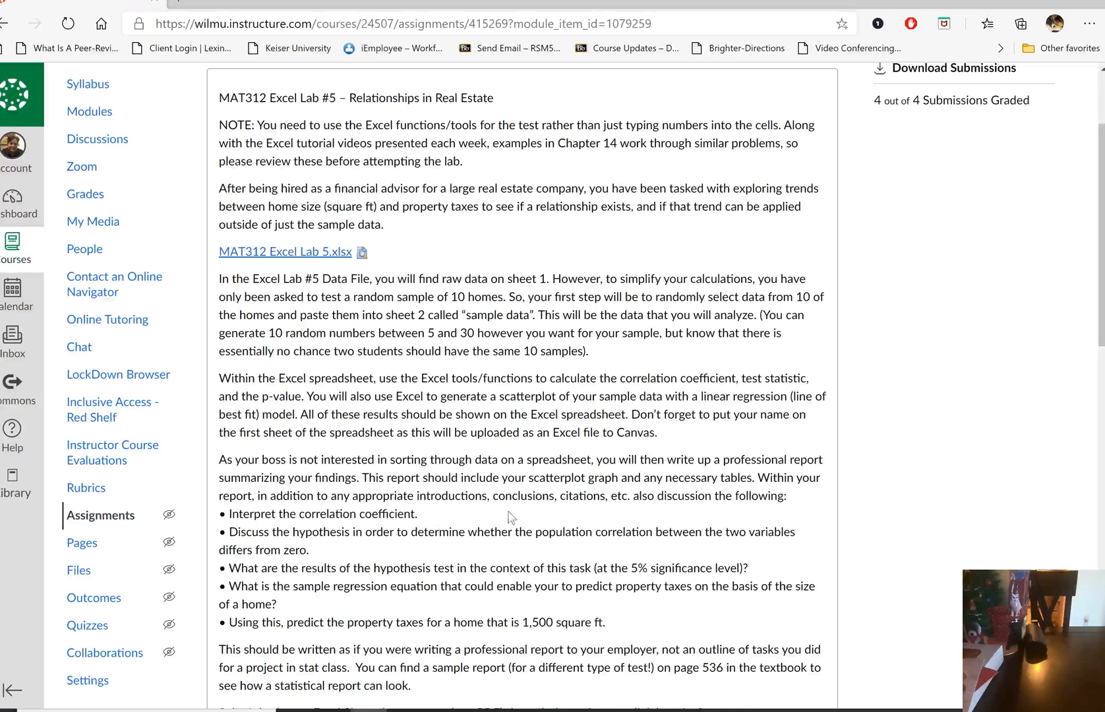
{"action": "left_click", "coordinate": [312, 254]}
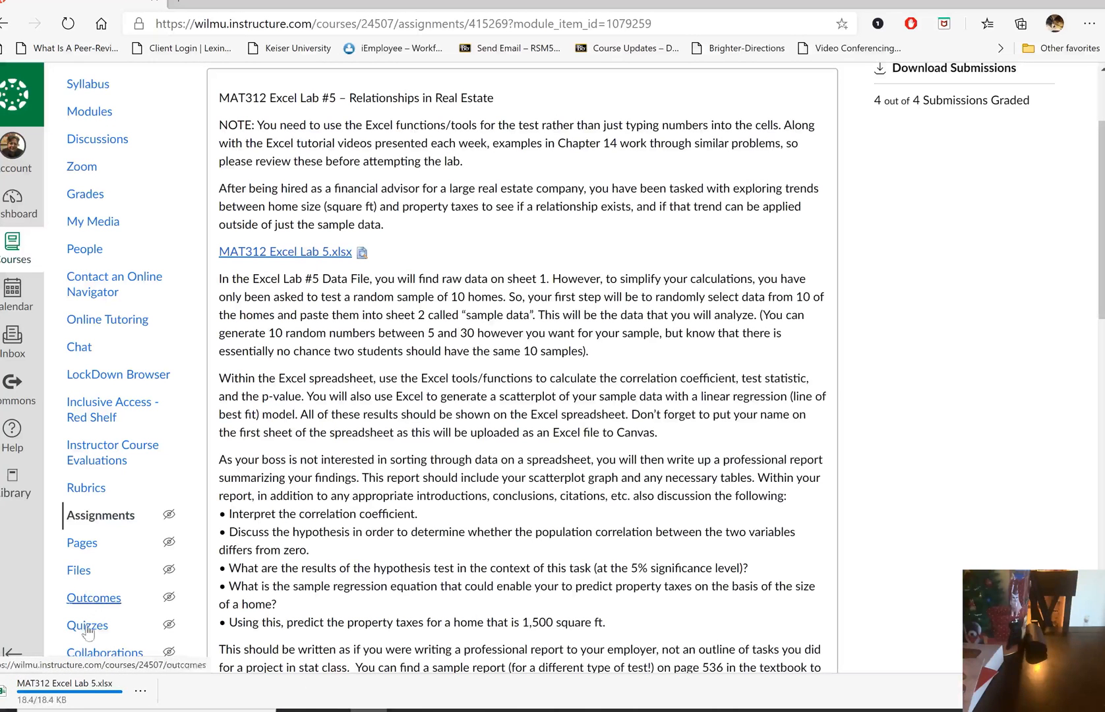
{"action": "left_click", "coordinate": [76, 689]}
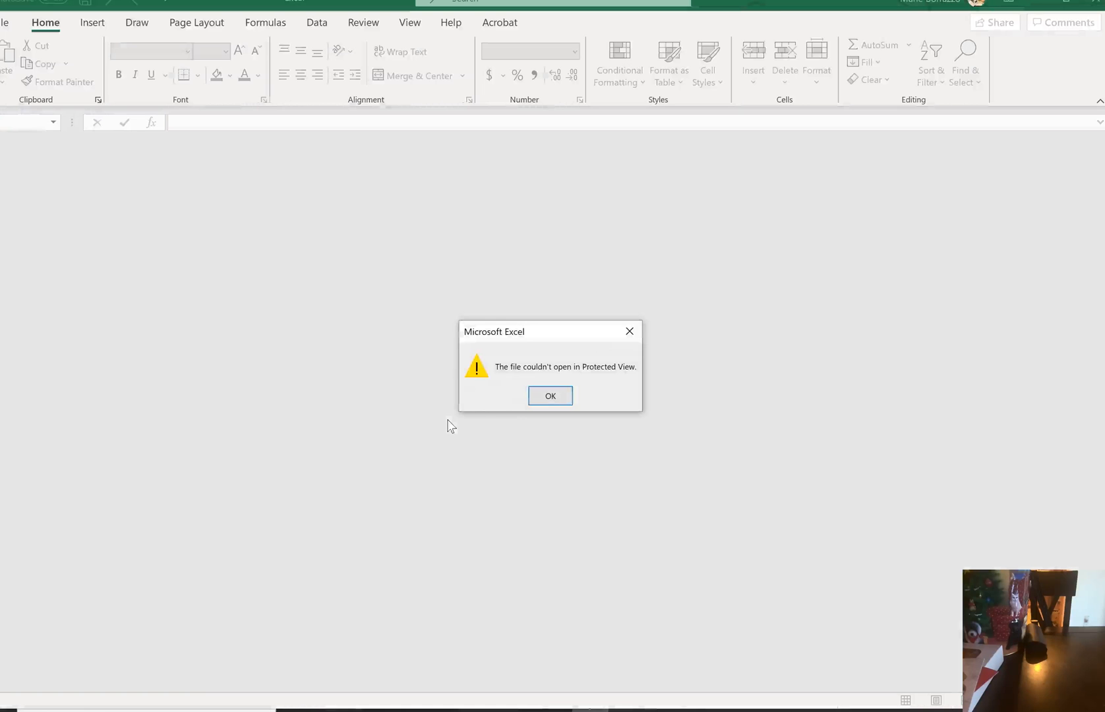
{"action": "left_click", "coordinate": [552, 391]}
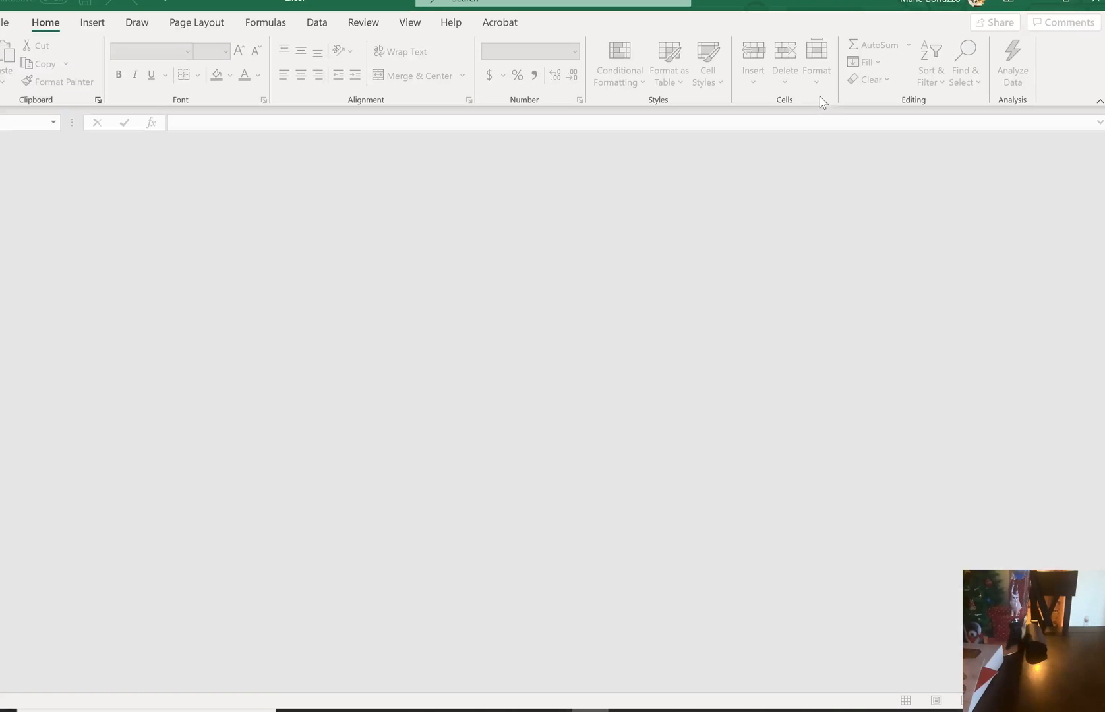
{"action": "left_click", "coordinate": [1091, 3]}
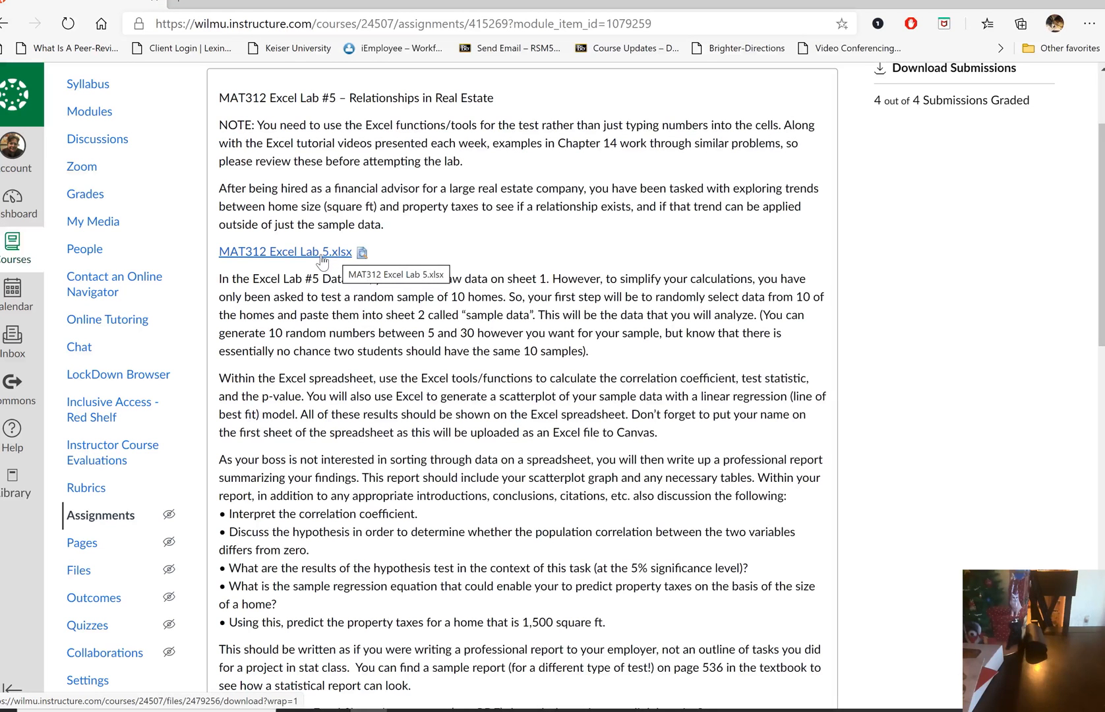
Step: Download MAT312 Excel Lab 5.xlsx from the assignment again, open it in Excel and enable editing
{"action": "left_click", "coordinate": [322, 259]}
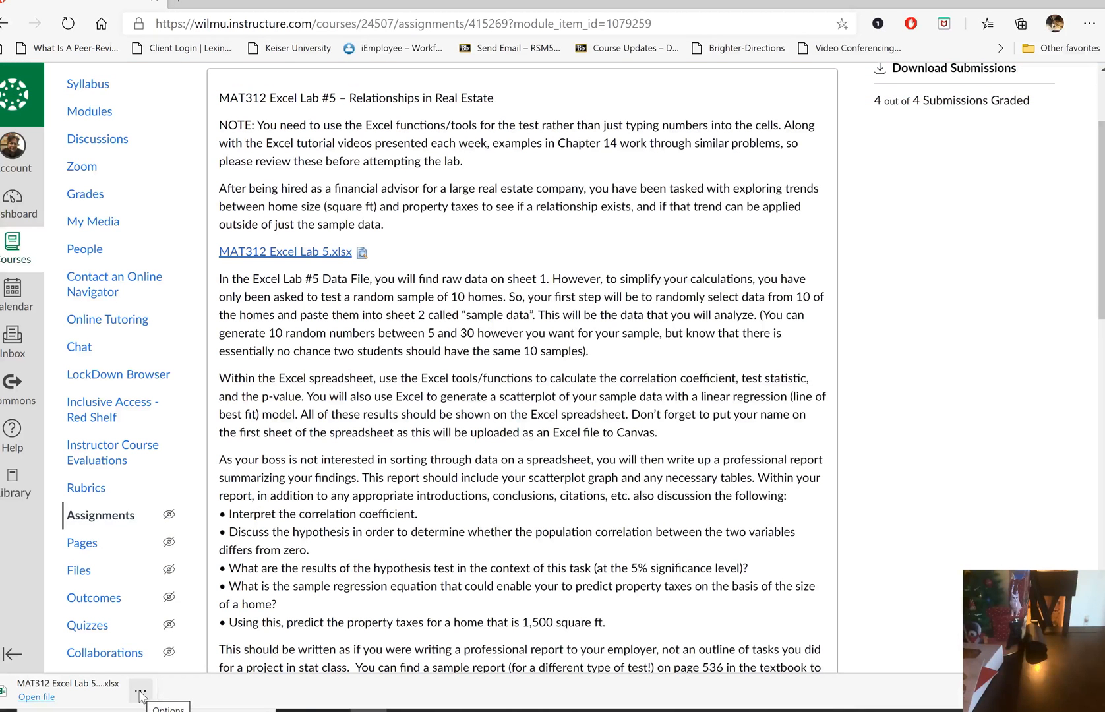
{"action": "left_click", "coordinate": [139, 692]}
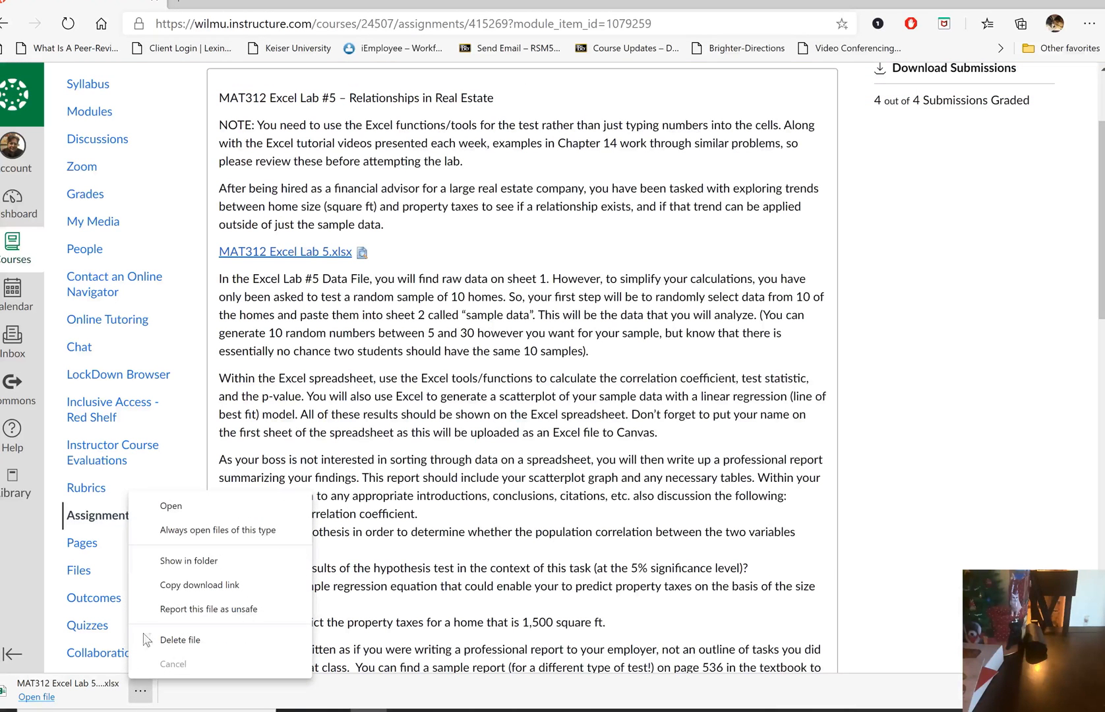
{"action": "left_click", "coordinate": [190, 514]}
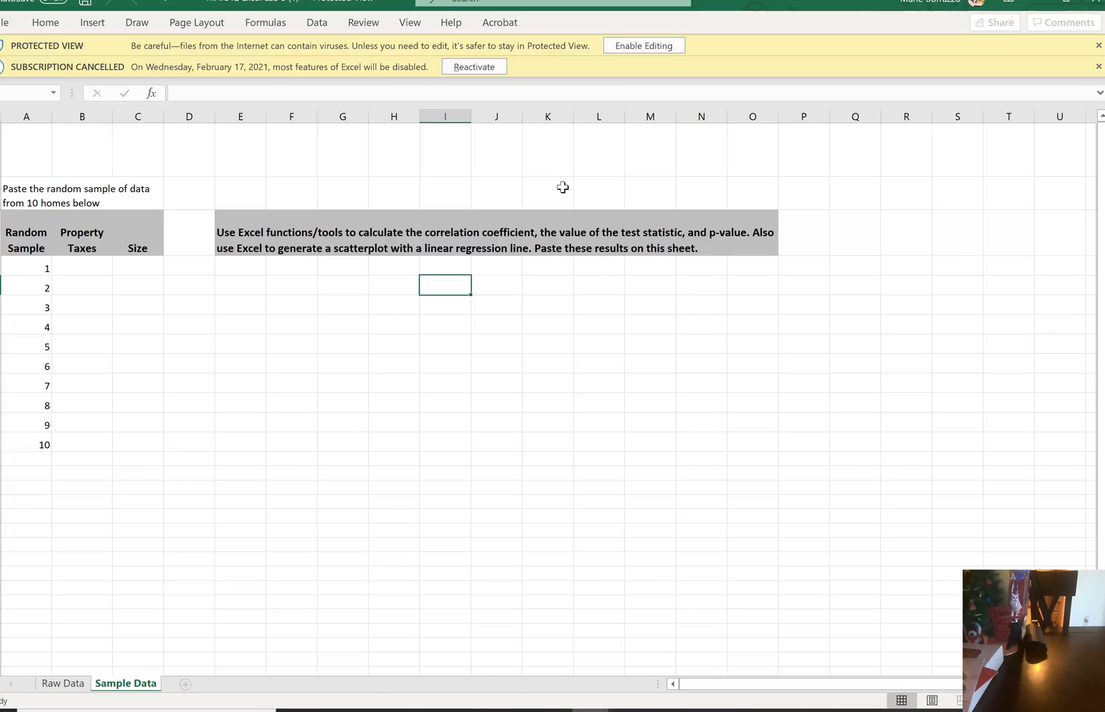
{"action": "left_click", "coordinate": [625, 48]}
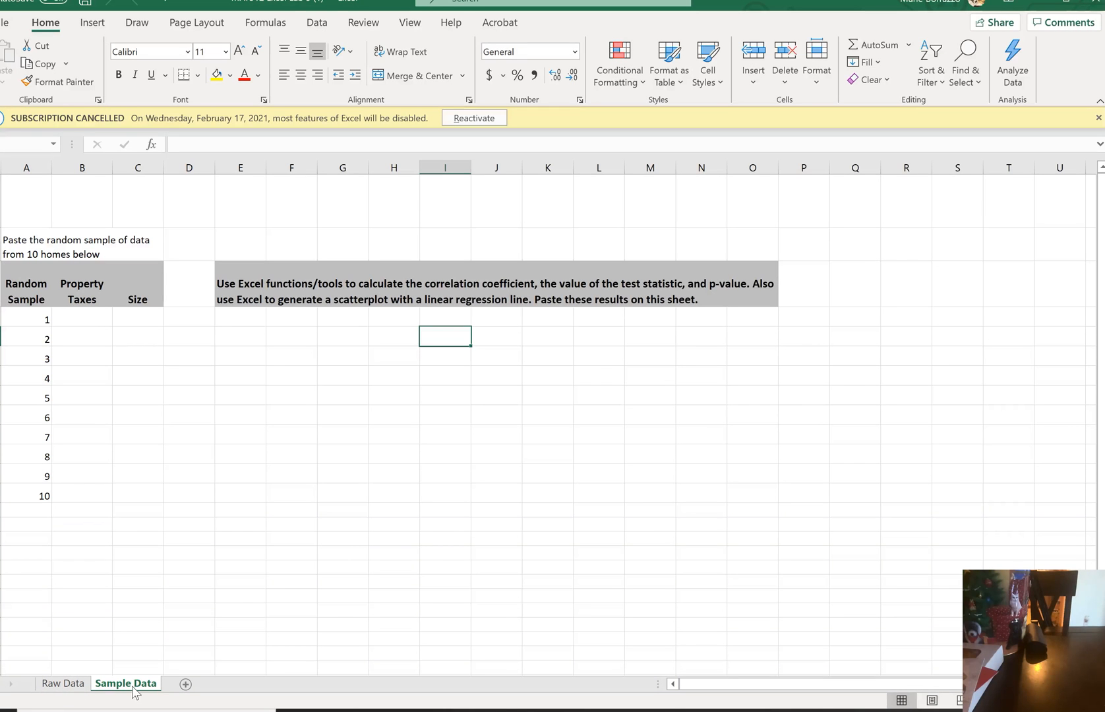
Step: Examine the property taxes and size data on the Raw Data sheet from the first home to the last
{"action": "left_click", "coordinate": [63, 684]}
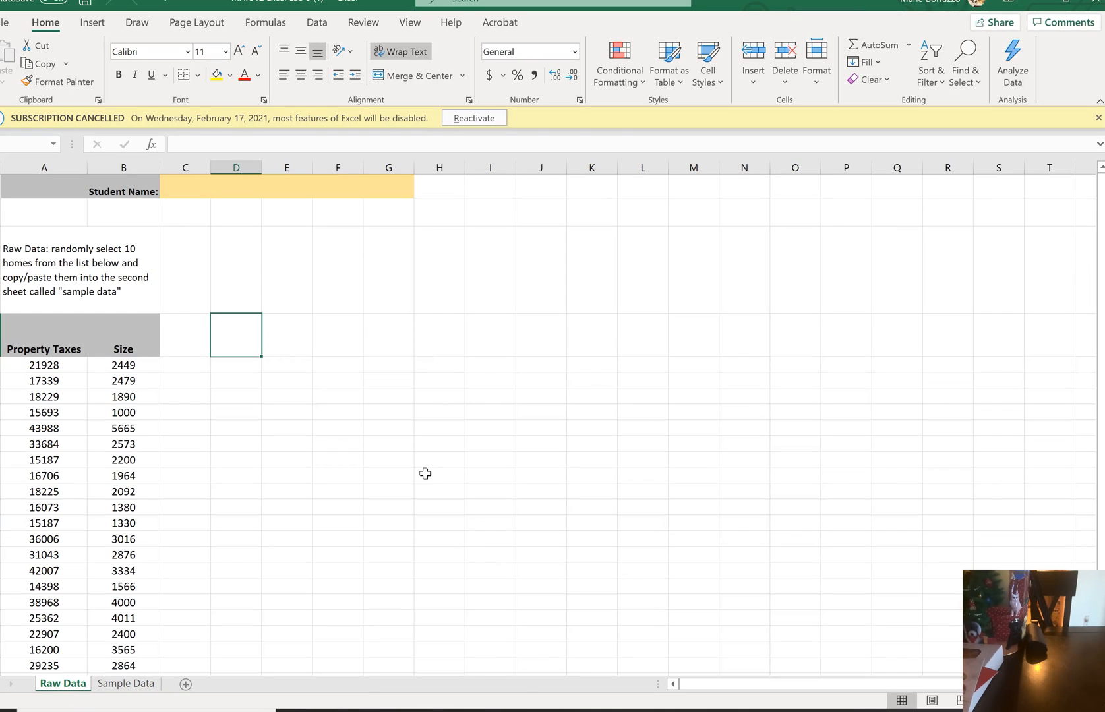
{"action": "left_click", "coordinate": [183, 408]}
{"action": "key", "text": "Down"}
{"action": "key", "text": "Down"}
{"action": "key", "text": "Down"}
{"action": "key", "text": "Down"}
{"action": "key", "text": "Down"}
{"action": "key", "text": "Down"}
{"action": "key", "text": "Down"}
{"action": "key", "text": "Down"}
{"action": "key", "text": "Down"}
{"action": "key", "text": "Down"}
{"action": "key", "text": "Down"}
{"action": "key", "text": "Down"}
{"action": "key", "text": "Down"}
{"action": "key", "text": "Down"}
{"action": "key", "text": "Down"}
{"action": "key", "text": "Down"}
{"action": "key", "text": "Down"}
{"action": "key", "text": "Down"}
{"action": "key", "text": "Down"}
{"action": "key", "text": "Down"}
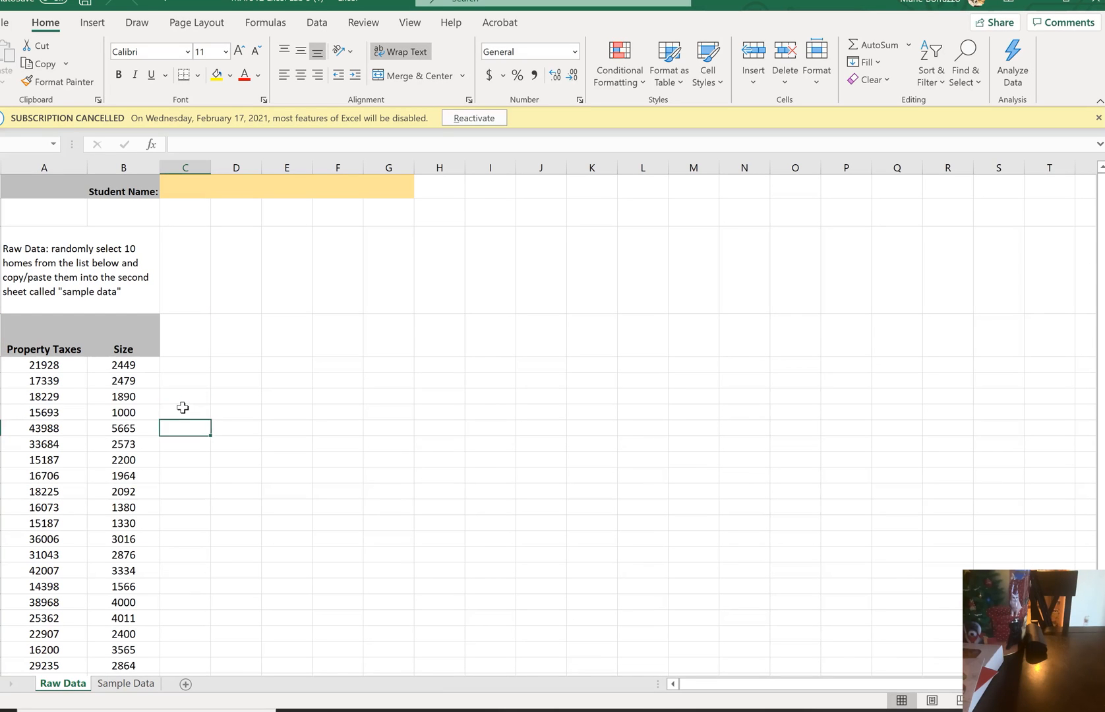
{"action": "key", "text": "Up"}
{"action": "key", "text": "Up"}
{"action": "key", "text": "Up"}
{"action": "key", "text": "Up"}
{"action": "key", "text": "Up"}
{"action": "key", "text": "Up"}
{"action": "key", "text": "Up"}
{"action": "key", "text": "Up"}
{"action": "key", "text": "Up"}
{"action": "key", "text": "Up"}
{"action": "key", "text": "Up"}
{"action": "key", "text": "Up"}
{"action": "key", "text": "Up"}
{"action": "key", "text": "Up"}
{"action": "key", "text": "Up"}
{"action": "key", "text": "Up"}
{"action": "key", "text": "Up"}
{"action": "key", "text": "Up"}
{"action": "key", "text": "Up"}
{"action": "key", "text": "Up"}
{"action": "key", "text": "Up"}
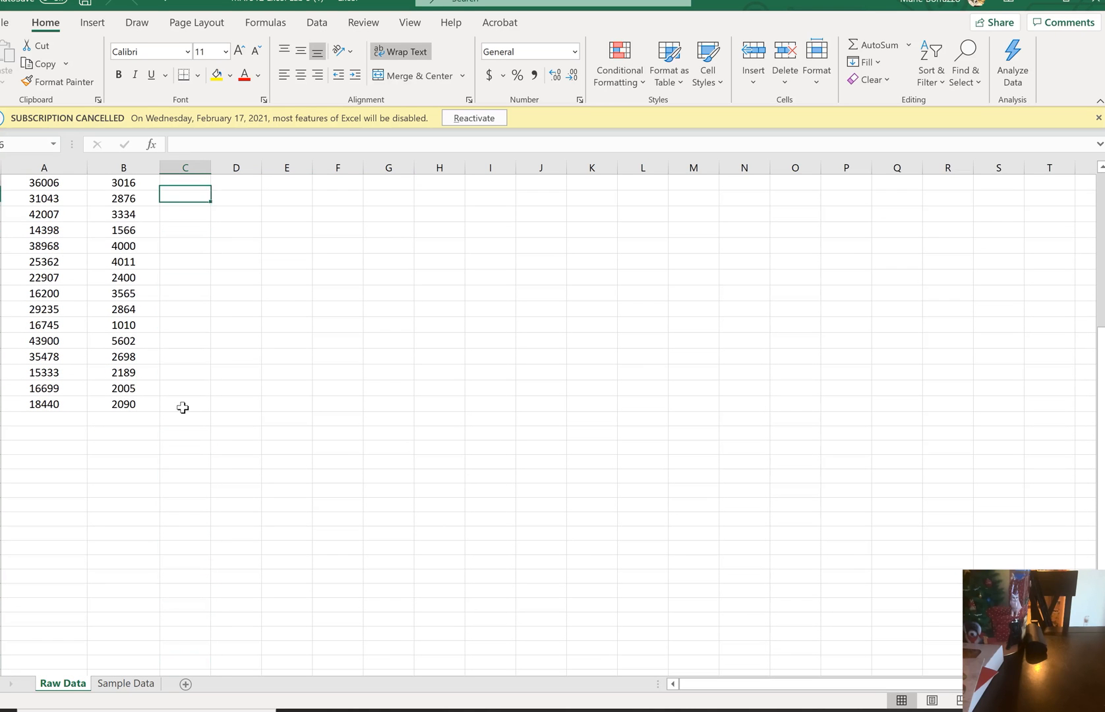
{"action": "key", "text": "Up"}
{"action": "key", "text": "Up"}
{"action": "key", "text": "Up"}
{"action": "key", "text": "Up"}
{"action": "key", "text": "Up"}
{"action": "key", "text": "Up"}
{"action": "key", "text": "Up"}
{"action": "key", "text": "Up"}
{"action": "key", "text": "Up"}
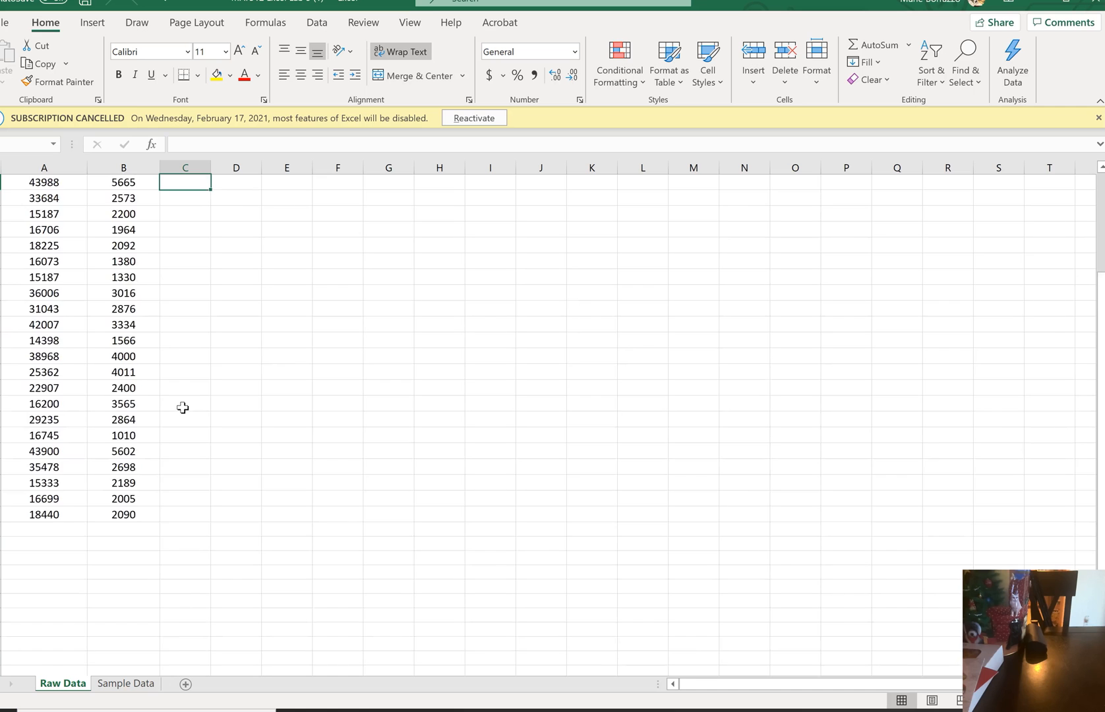
{"action": "key", "text": "Up"}
Step: Enter =RANDBETWEEN(1,10) in column C beside the first home and fill the formula down to the last home
{"action": "key", "text": "Down"}
{"action": "key", "text": "Down"}
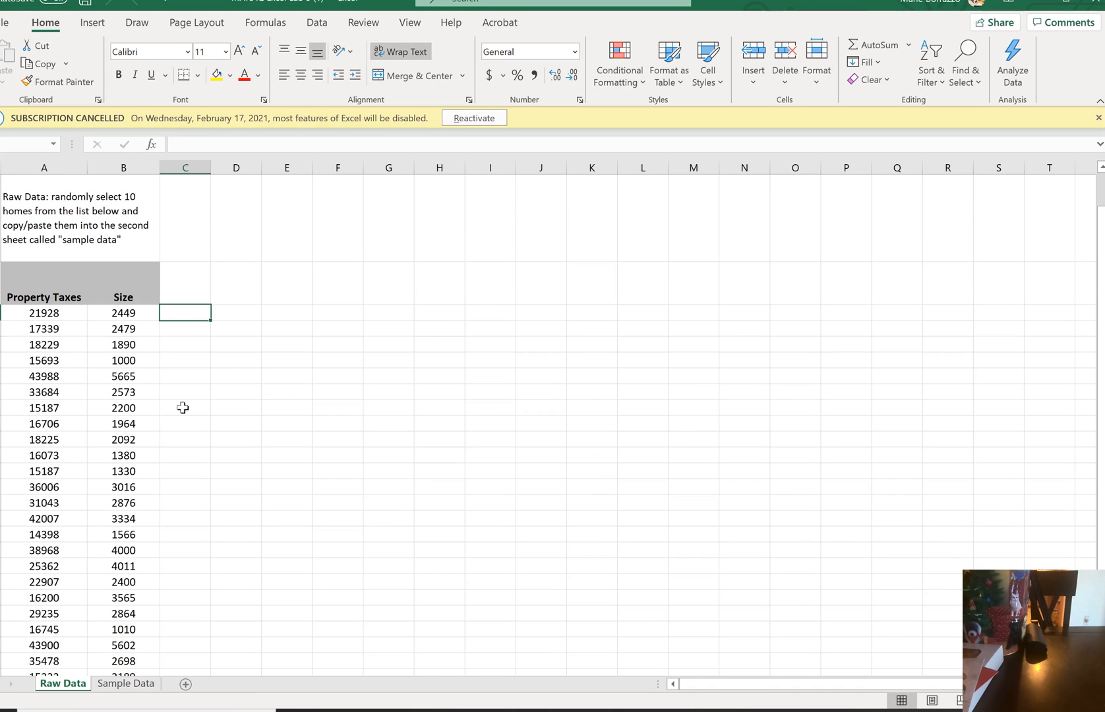
{"action": "type", "text": "=ran"}
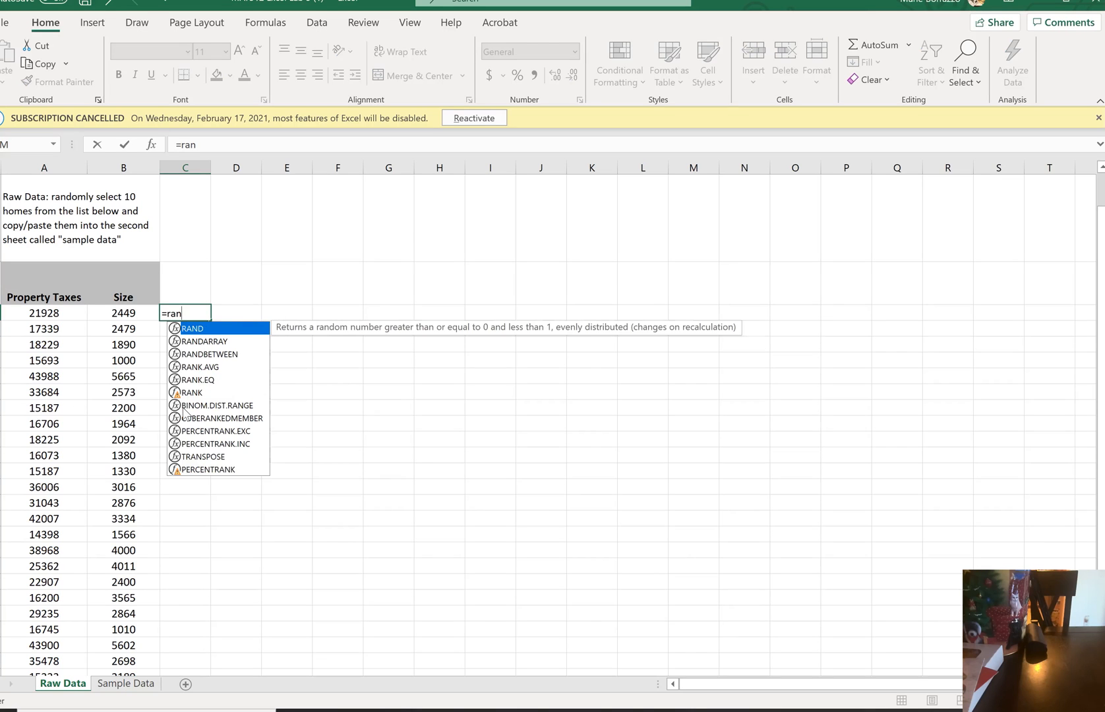
{"action": "double_click", "coordinate": [225, 355]}
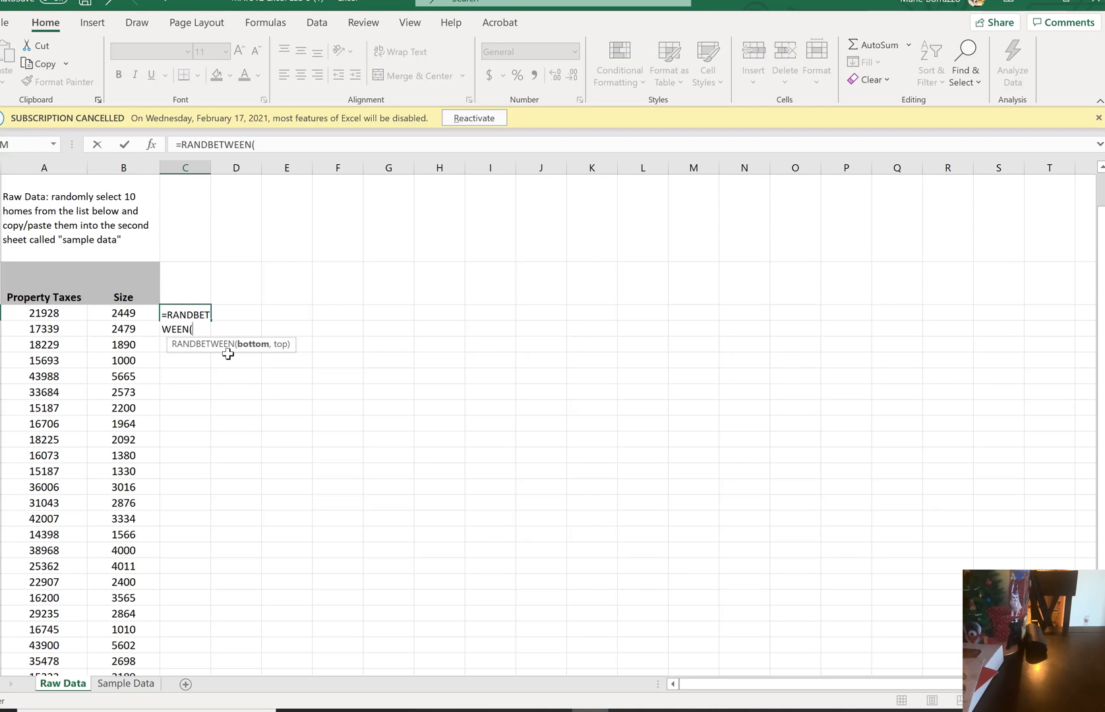
{"action": "type", "text": "1,10"}
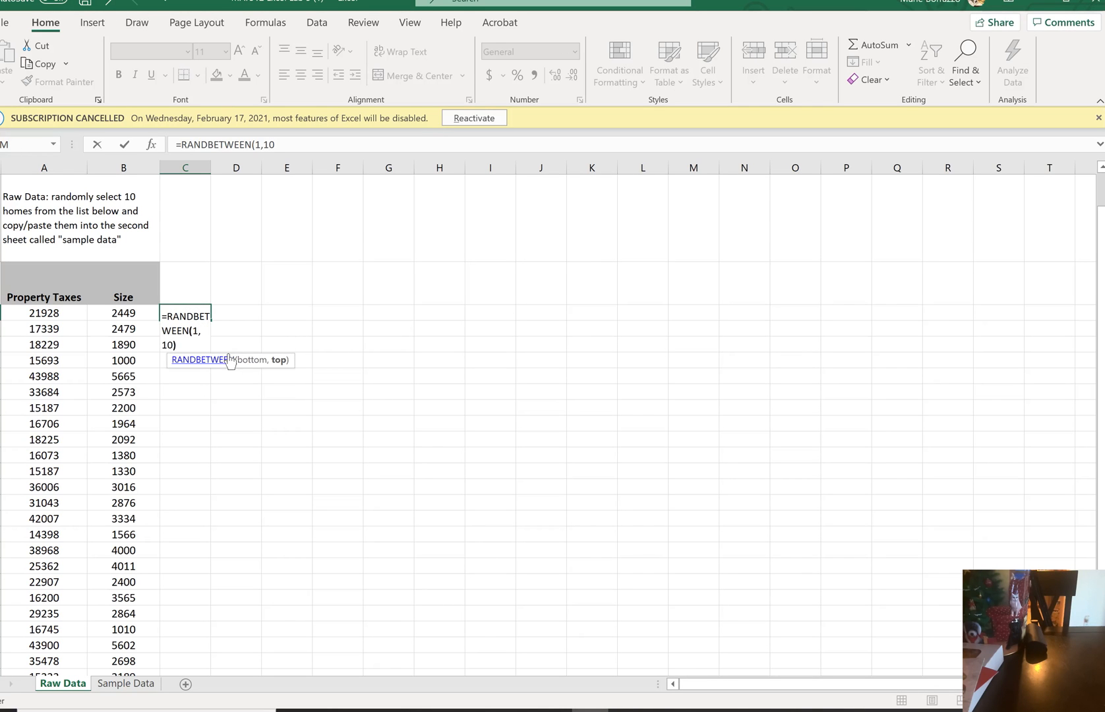
{"action": "type", "text": ")"}
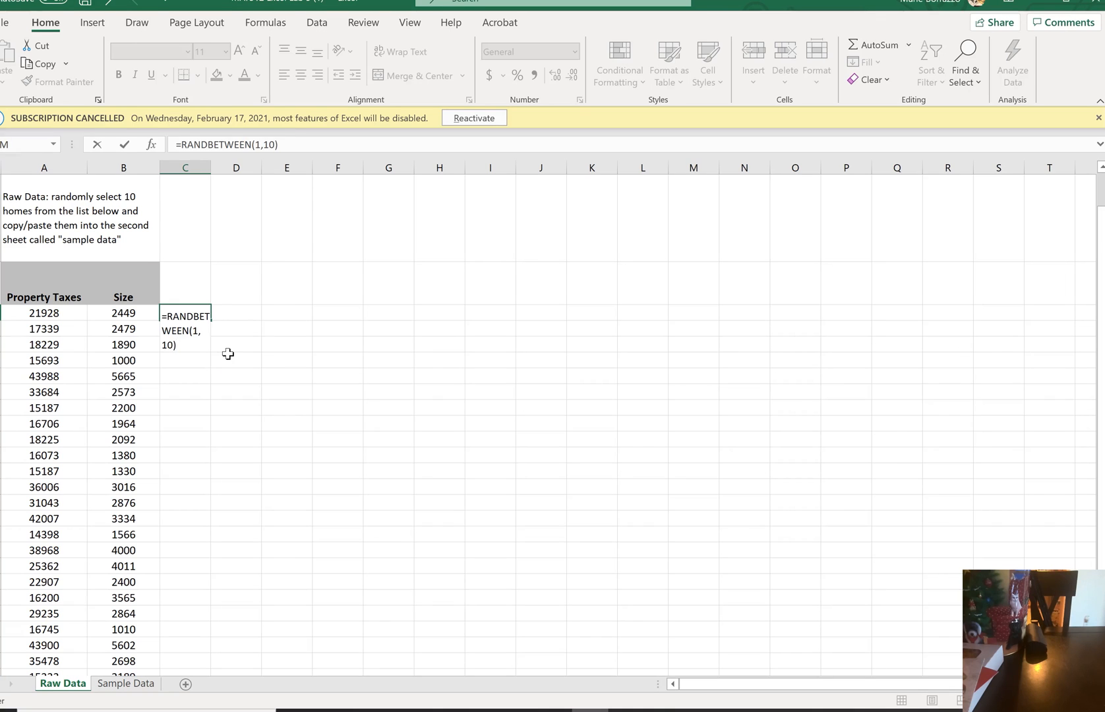
{"action": "key", "text": "Return"}
{"action": "left_click", "coordinate": [195, 313]}
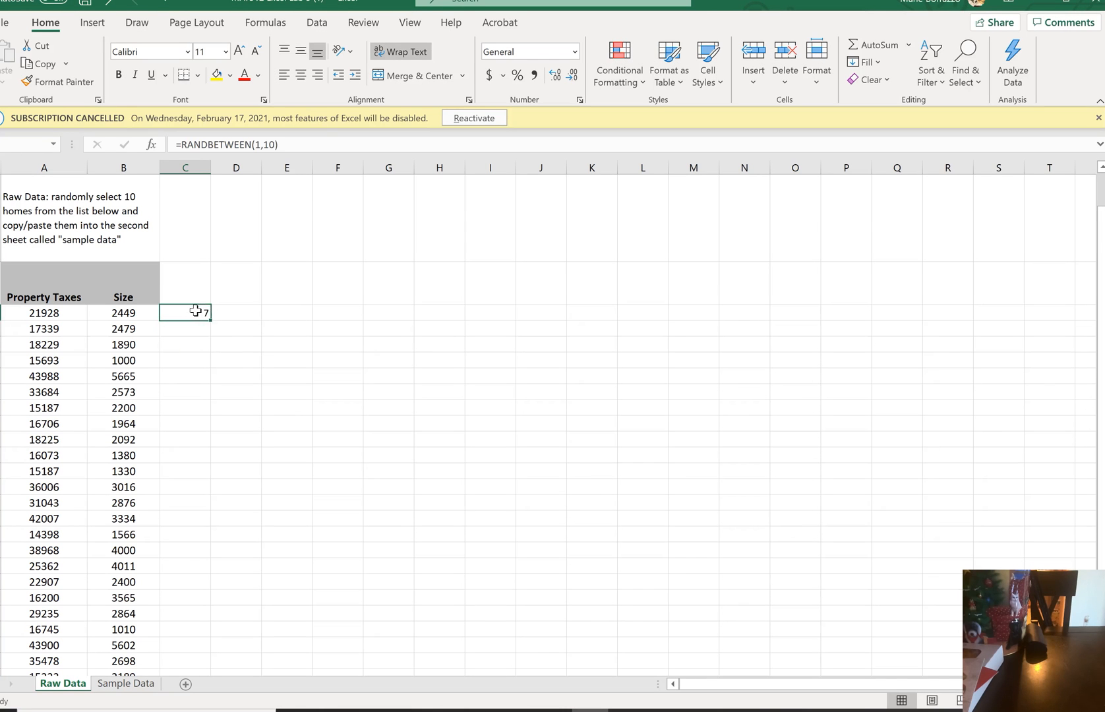
{"action": "left_click_drag", "start_coordinate": [209, 322], "coordinate": [203, 635]}
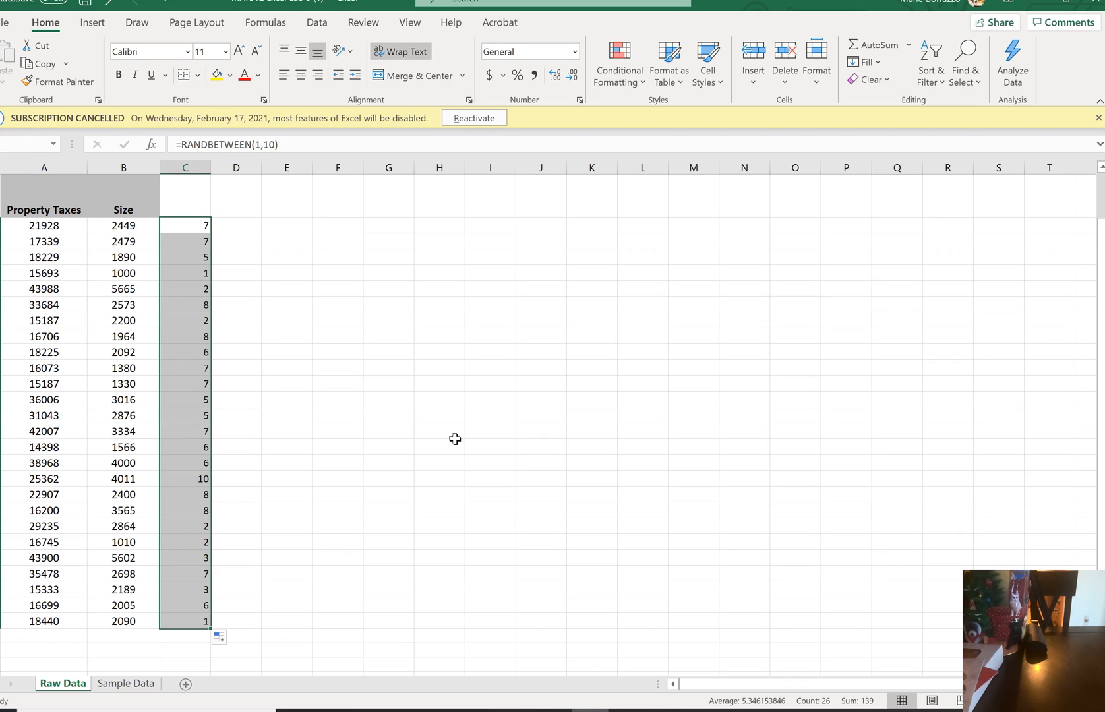
Step: Enter 1 and 2 in column H beside the fourth and fifth homes to make the random numbers recalculate
{"action": "left_click", "coordinate": [435, 226]}
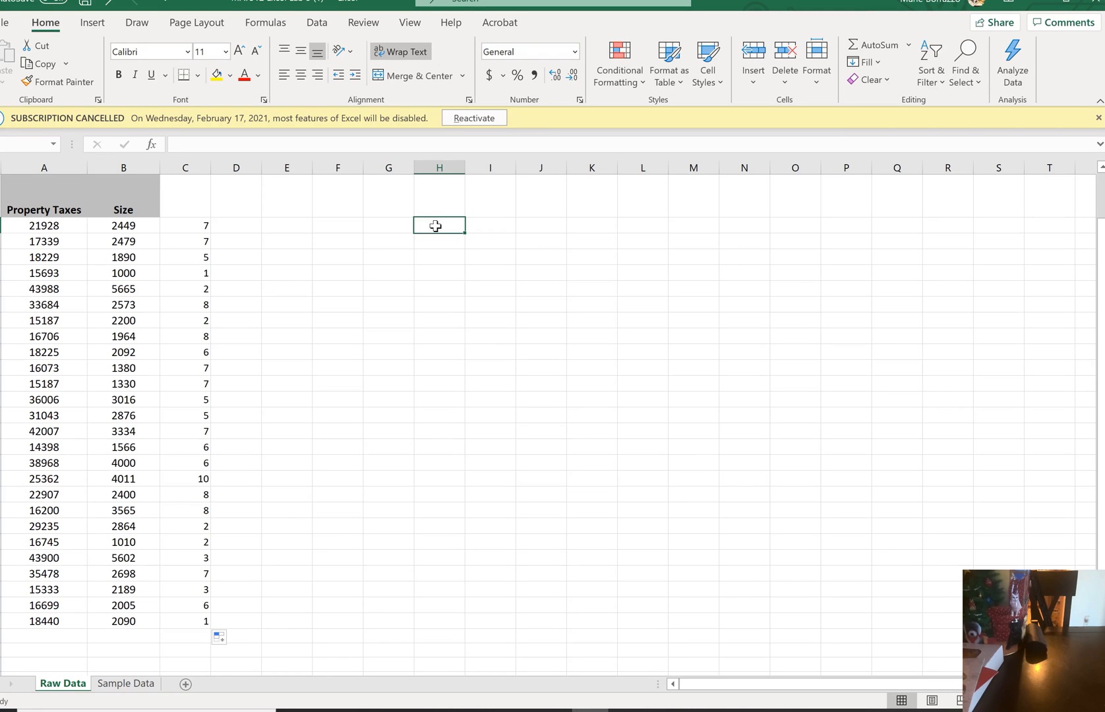
{"action": "key", "text": "Down"}
{"action": "type", "text": "1"}
{"action": "key", "text": "Return"}
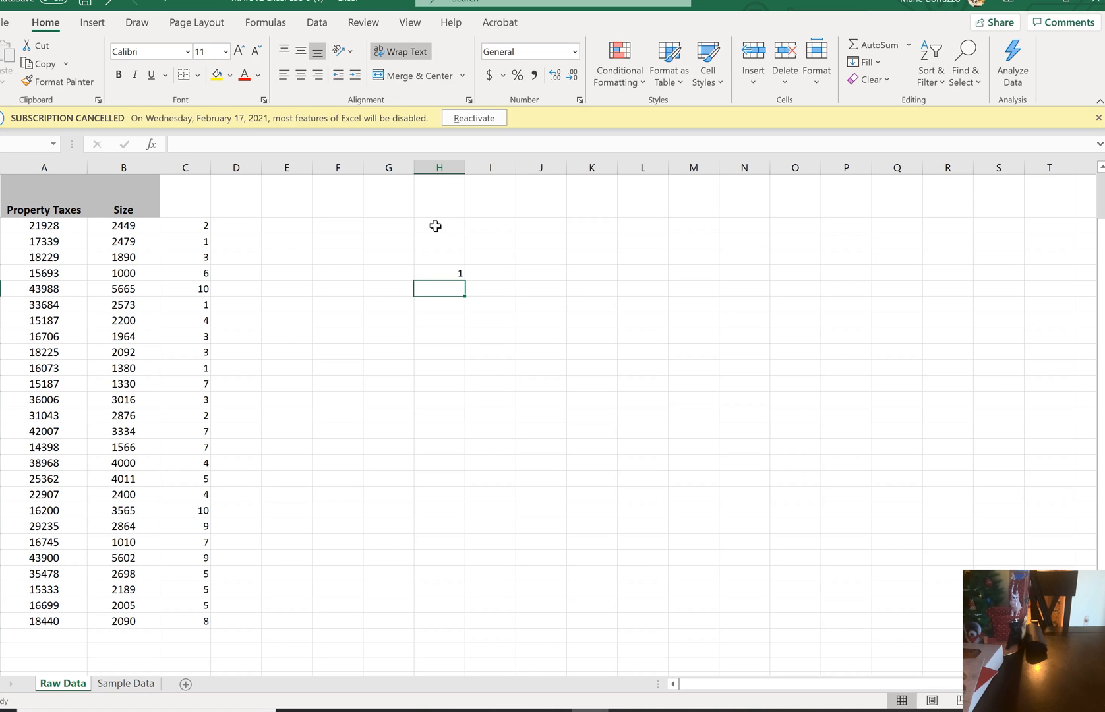
{"action": "type", "text": "2"}
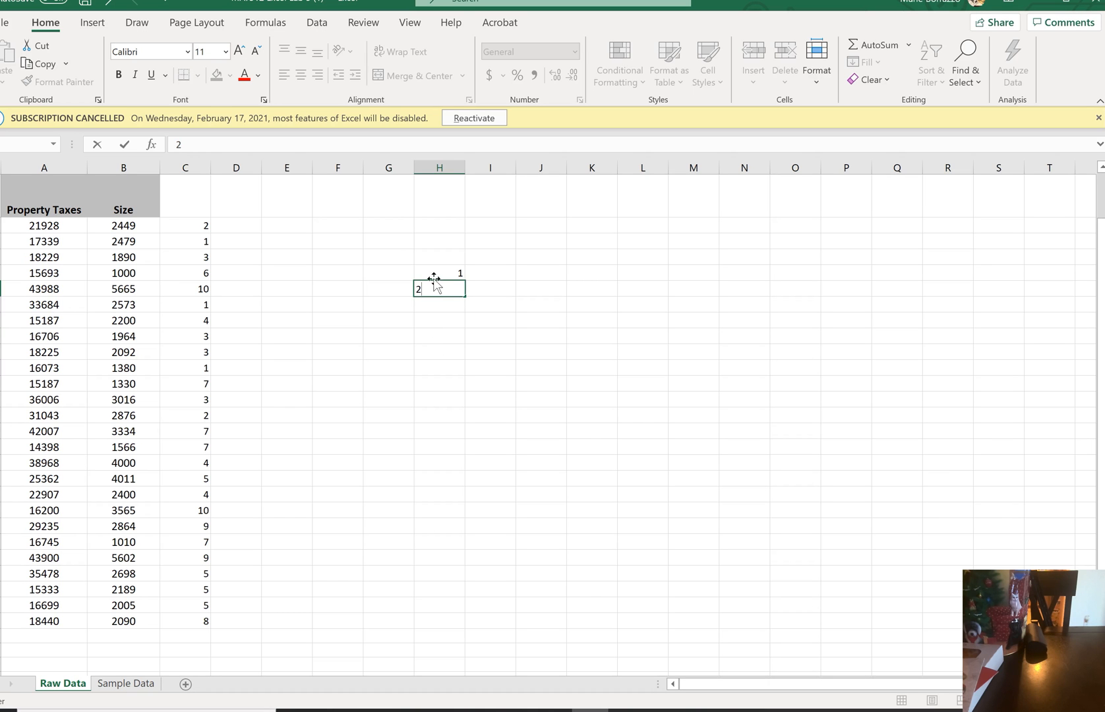
{"action": "left_click", "coordinate": [436, 257]}
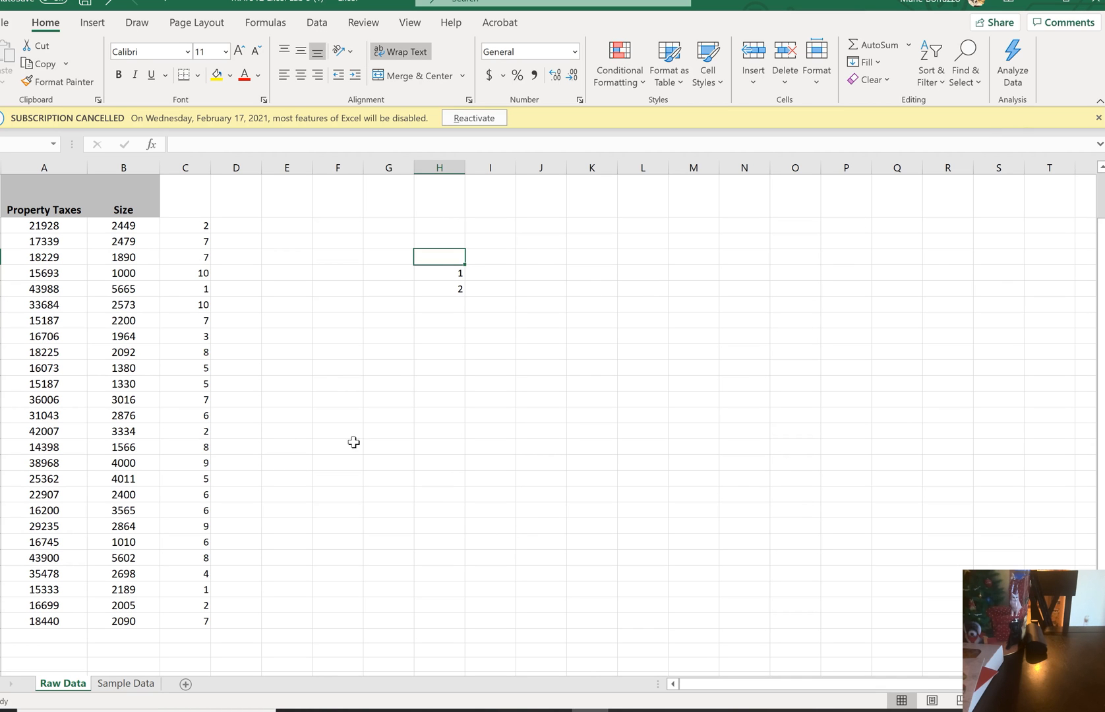
Step: Capture the property taxes, size and random number columns with the Snipping Tool and move the snip clear of the data
{"action": "left_click", "coordinate": [7, 702]}
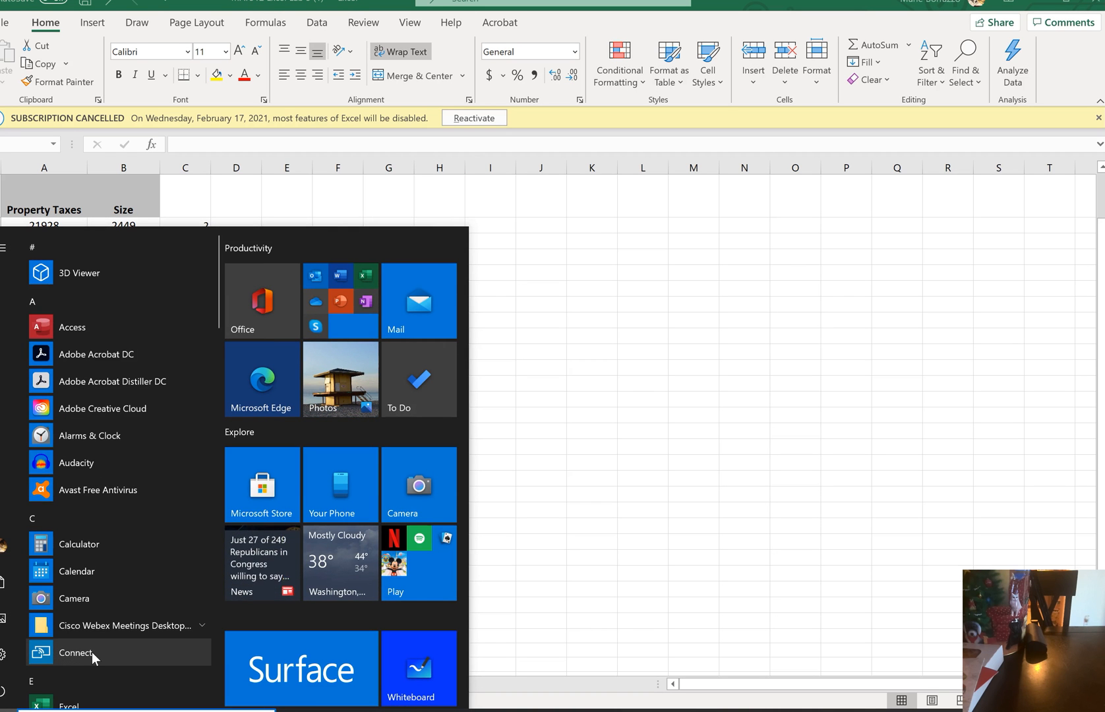
{"action": "type", "text": "s"}
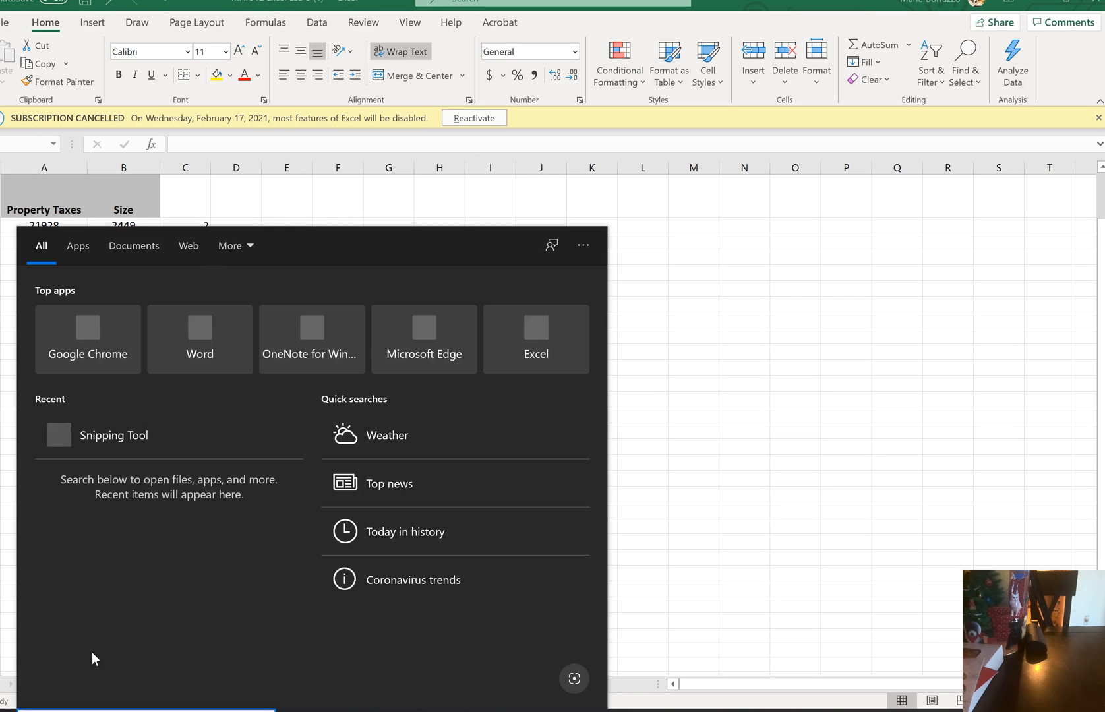
{"action": "type", "text": "ni"}
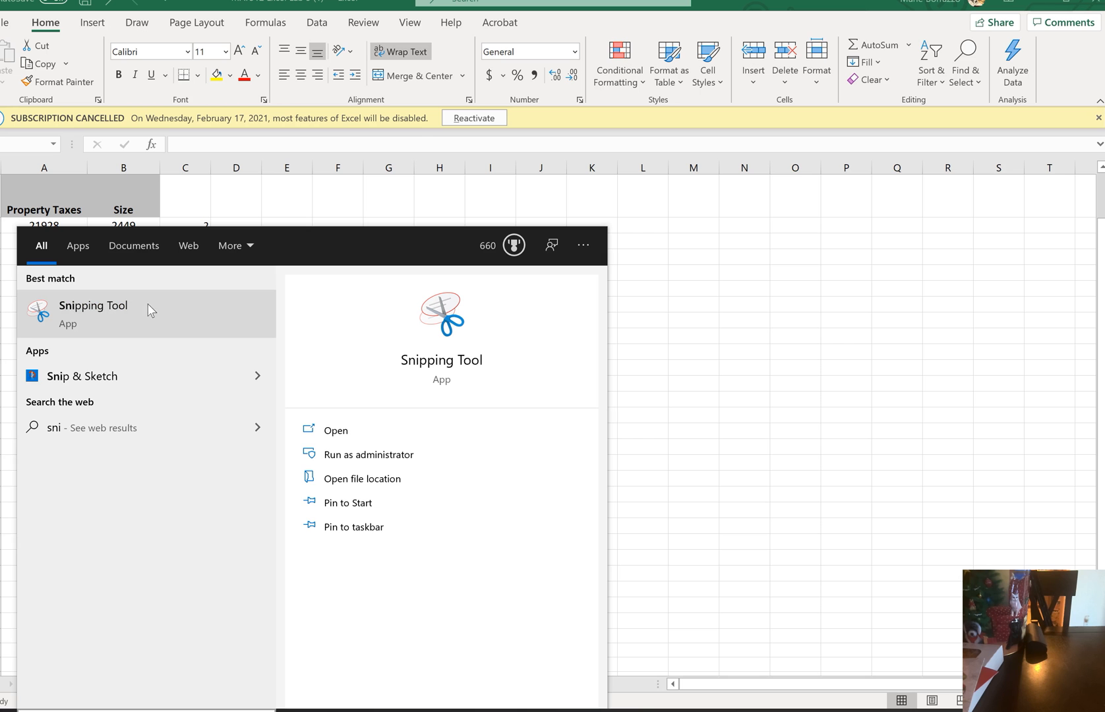
{"action": "left_click", "coordinate": [442, 367]}
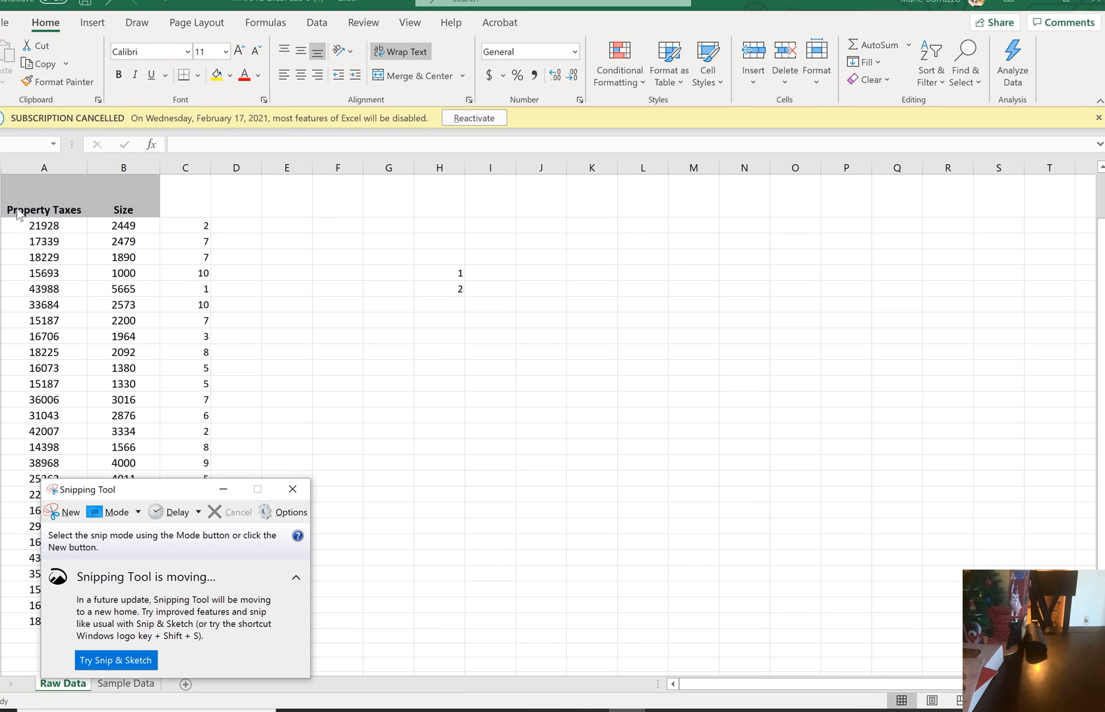
{"action": "left_click", "coordinate": [64, 514]}
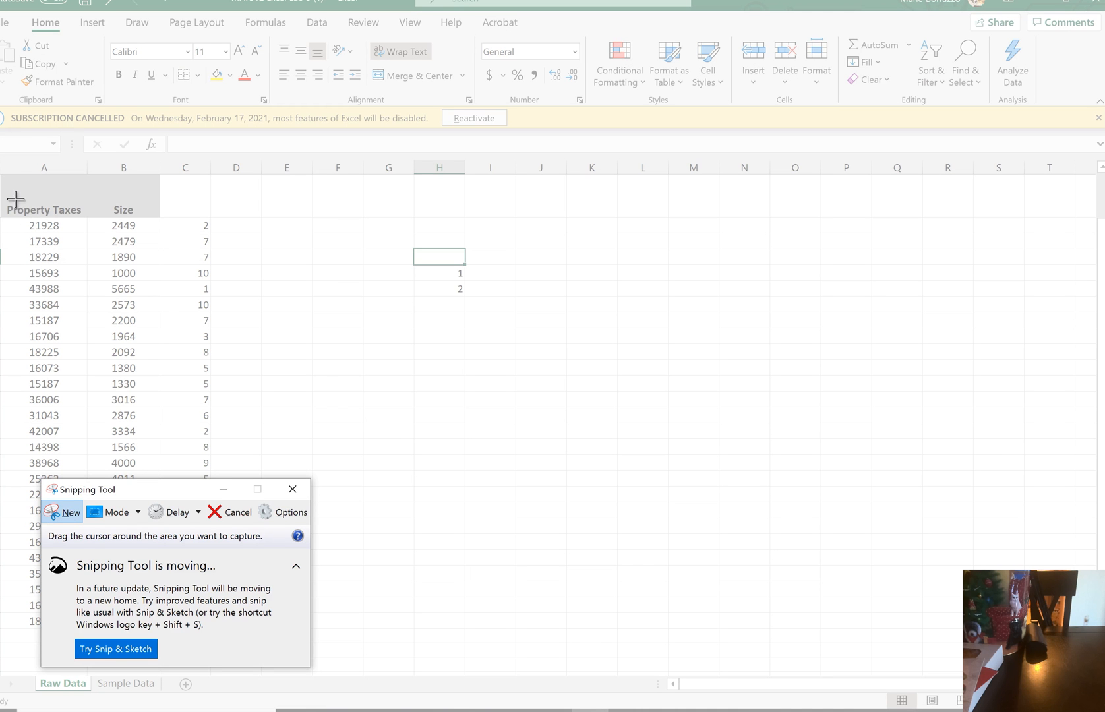
{"action": "left_click_drag", "start_coordinate": [2, 193], "coordinate": [242, 645]}
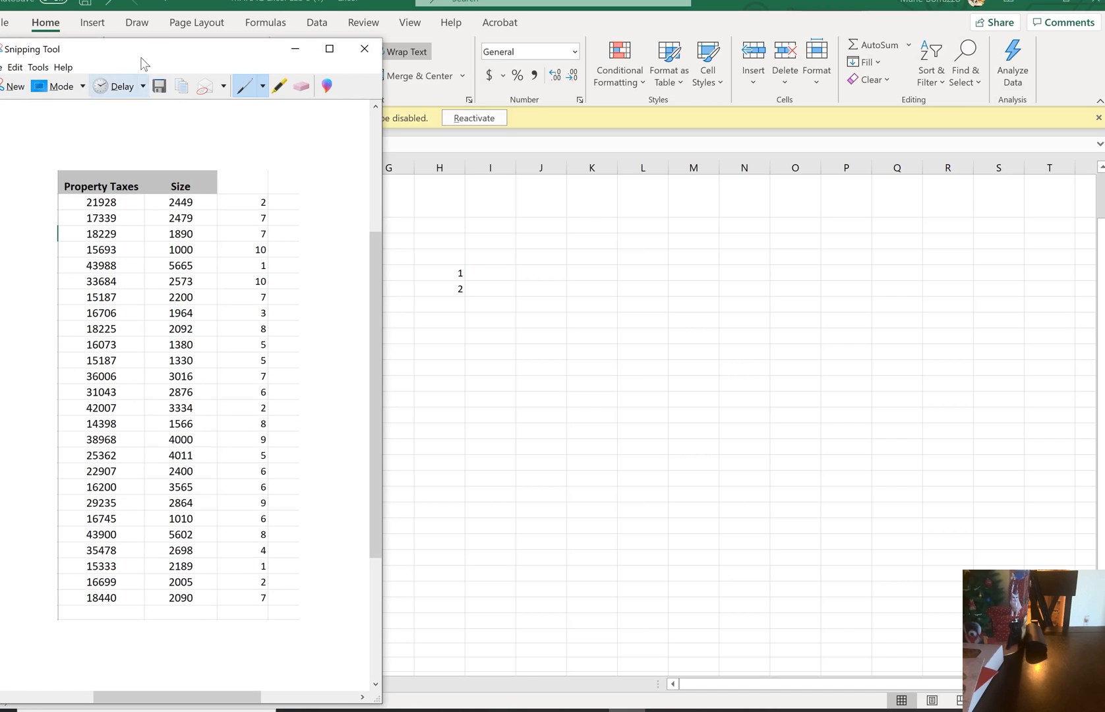
{"action": "left_click_drag", "start_coordinate": [161, 55], "coordinate": [682, 46]}
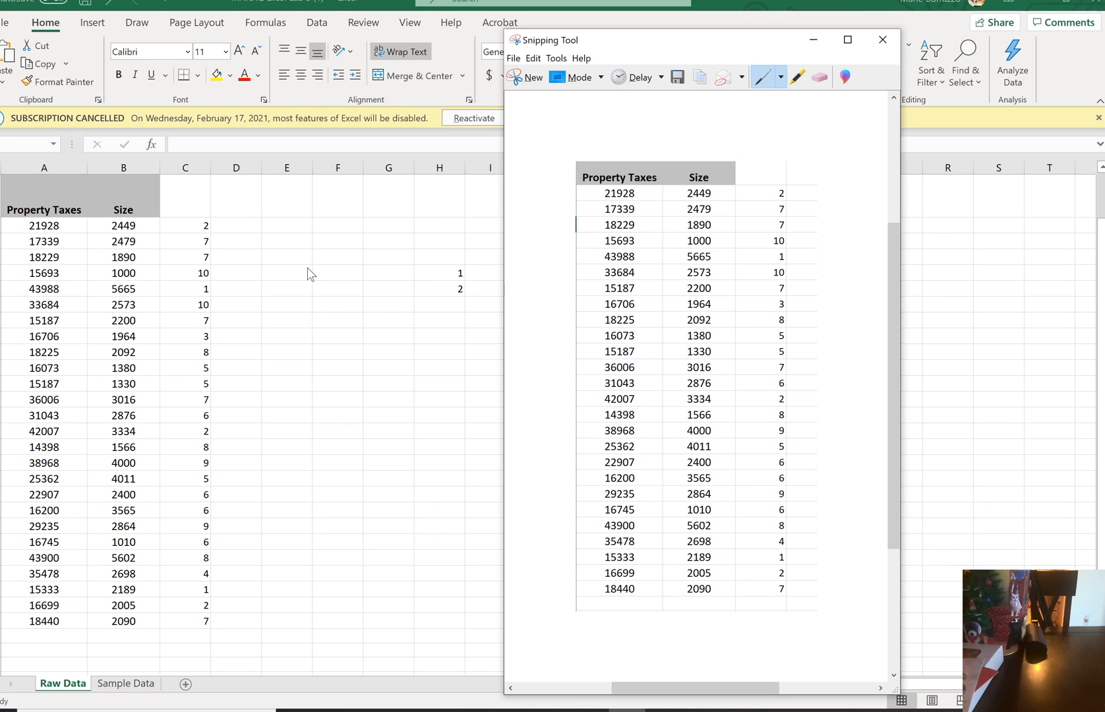
Step: Show the Sample Data sheet and arrange the workbook side by side with the Snipping Tool capture
{"action": "left_click", "coordinate": [121, 685]}
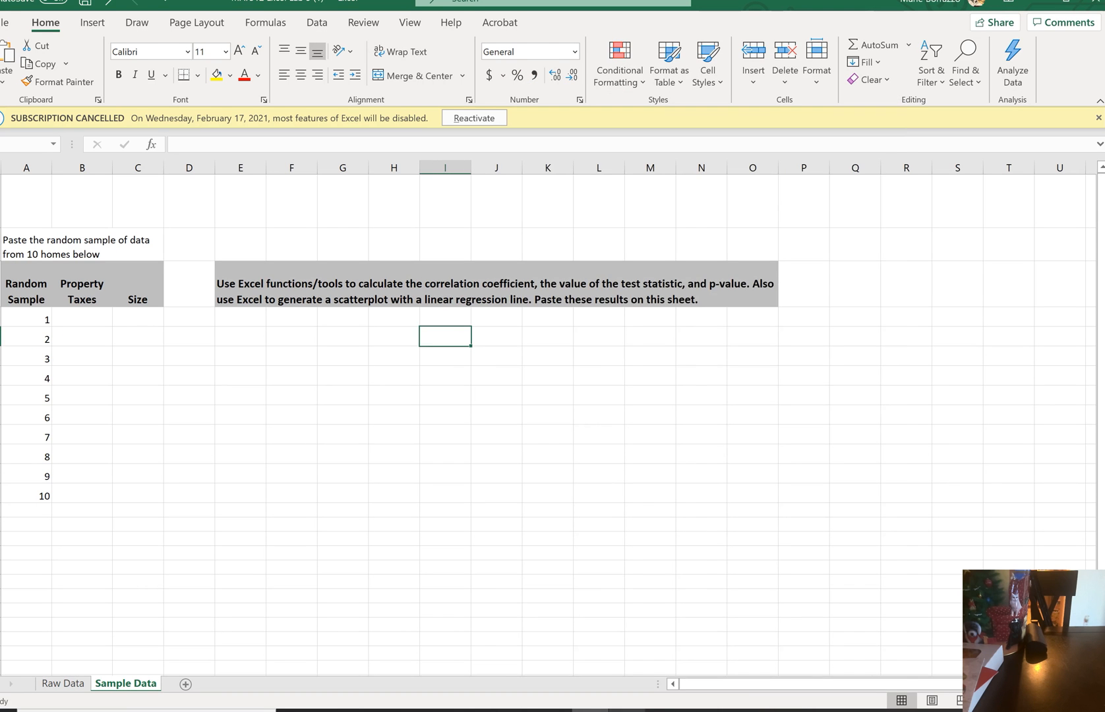
{"action": "left_click", "coordinate": [627, 710]}
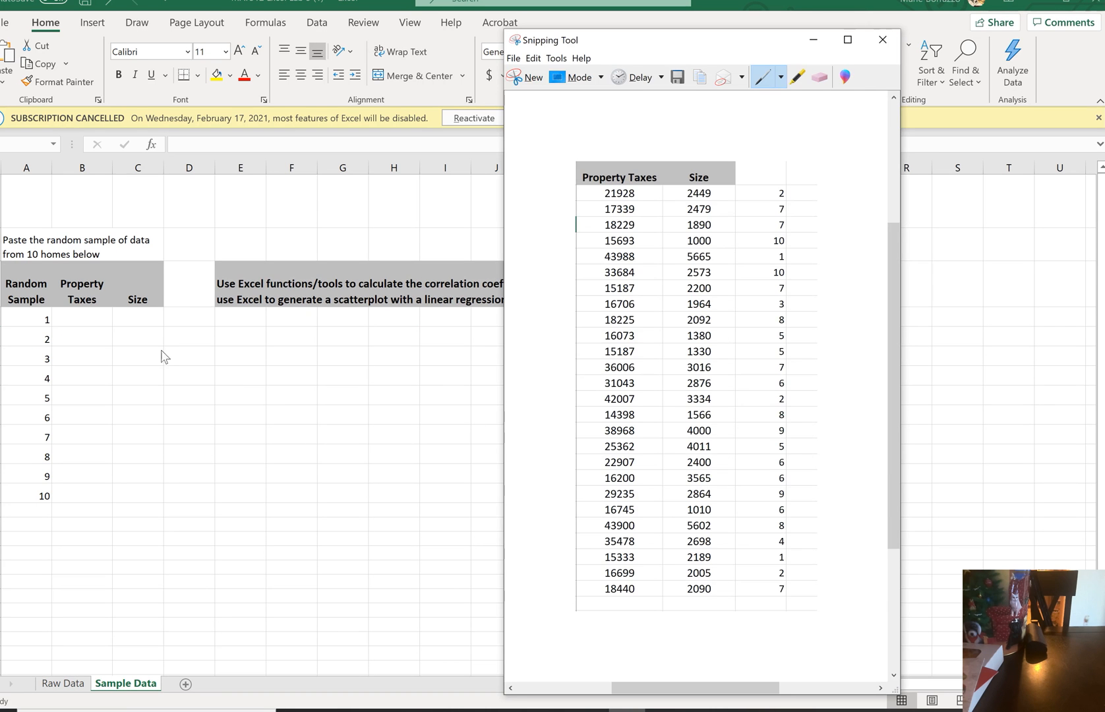
{"action": "left_click", "coordinate": [95, 318]}
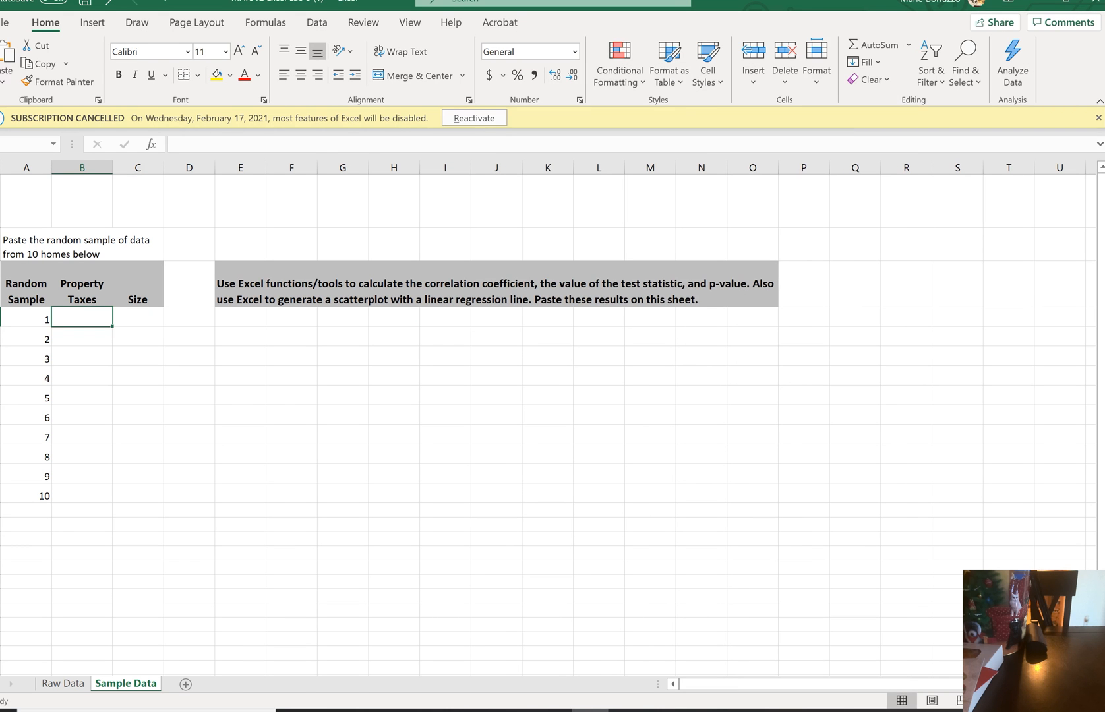
{"action": "left_click", "coordinate": [1067, 2]}
{"action": "left_click_drag", "start_coordinate": [154, 83], "coordinate": [2, 74]}
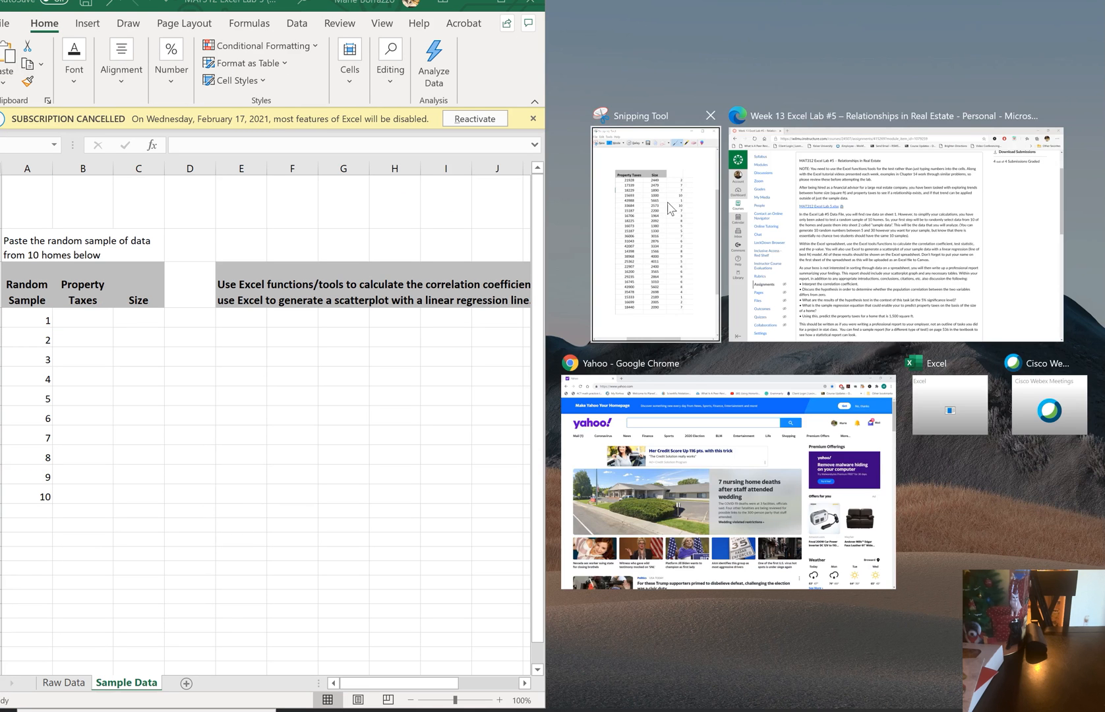
{"action": "left_click", "coordinate": [657, 231]}
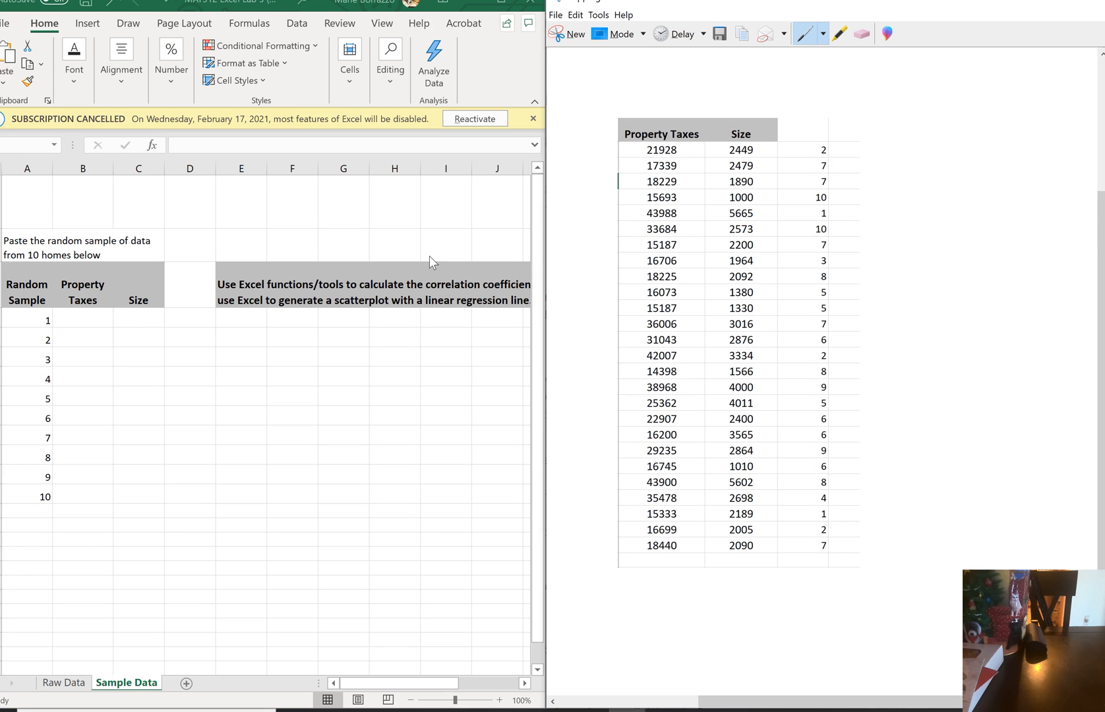
Step: Enter property taxes 43988 and size 5665 for random sample 1 on the Sample Data sheet
{"action": "left_click", "coordinate": [86, 317]}
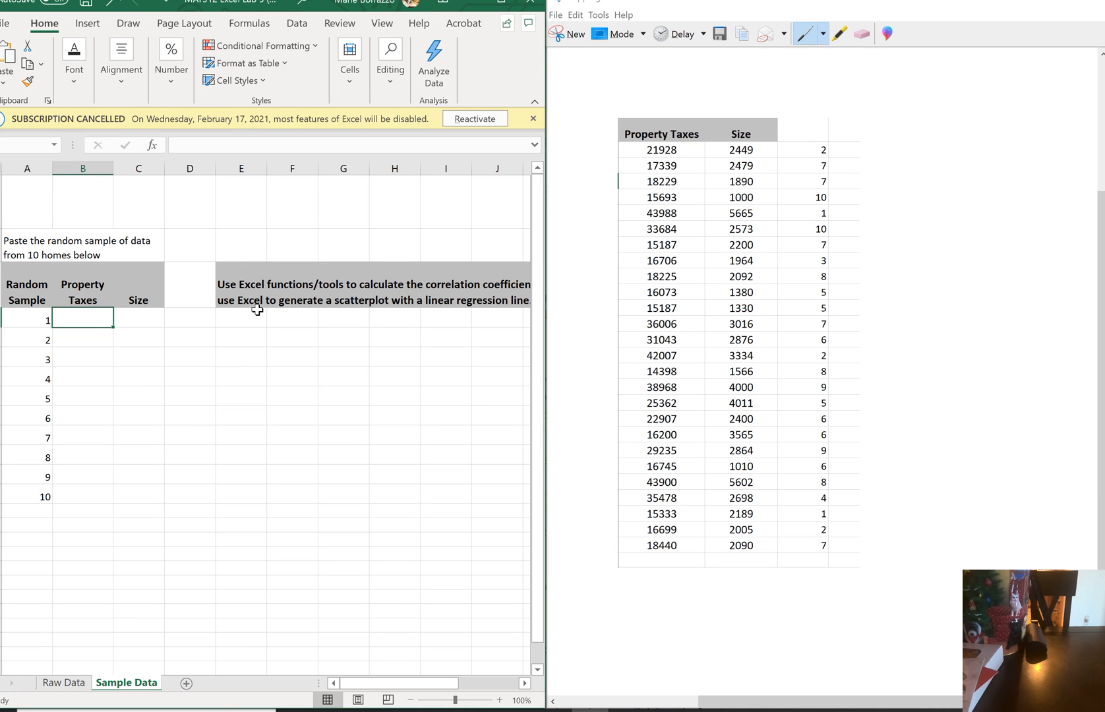
{"action": "type", "text": "43988"}
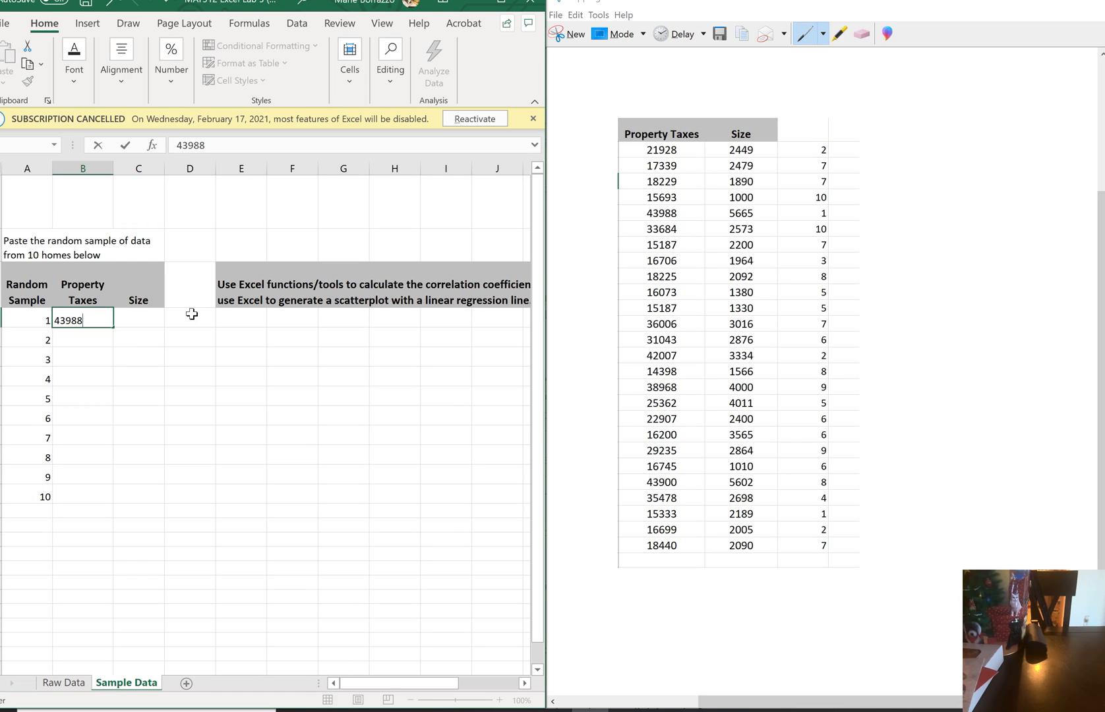
{"action": "key", "text": "Tab"}
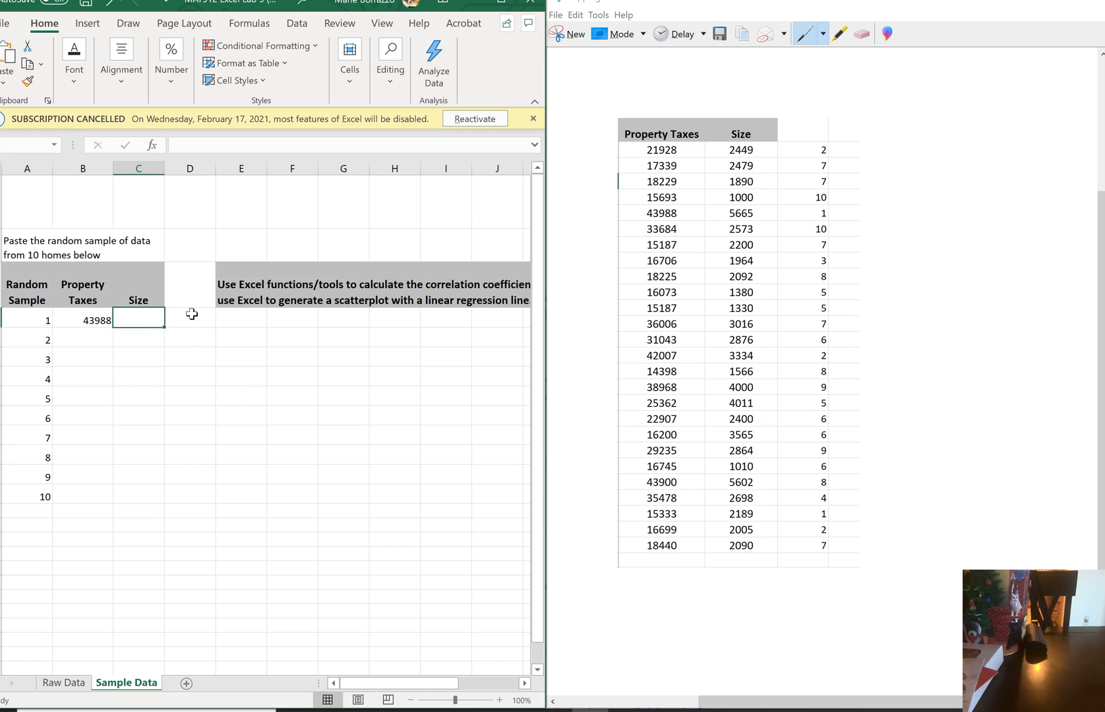
{"action": "type", "text": "5665"}
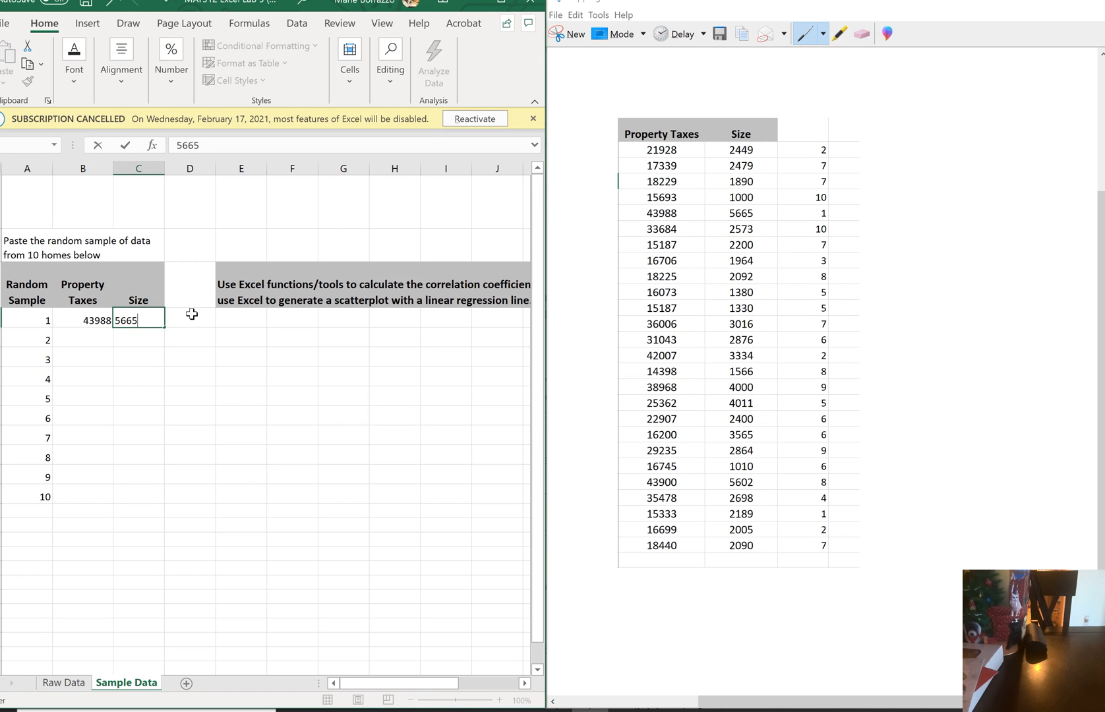
{"action": "key", "text": "Return"}
Step: Enter property taxes 21928 and size 2449 for random sample 2
{"action": "key", "text": "Left"}
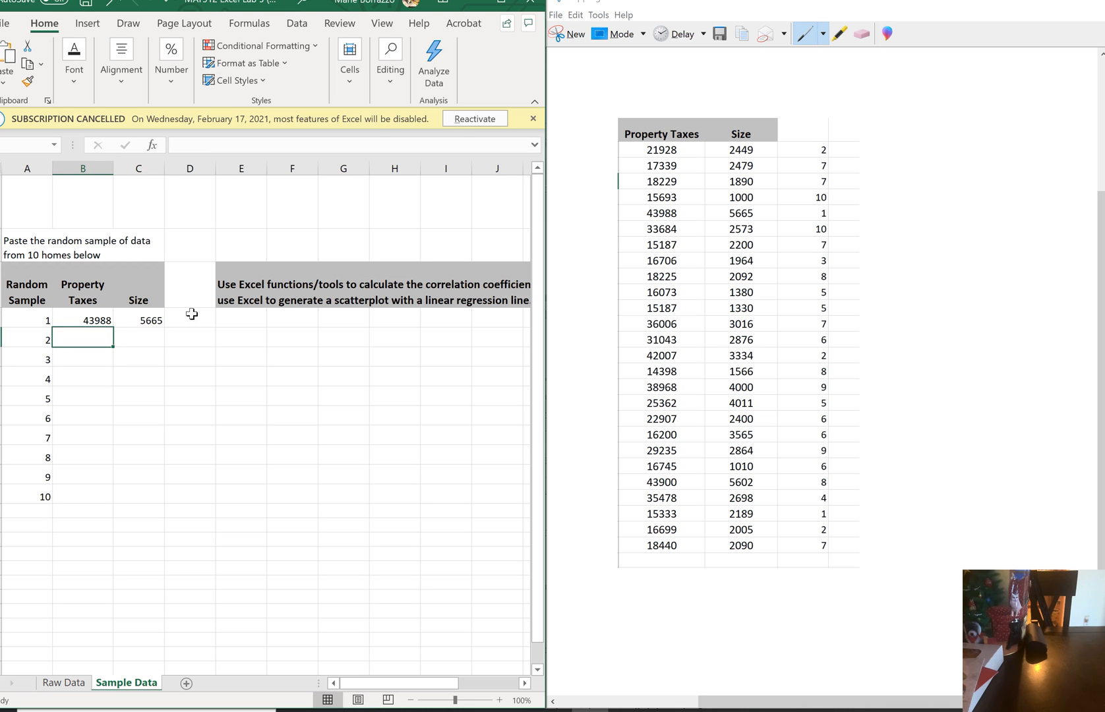
{"action": "type", "text": "21"}
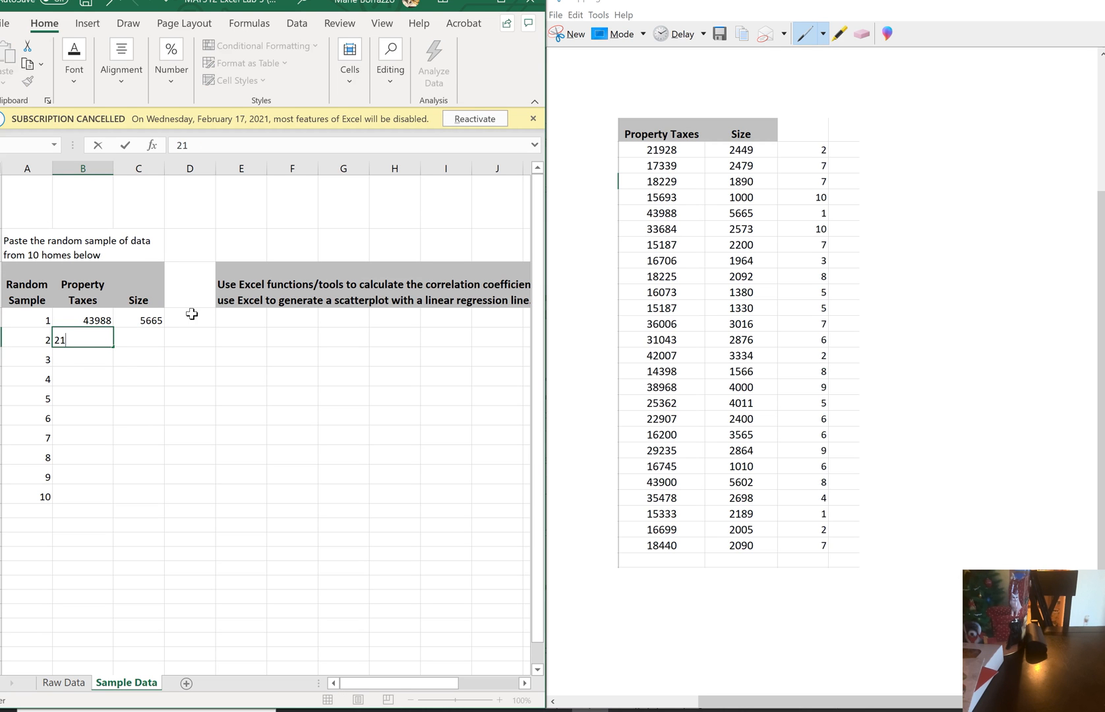
{"action": "type", "text": "928"}
{"action": "key", "text": "Tab"}
{"action": "type", "text": "2449"}
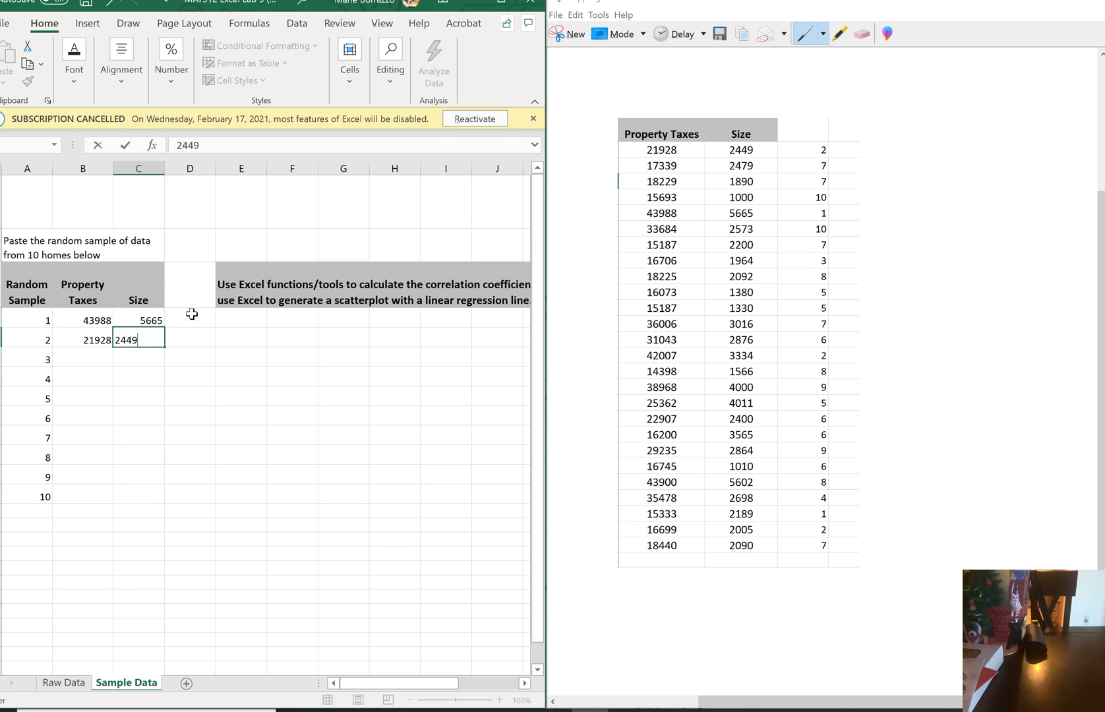
{"action": "key", "text": "shift+Tab"}
{"action": "right_click", "coordinate": [191, 314]}
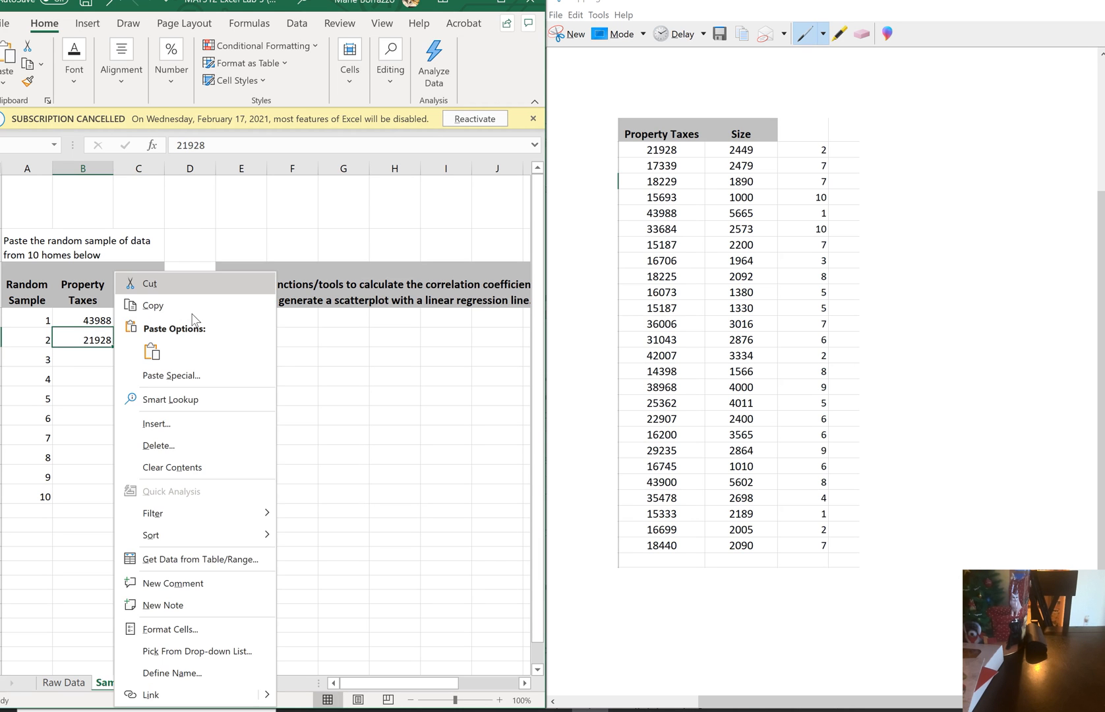
{"action": "key", "text": "Escape"}
Step: Enter property taxes 16706 and size 1964 for random sample 3
{"action": "key", "text": "Down"}
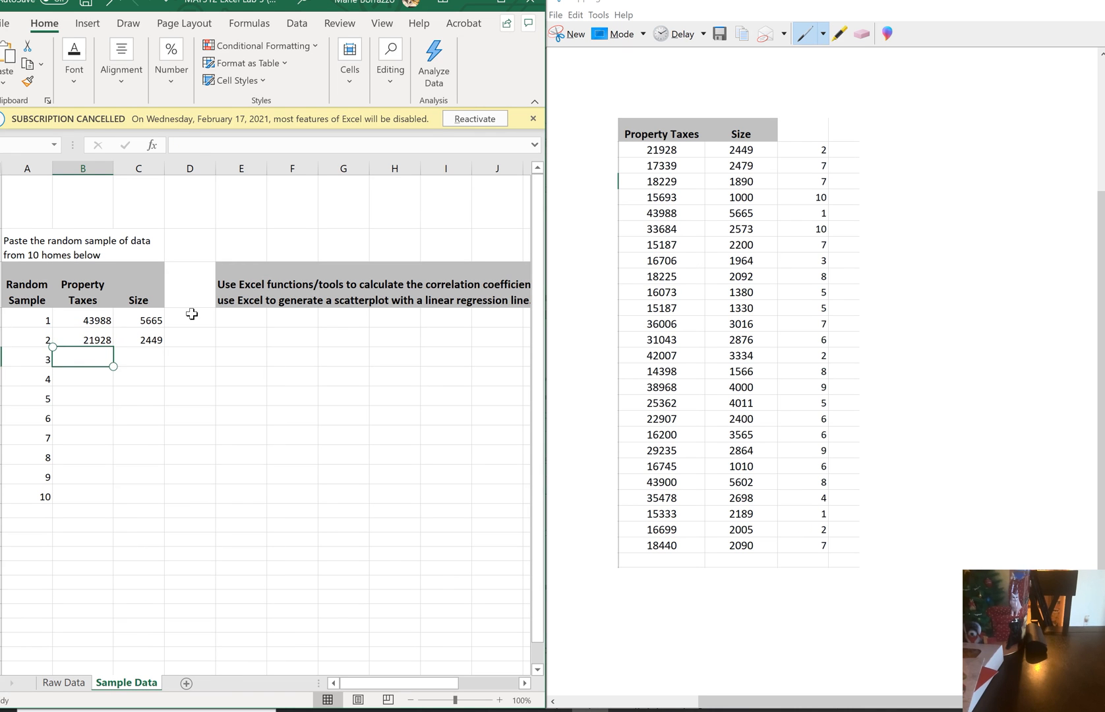
{"action": "type", "text": "16706"}
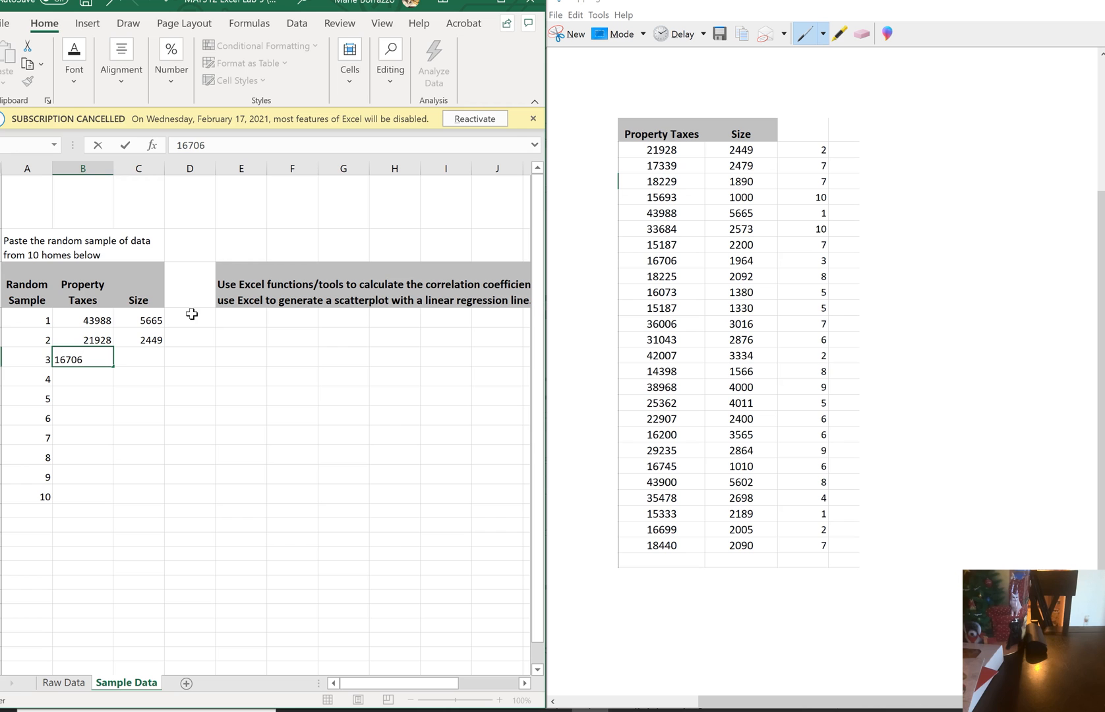
{"action": "key", "text": "Tab"}
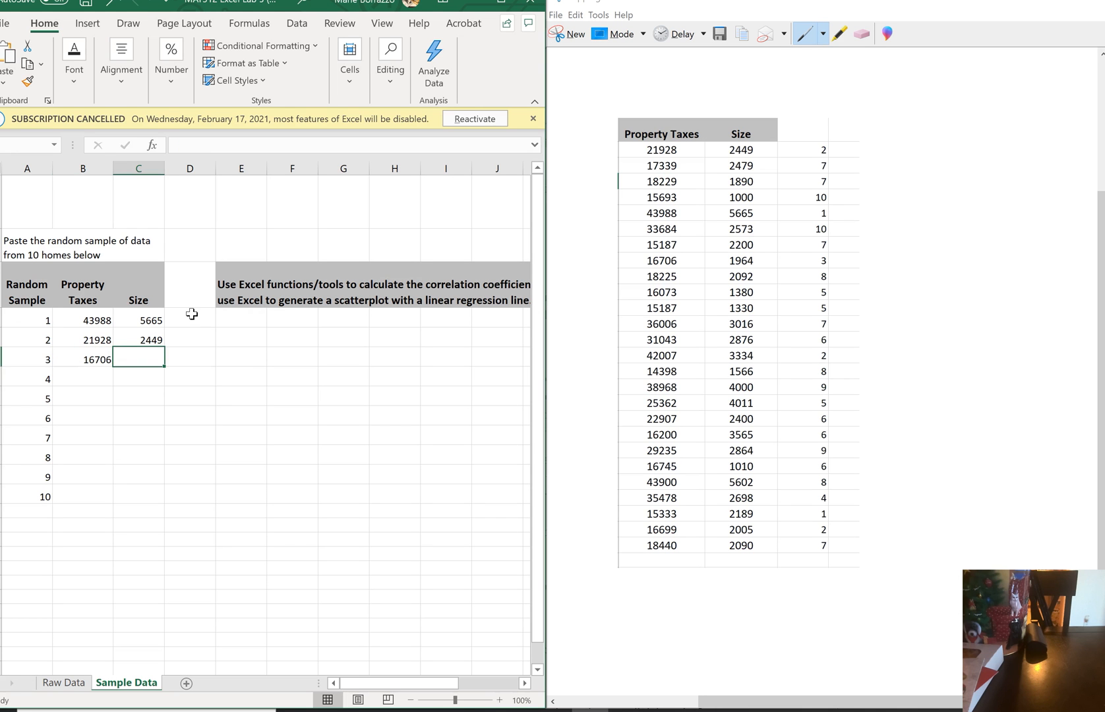
{"action": "type", "text": "1964"}
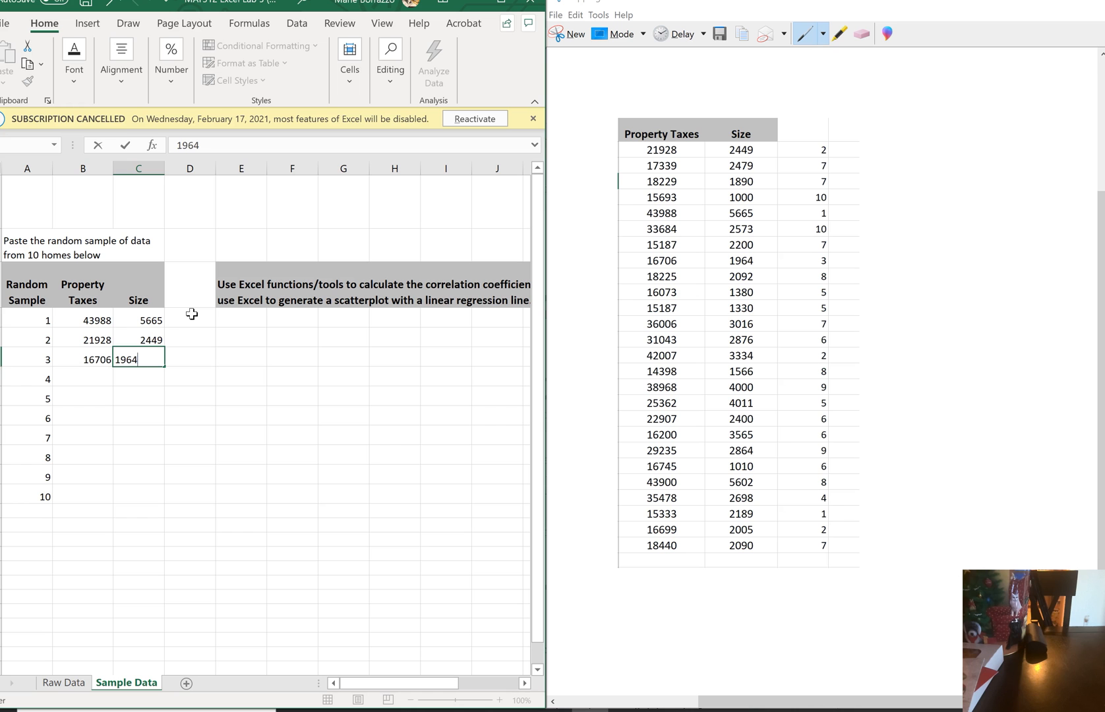
{"action": "key", "text": "Return"}
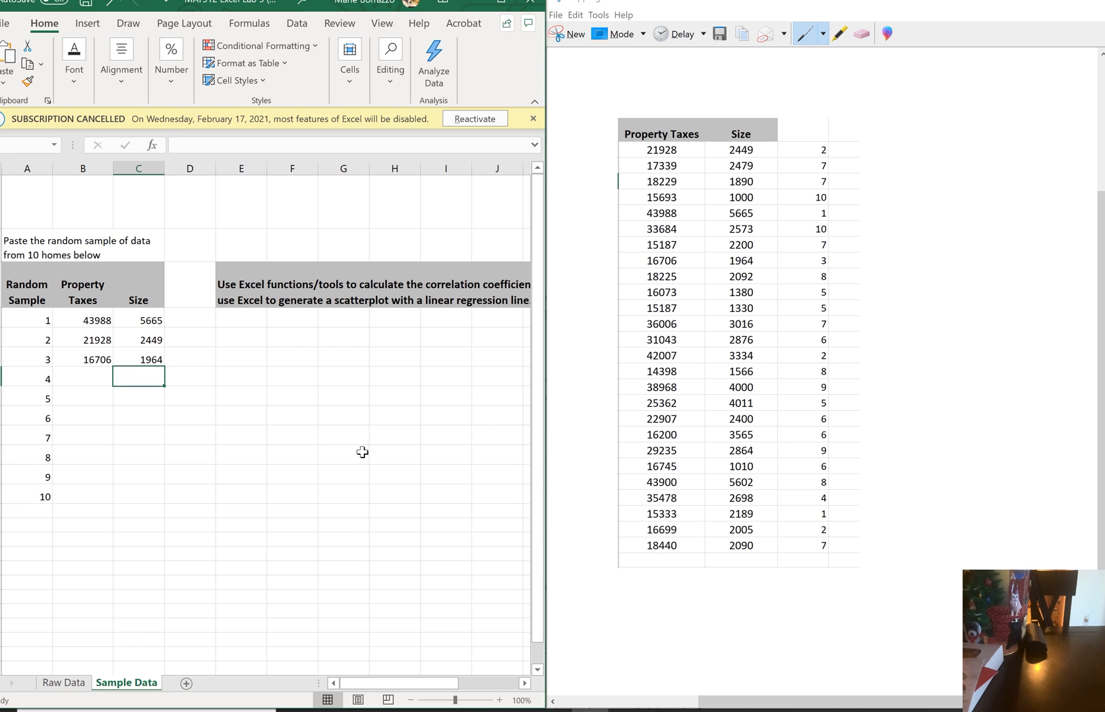
Step: Enter property taxes 35478 and size 2698 for random sample 4
{"action": "left_click", "coordinate": [74, 373]}
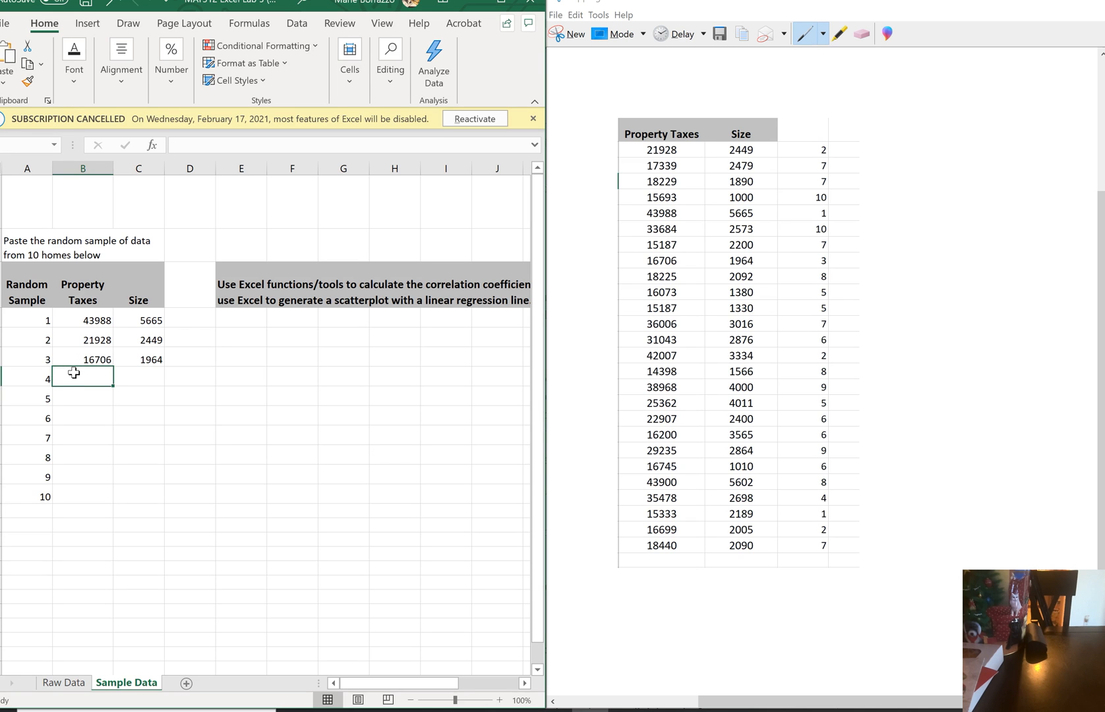
{"action": "type", "text": "35478"}
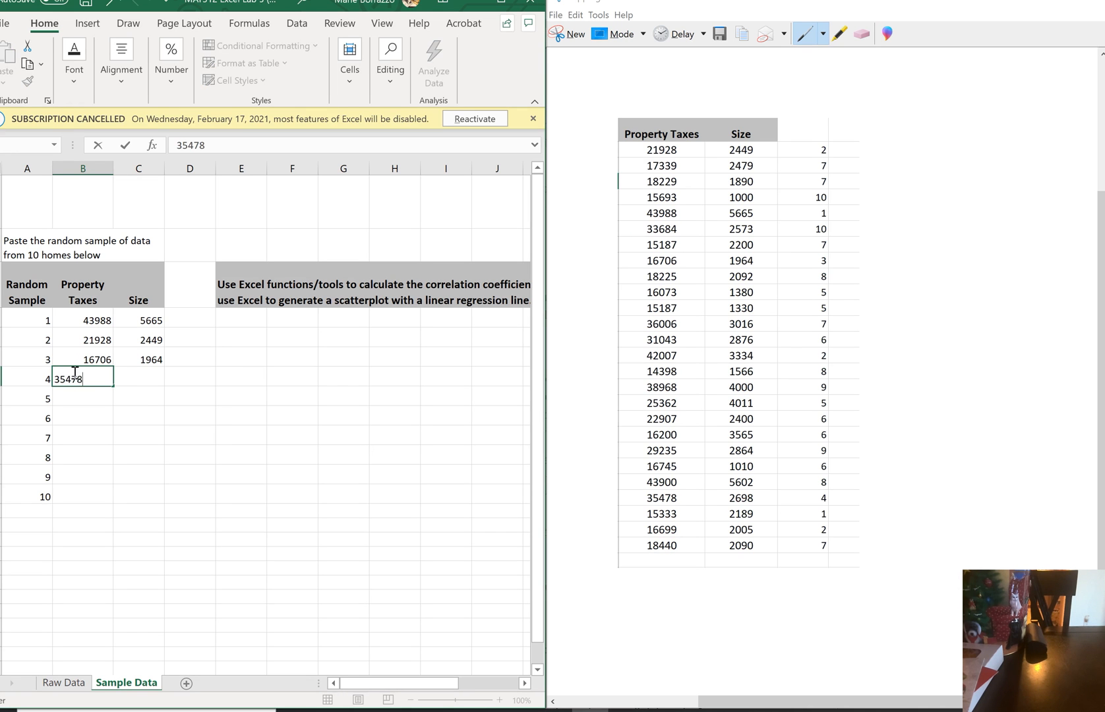
{"action": "key", "text": "Tab"}
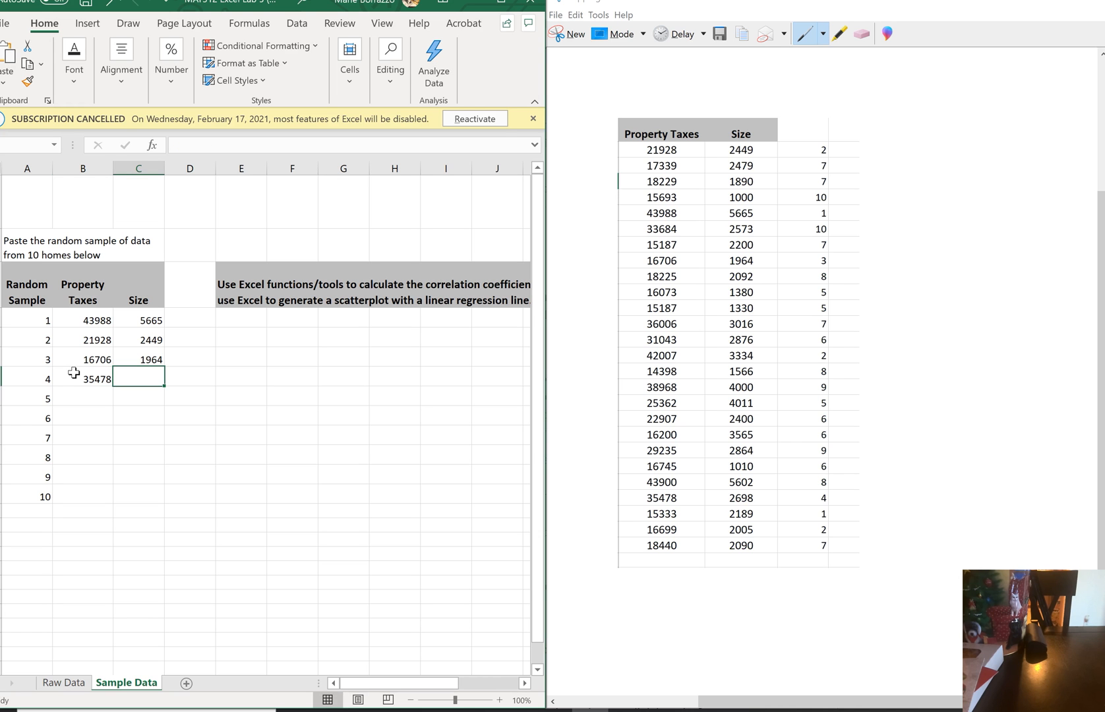
{"action": "type", "text": "2698"}
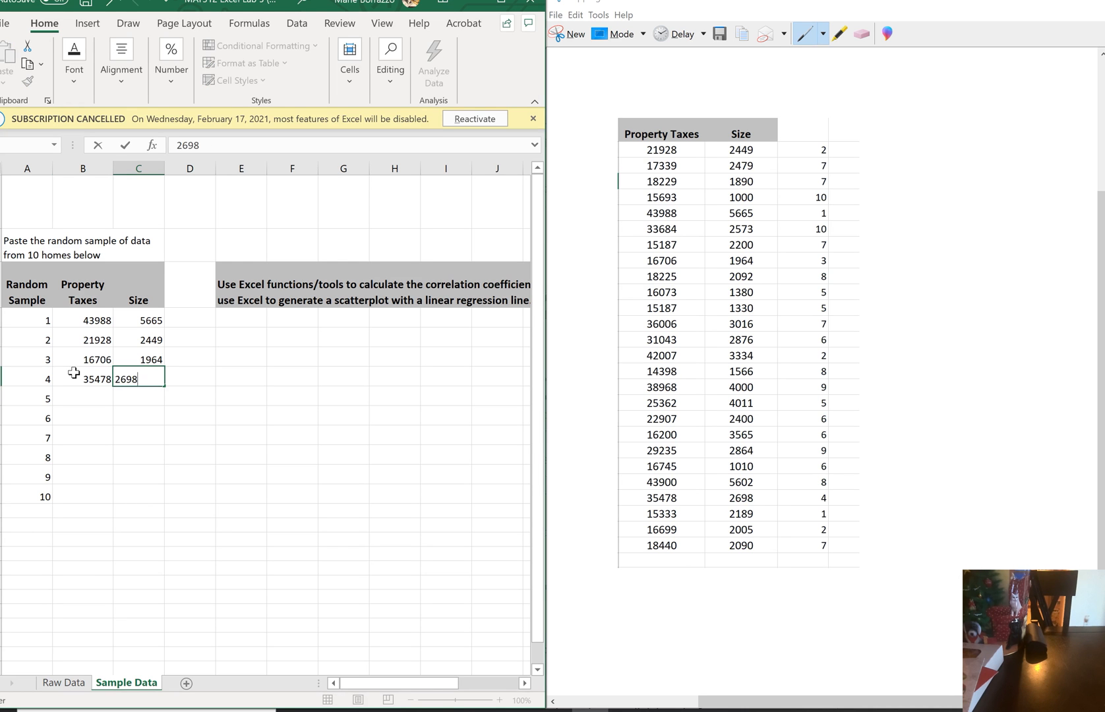
{"action": "key", "text": "Return"}
Step: Enter property taxes 16073 and size 1380 for random sample 5
{"action": "key", "text": "Left"}
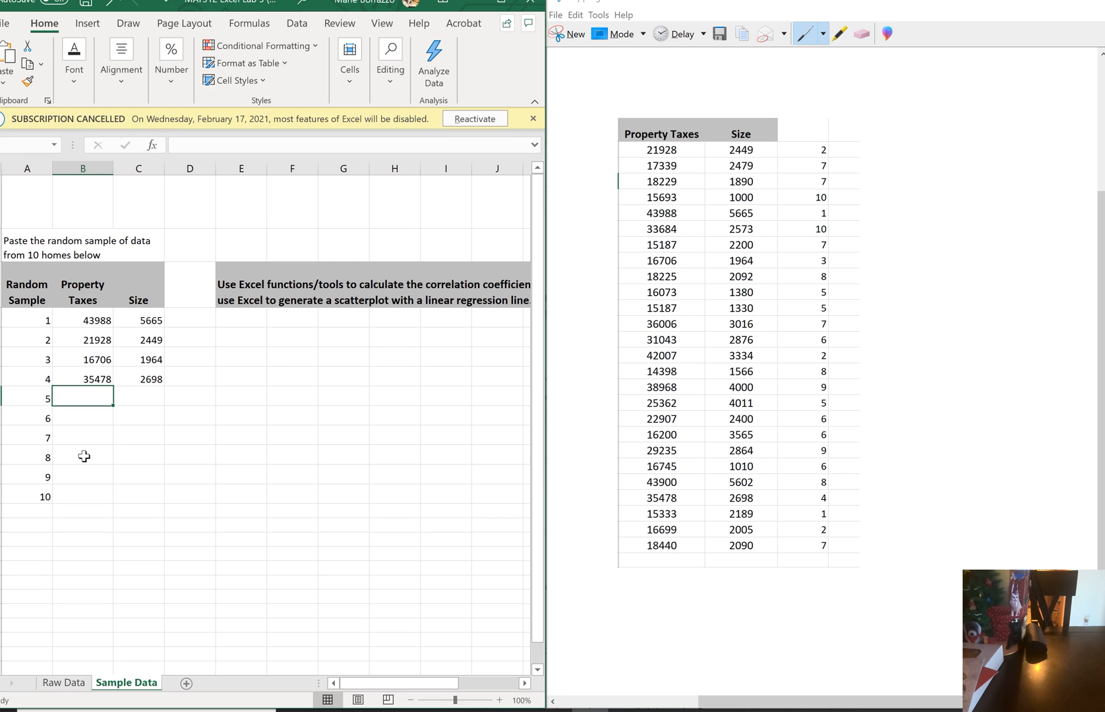
{"action": "left_click", "coordinate": [79, 416]}
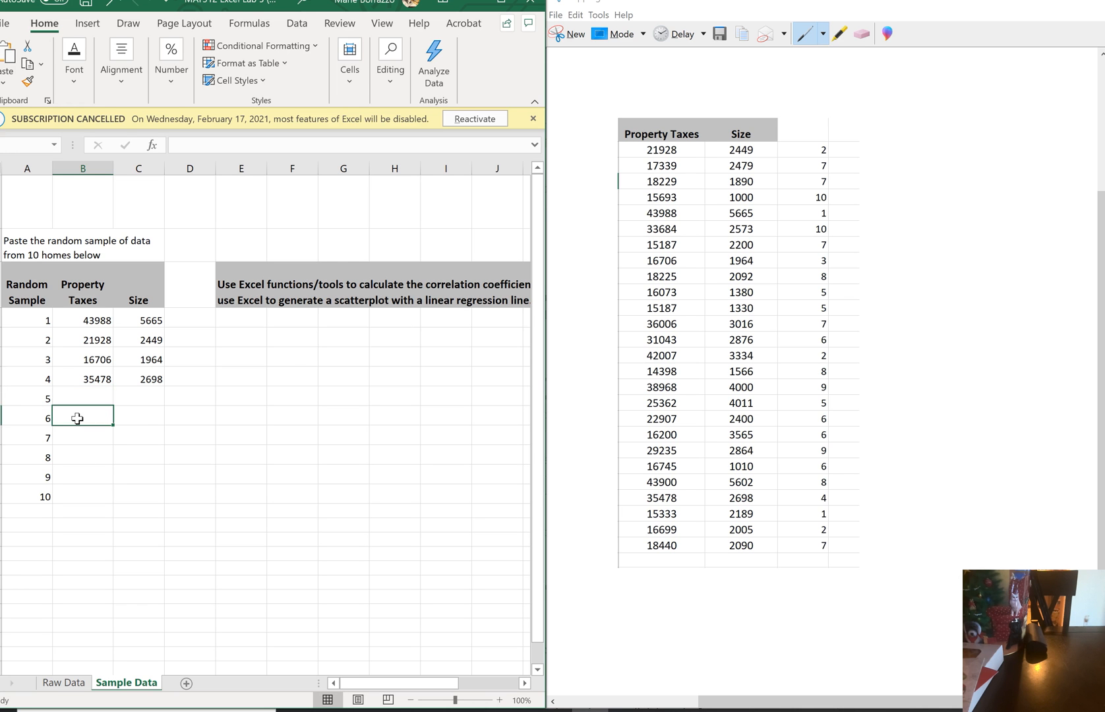
{"action": "key", "text": "Up"}
{"action": "type", "text": "1"}
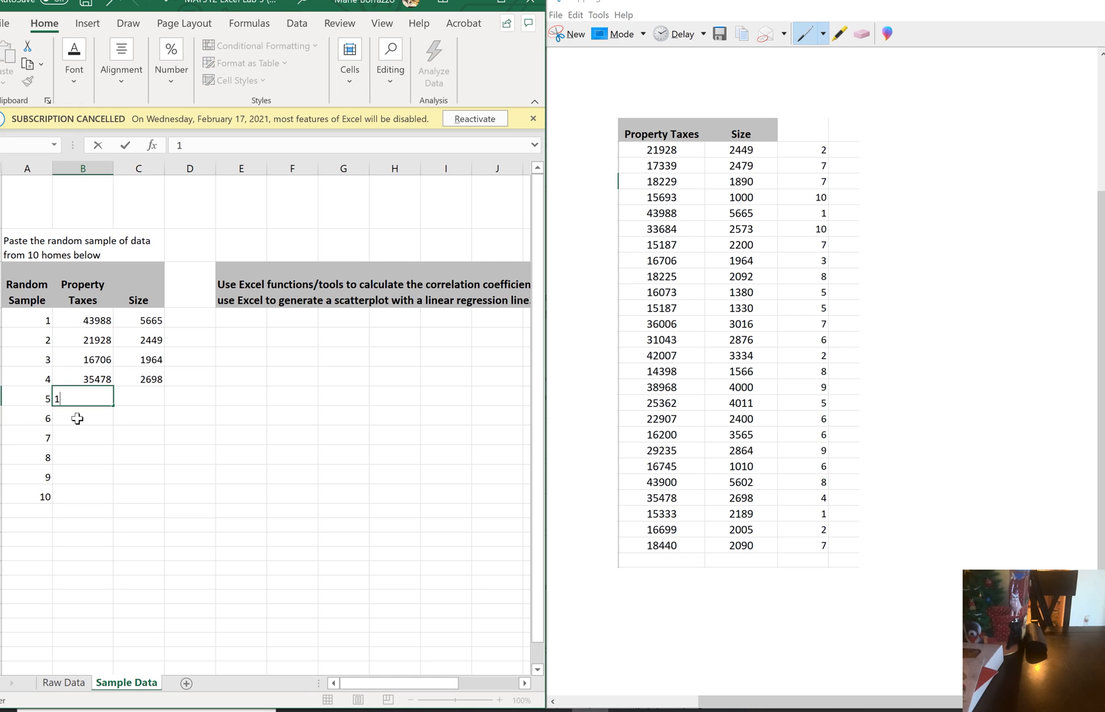
{"action": "type", "text": "6073"}
{"action": "key", "text": "Tab"}
{"action": "type", "text": "1380"}
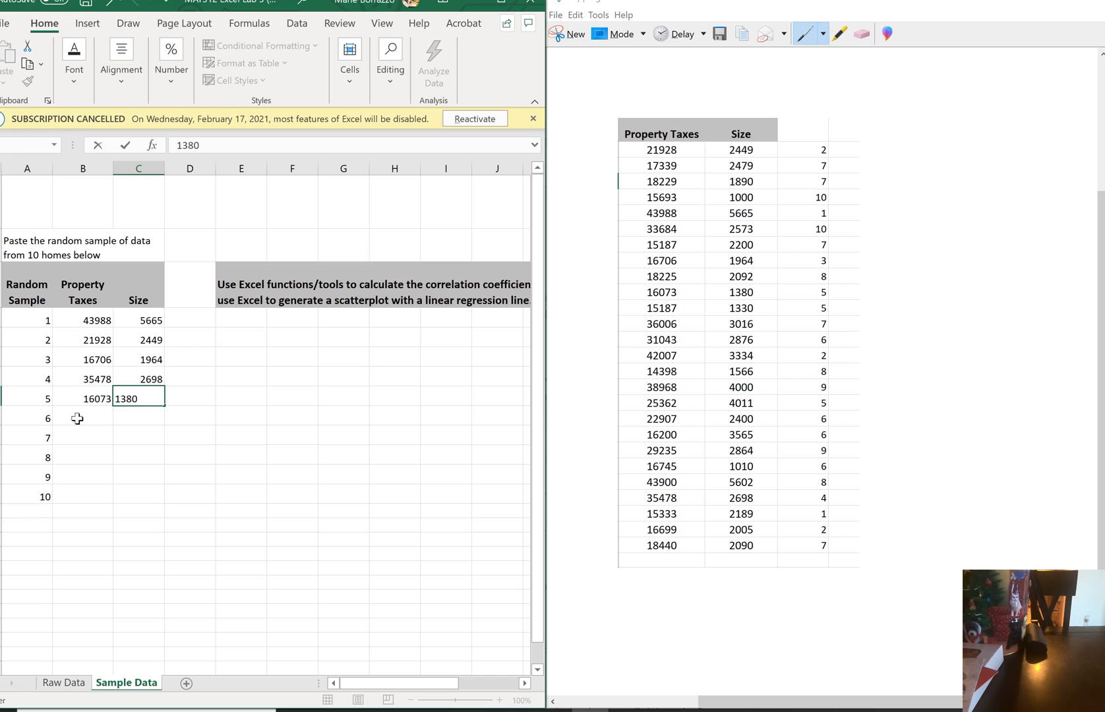
{"action": "key", "text": "Down"}
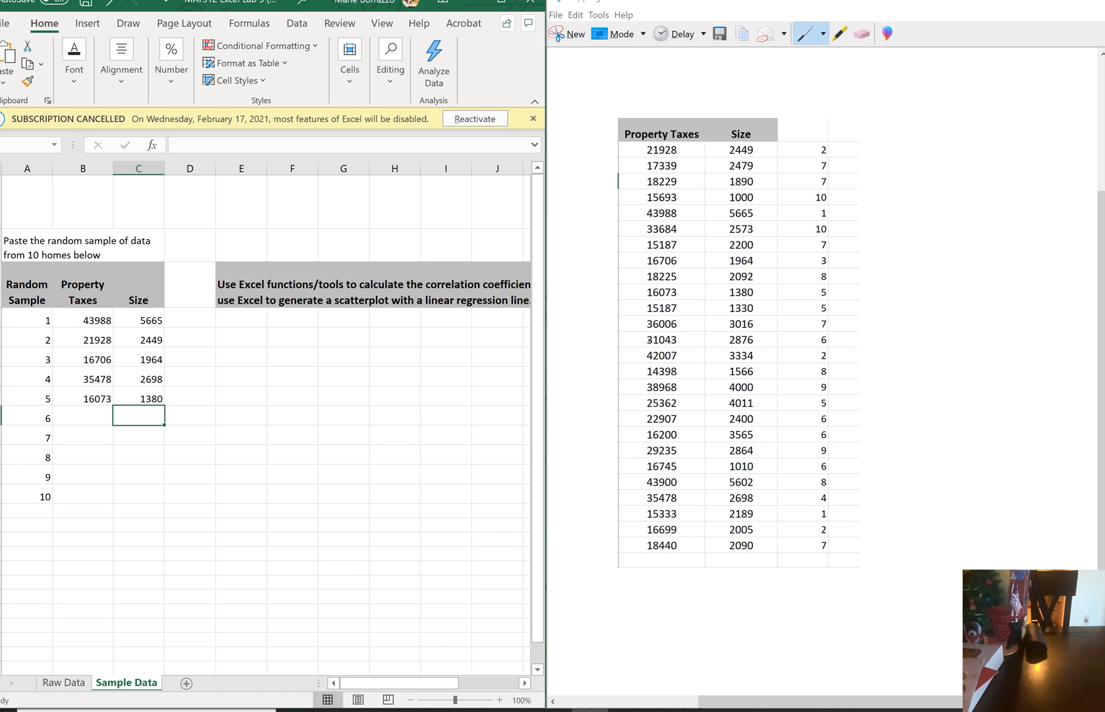
Step: Enter property taxes 31043 and size 2876 for random sample 6
{"action": "left_click", "coordinate": [91, 416]}
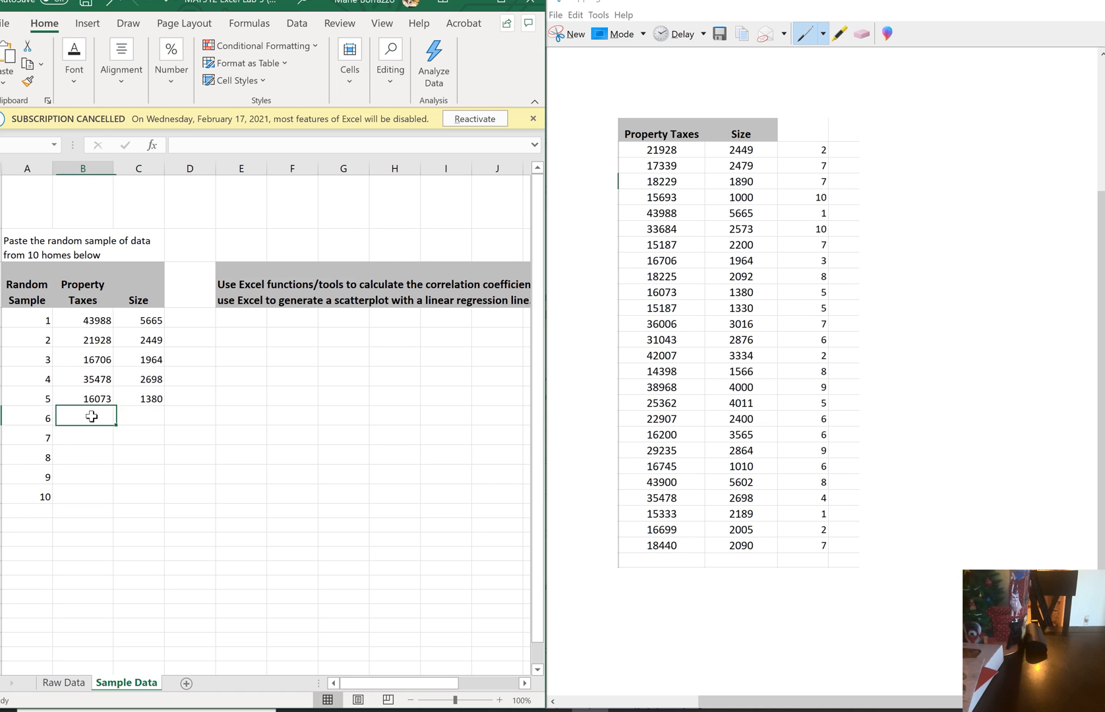
{"action": "type", "text": "31043"}
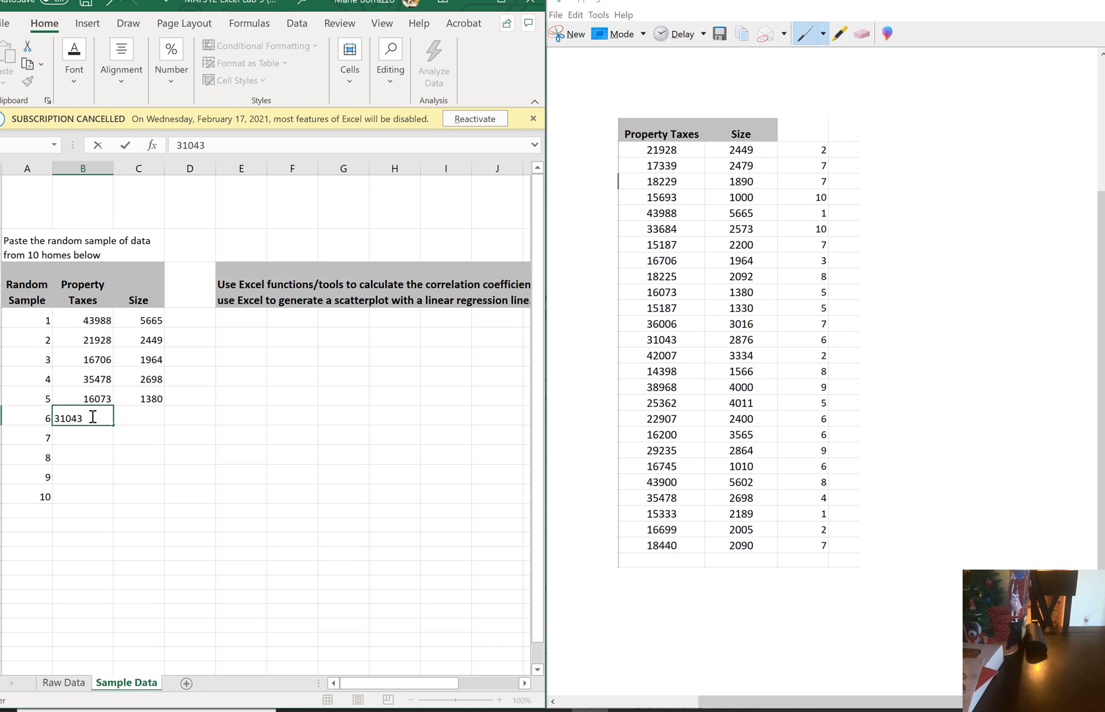
{"action": "left_click", "coordinate": [139, 414]}
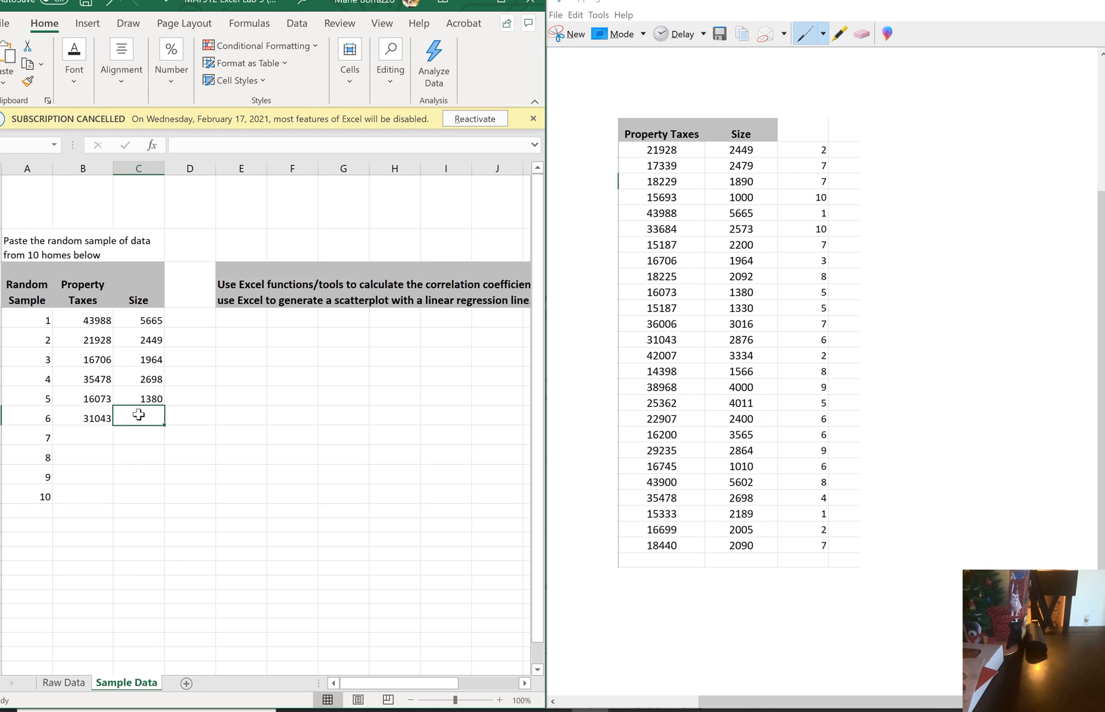
{"action": "type", "text": "2876"}
{"action": "key", "text": "Return"}
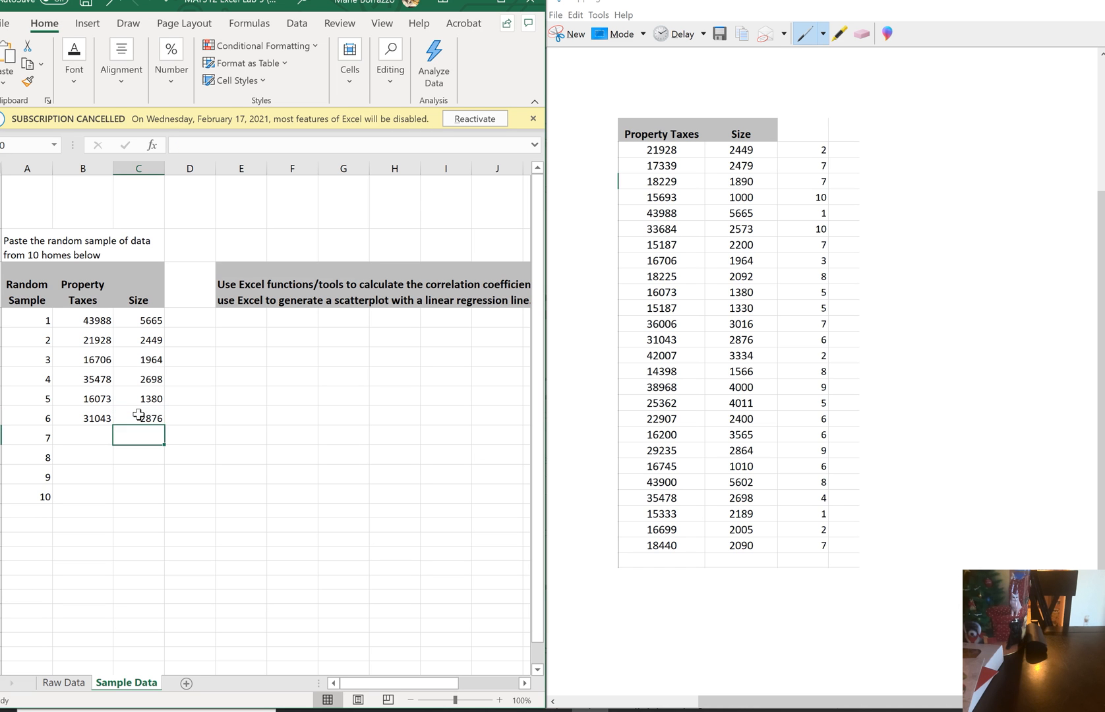
Step: Enter property taxes 17339 and size 2479 for random sample 7
{"action": "key", "text": "Left"}
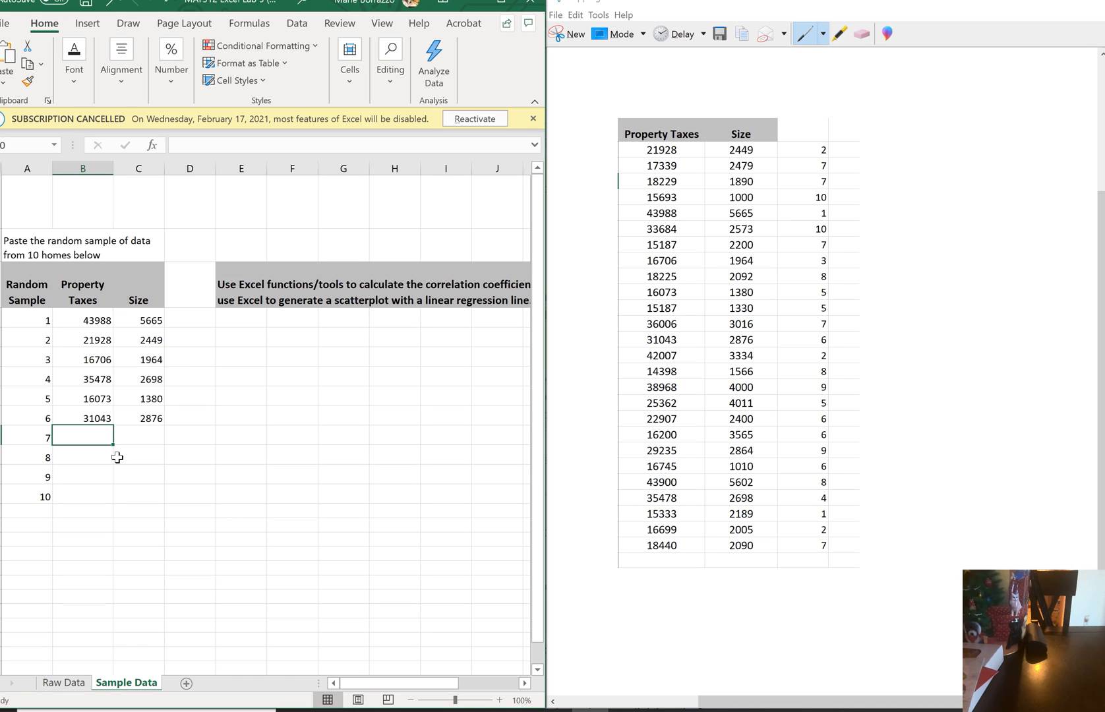
{"action": "type", "text": "17339"}
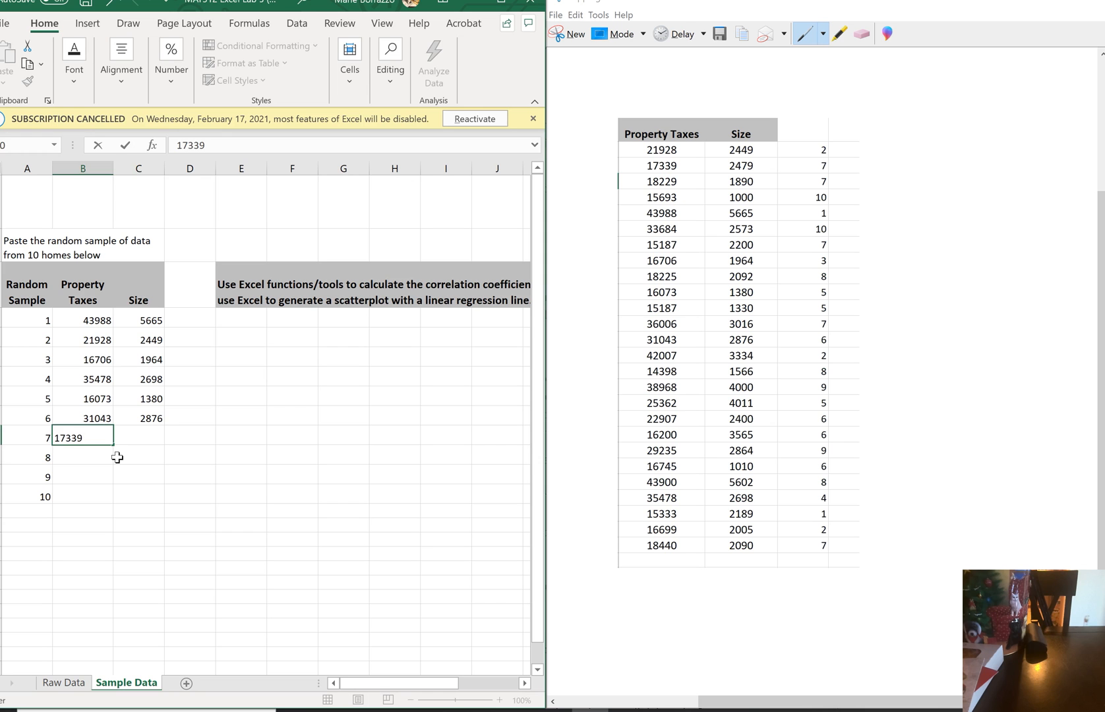
{"action": "key", "text": "Tab"}
{"action": "type", "text": "2"}
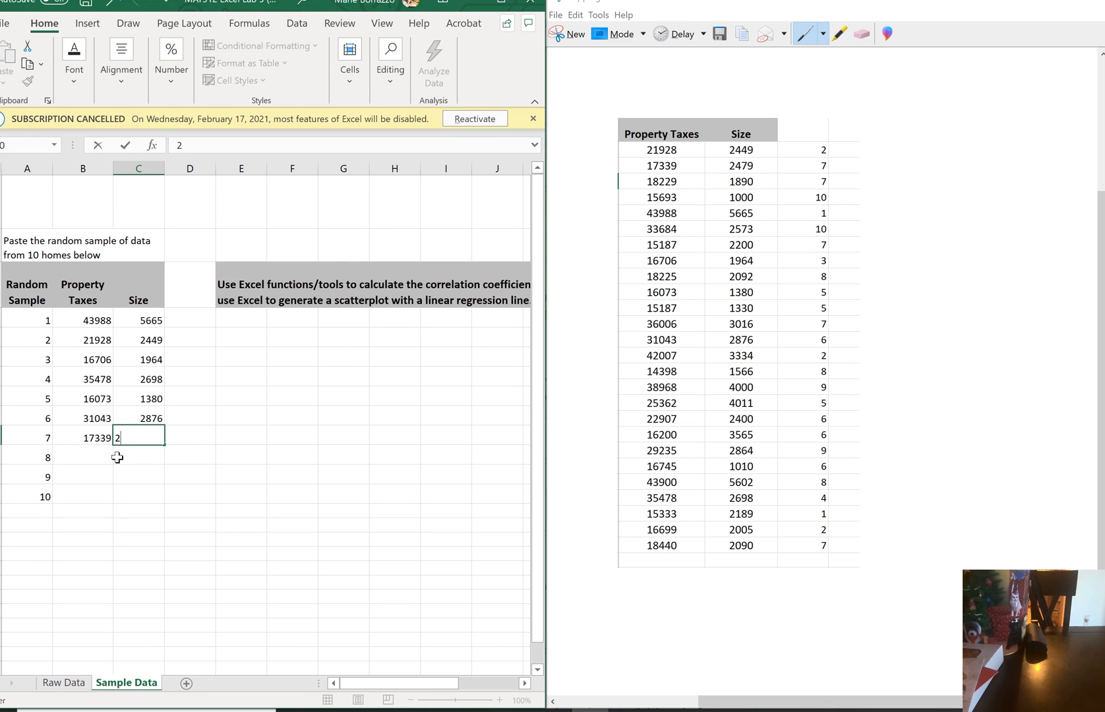
{"action": "type", "text": "479"}
{"action": "key", "text": "Return"}
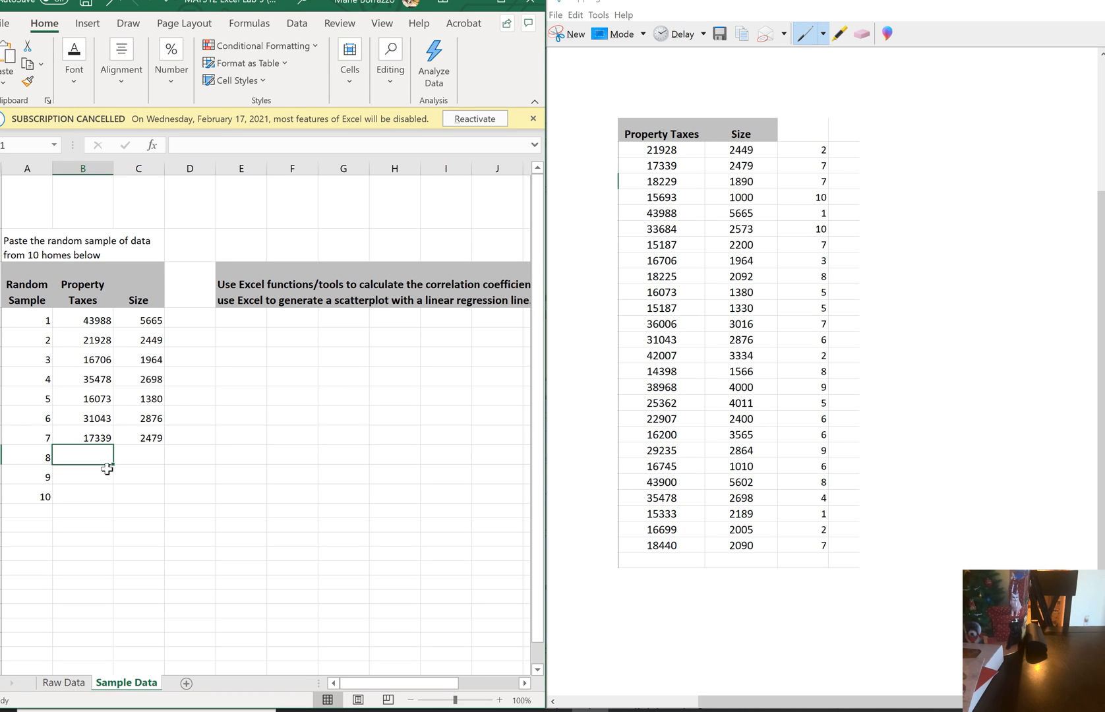
Step: Enter property taxes 18225 and size 2092 for random sample 8
{"action": "type", "text": "18225"}
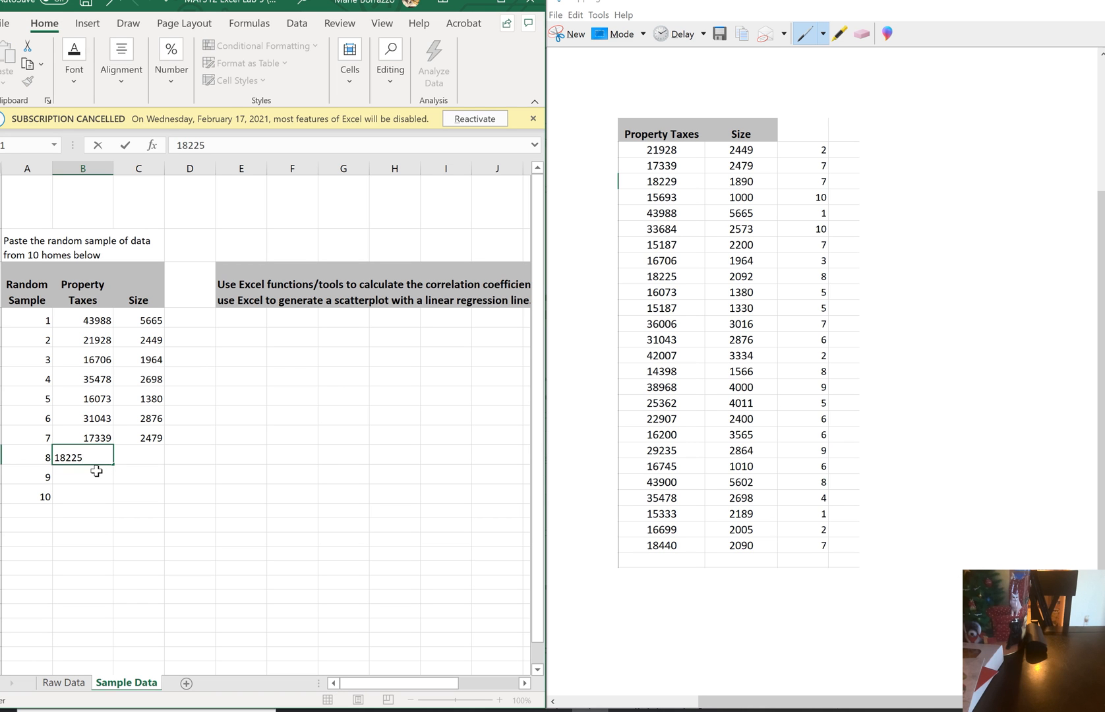
{"action": "key", "text": "Tab"}
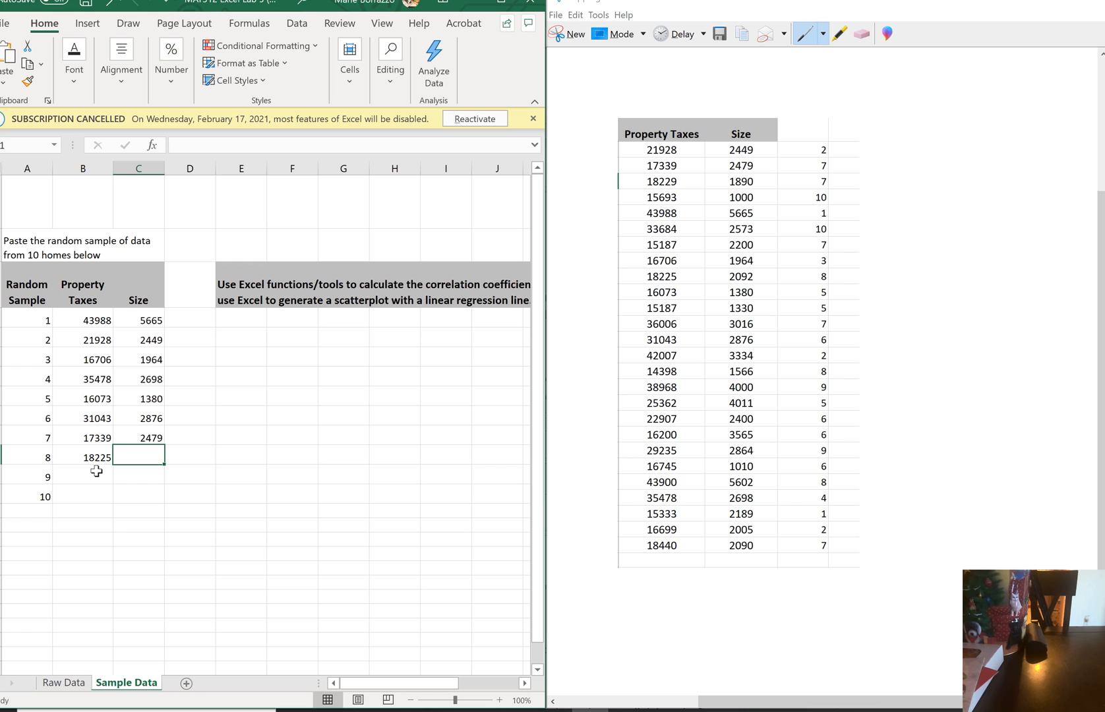
{"action": "type", "text": "2092"}
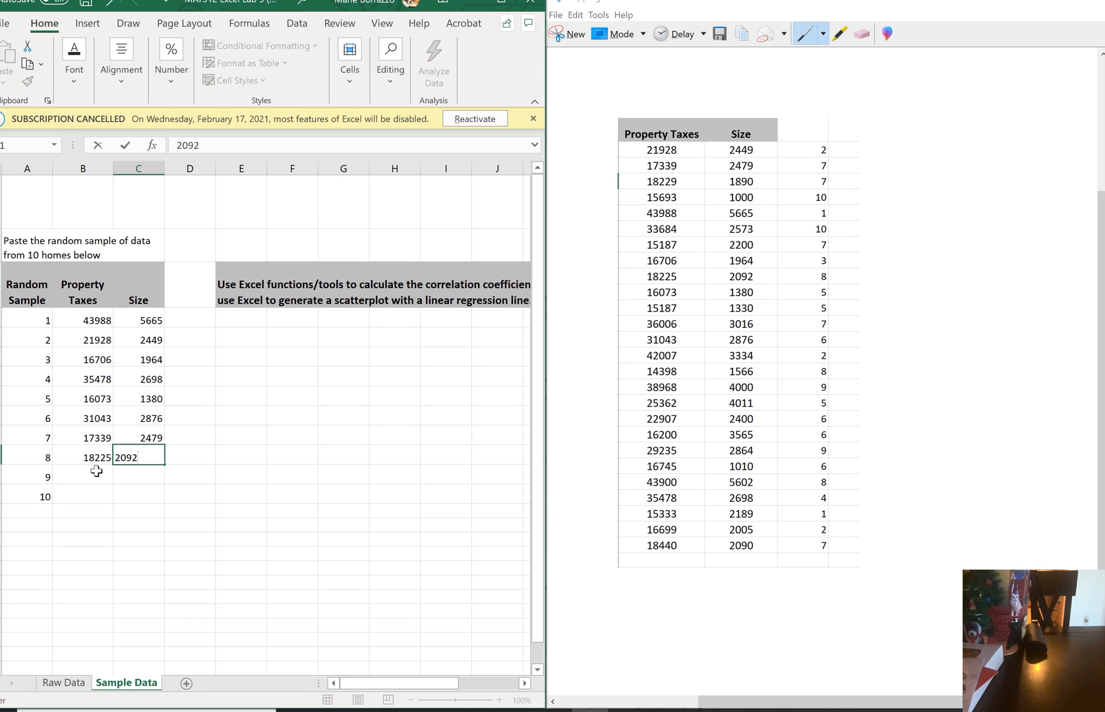
{"action": "key", "text": "Down"}
Step: Enter property taxes 38968 and size 4000 for random sample 9
{"action": "left_click", "coordinate": [97, 471]}
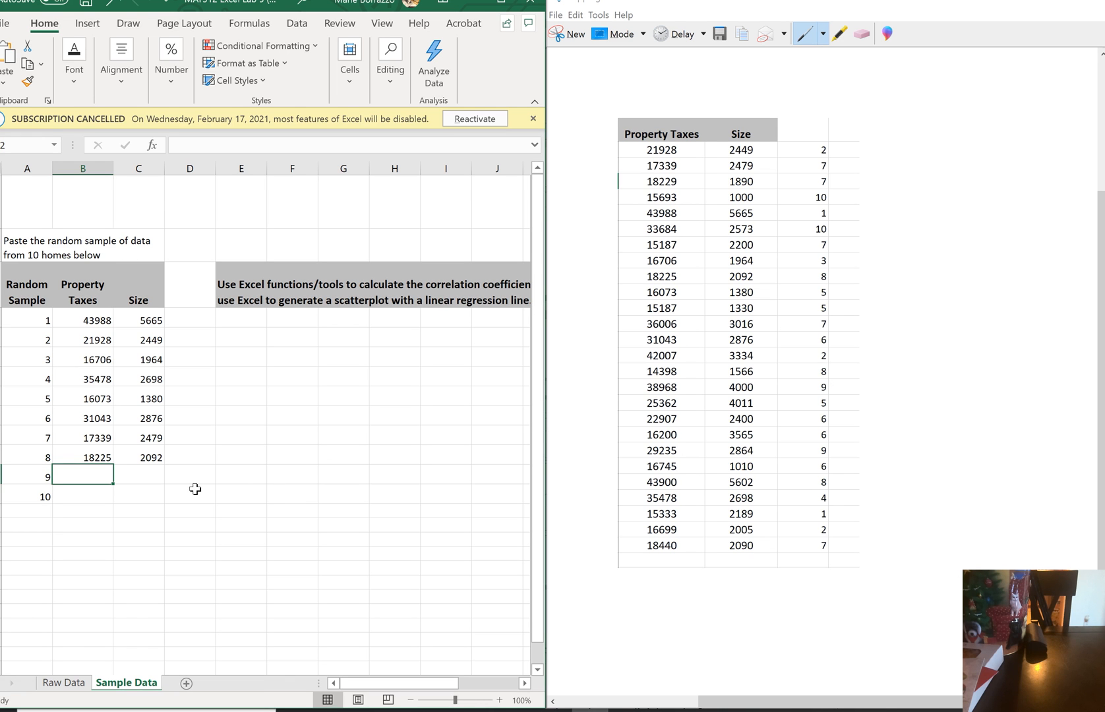
{"action": "type", "text": "389"}
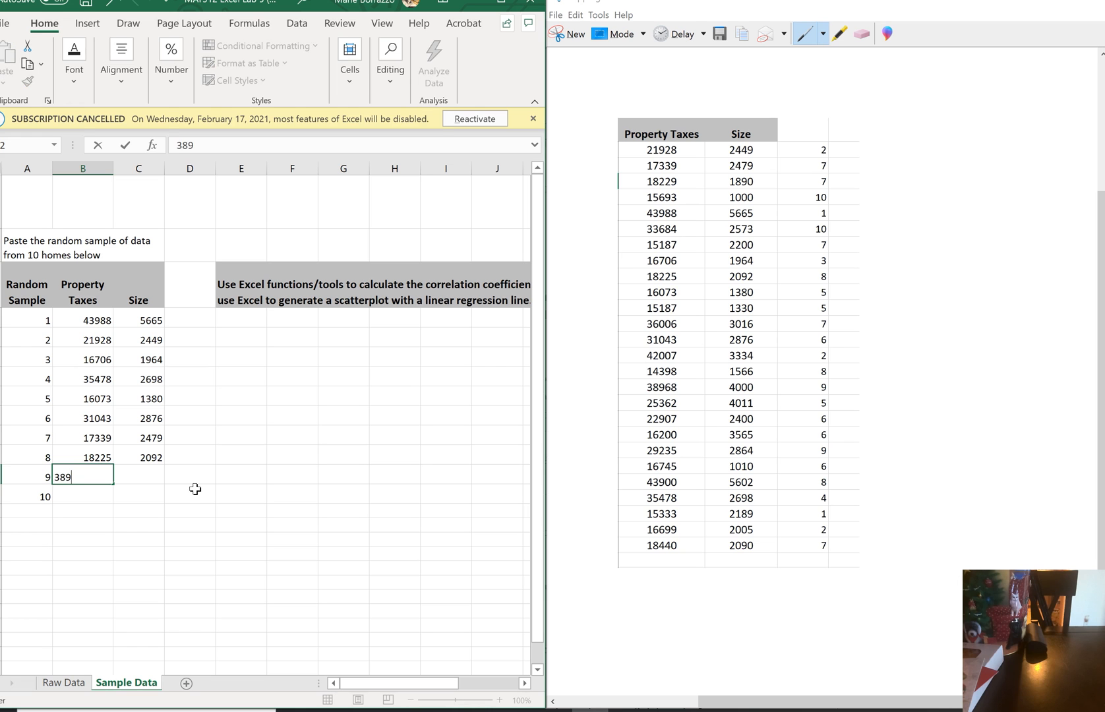
{"action": "type", "text": "68"}
{"action": "key", "text": "Tab"}
{"action": "type", "text": "4000"}
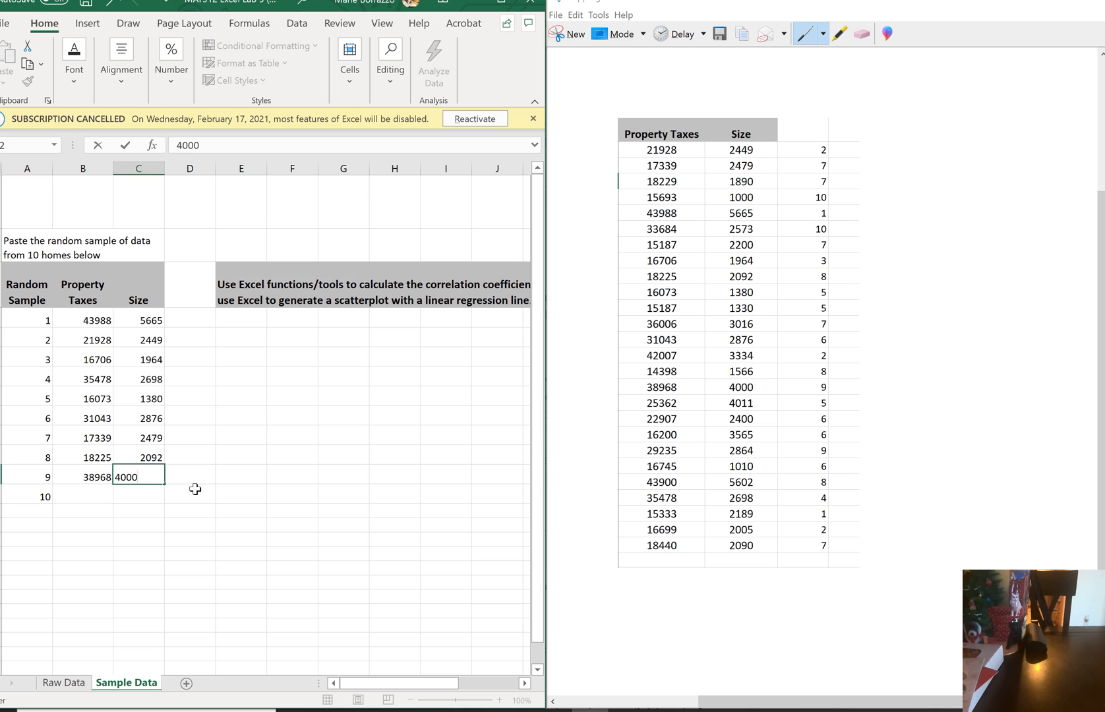
{"action": "key", "text": "Return"}
Step: Enter property taxes 15693 and size 1000 for random sample 10, and enlarge the workbook window to fill the screen
{"action": "key", "text": "Left"}
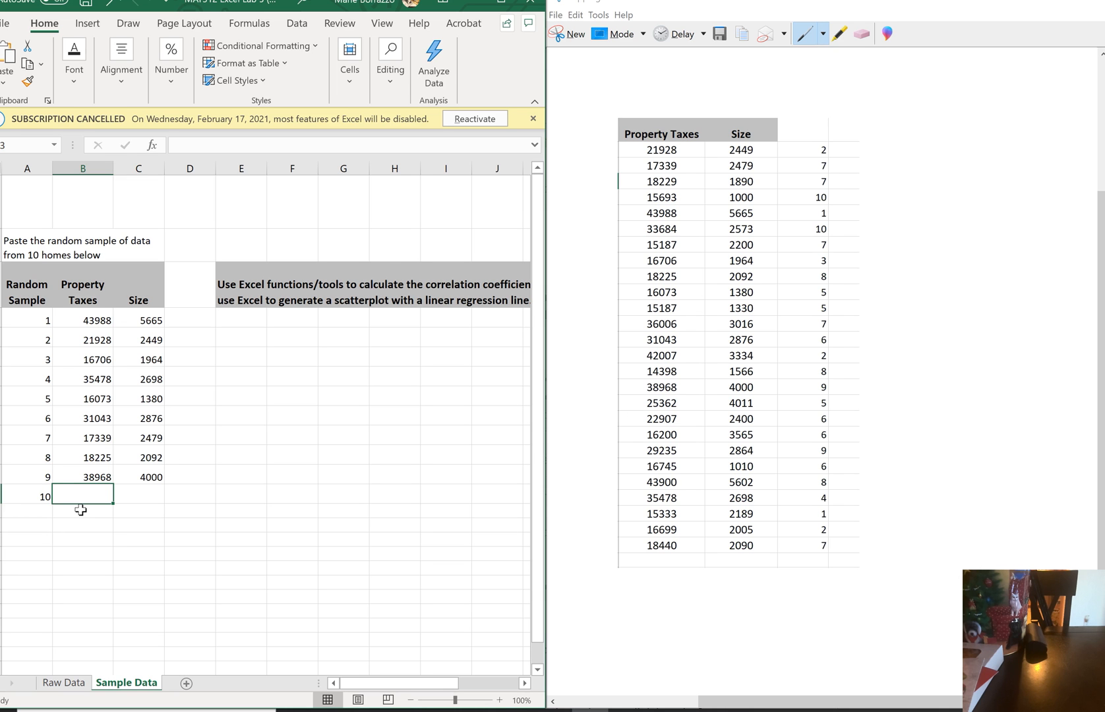
{"action": "type", "text": "15693"}
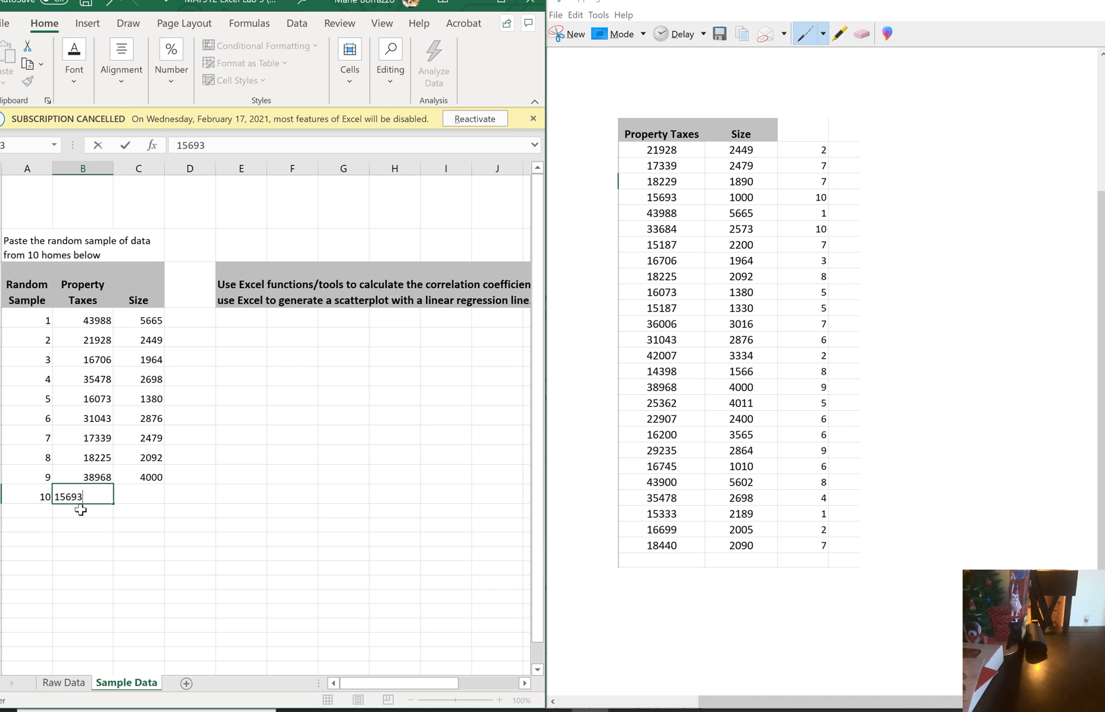
{"action": "key", "text": "Tab"}
{"action": "type", "text": "1000"}
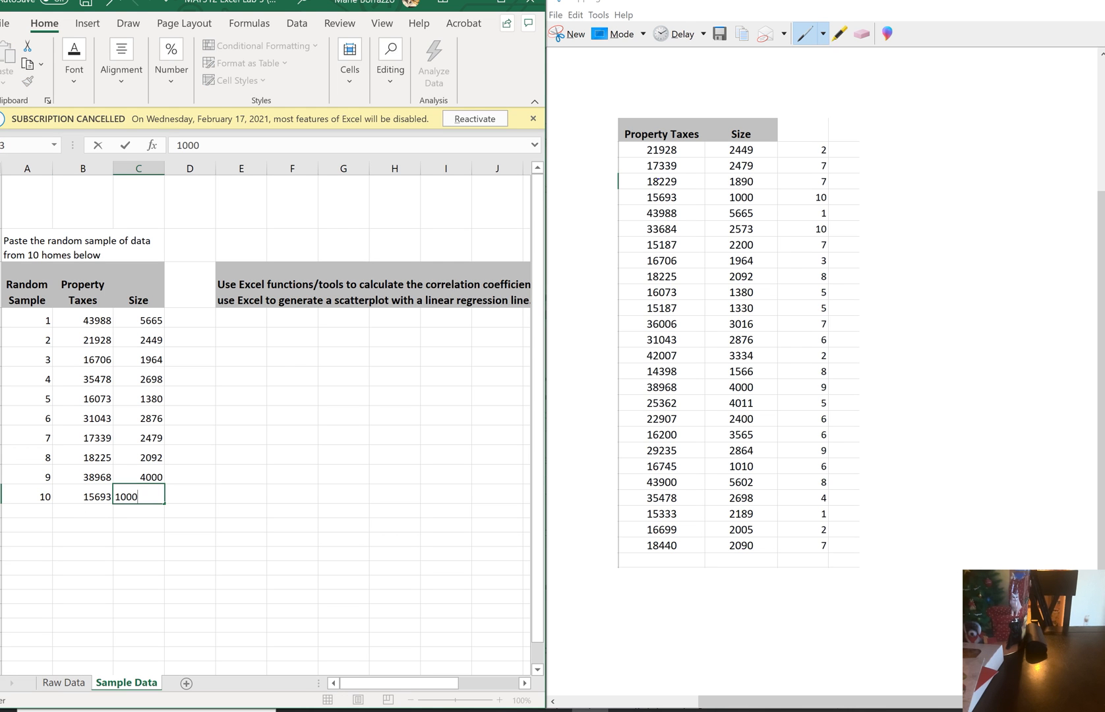
{"action": "left_click", "coordinate": [1031, 8]}
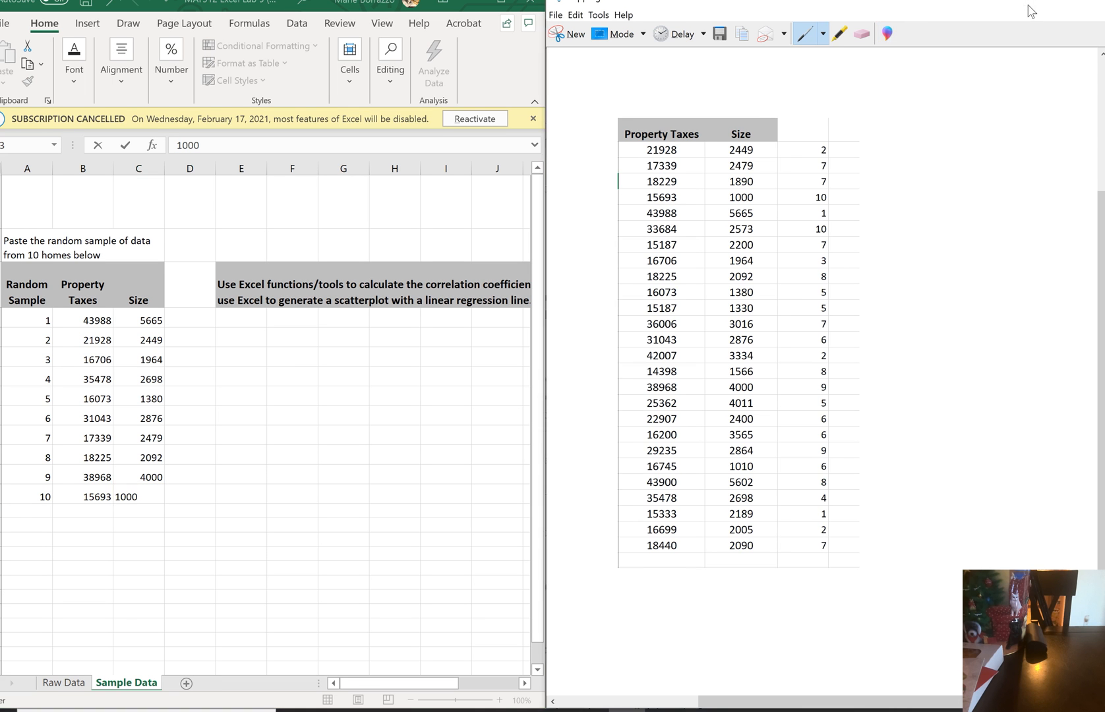
{"action": "left_click", "coordinate": [504, 5]}
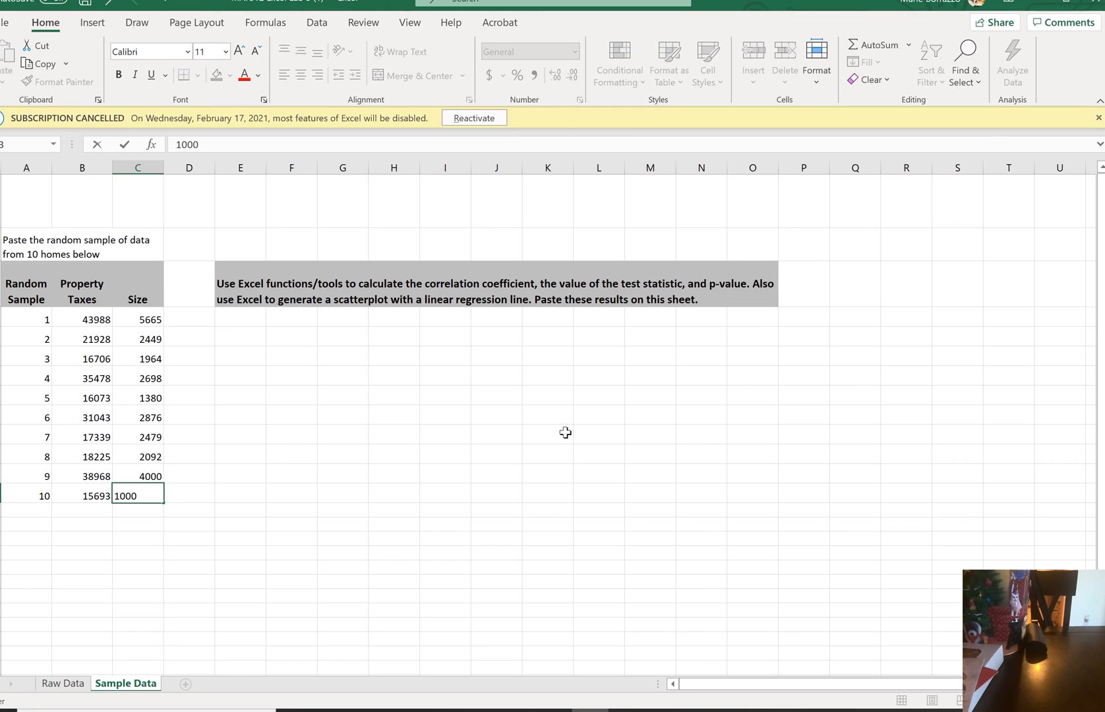
{"action": "key", "text": "Return"}
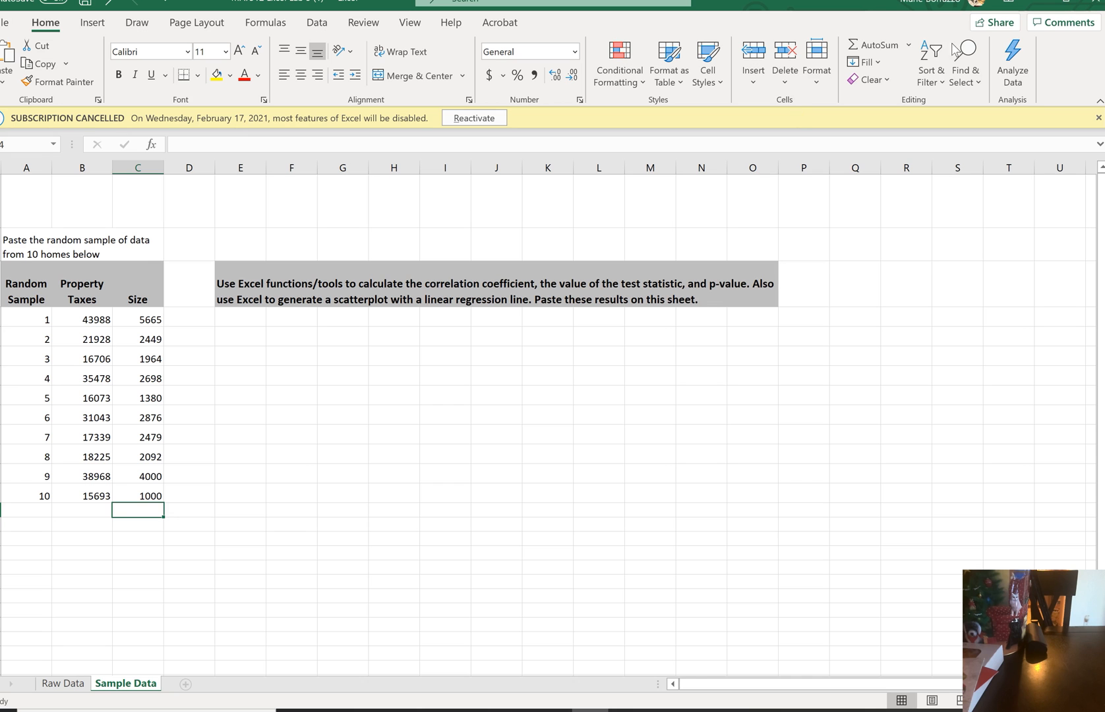
Step: Start a Regression data analysis with property taxes B4:B13 as the Y range and sizes C4:C13 as the X range
{"action": "left_click", "coordinate": [319, 27]}
{"action": "left_click", "coordinate": [1005, 48]}
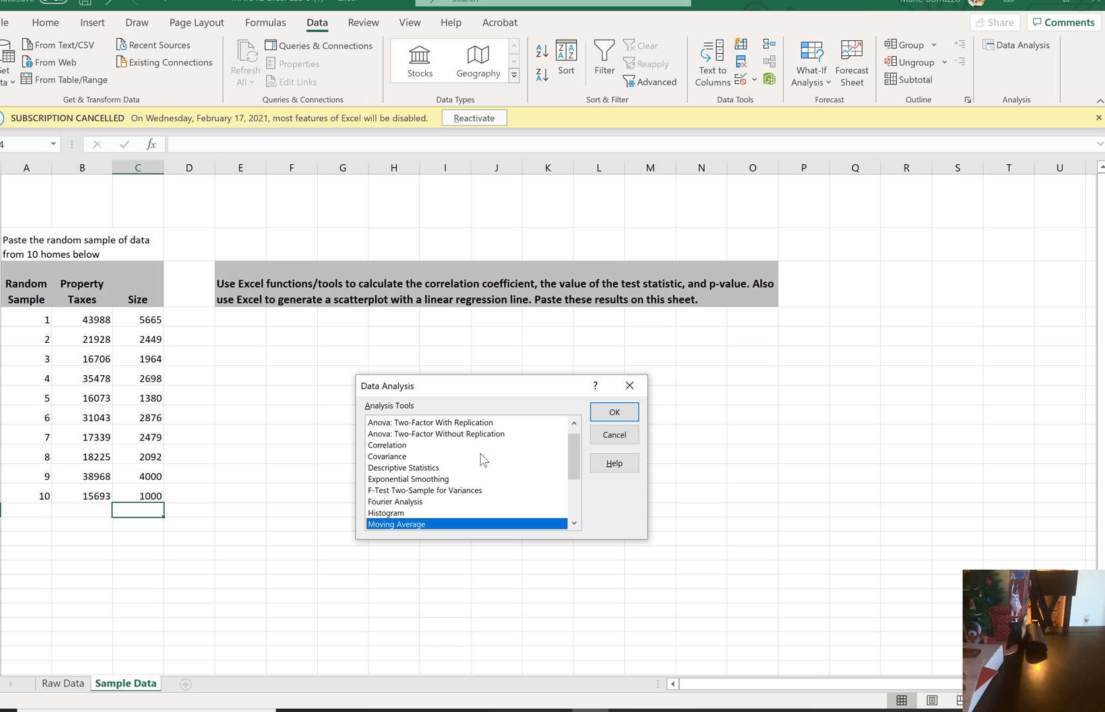
{"action": "left_click_drag", "start_coordinate": [572, 463], "coordinate": [573, 478]}
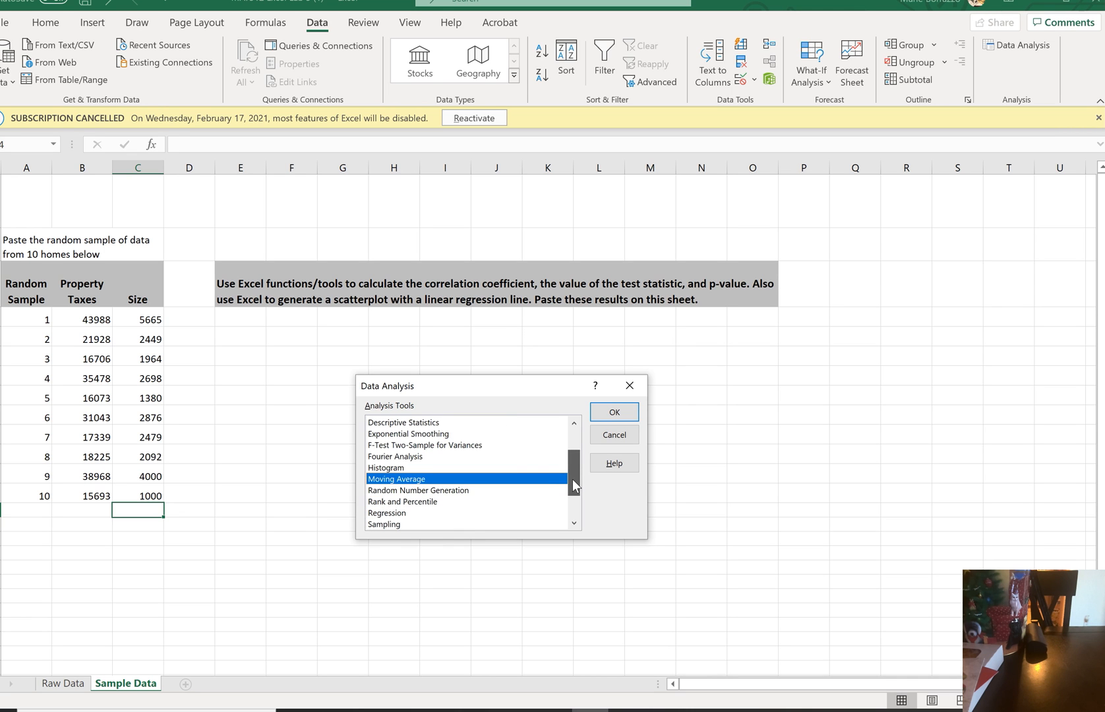
{"action": "left_click", "coordinate": [406, 515]}
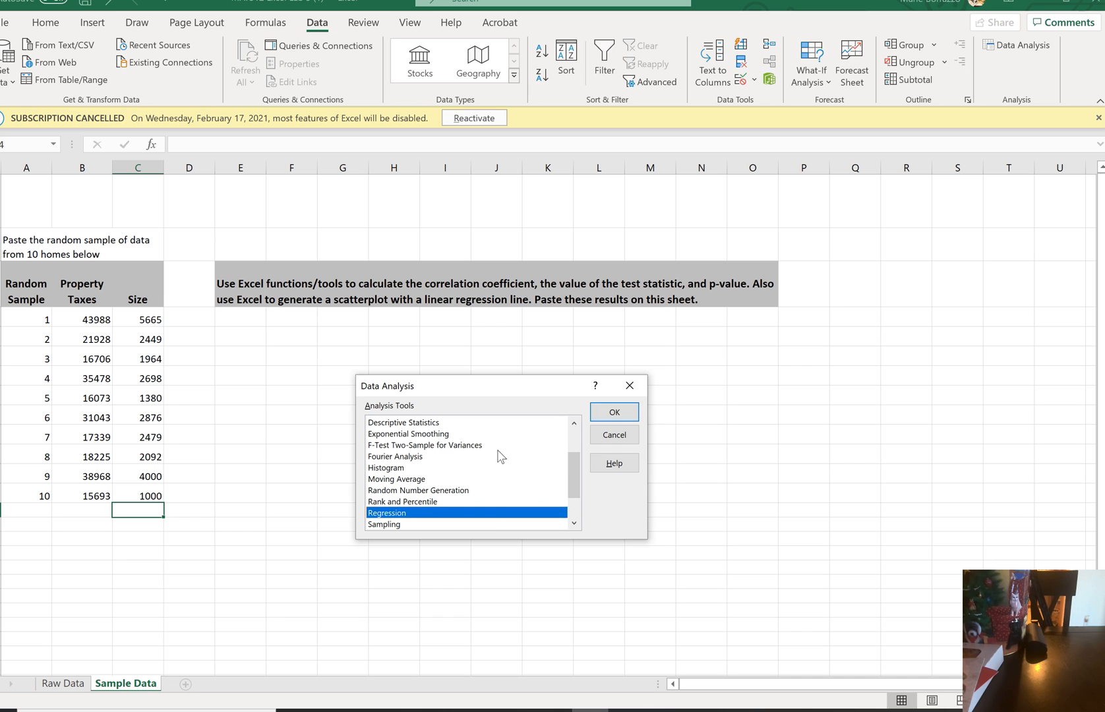
{"action": "left_click", "coordinate": [602, 415]}
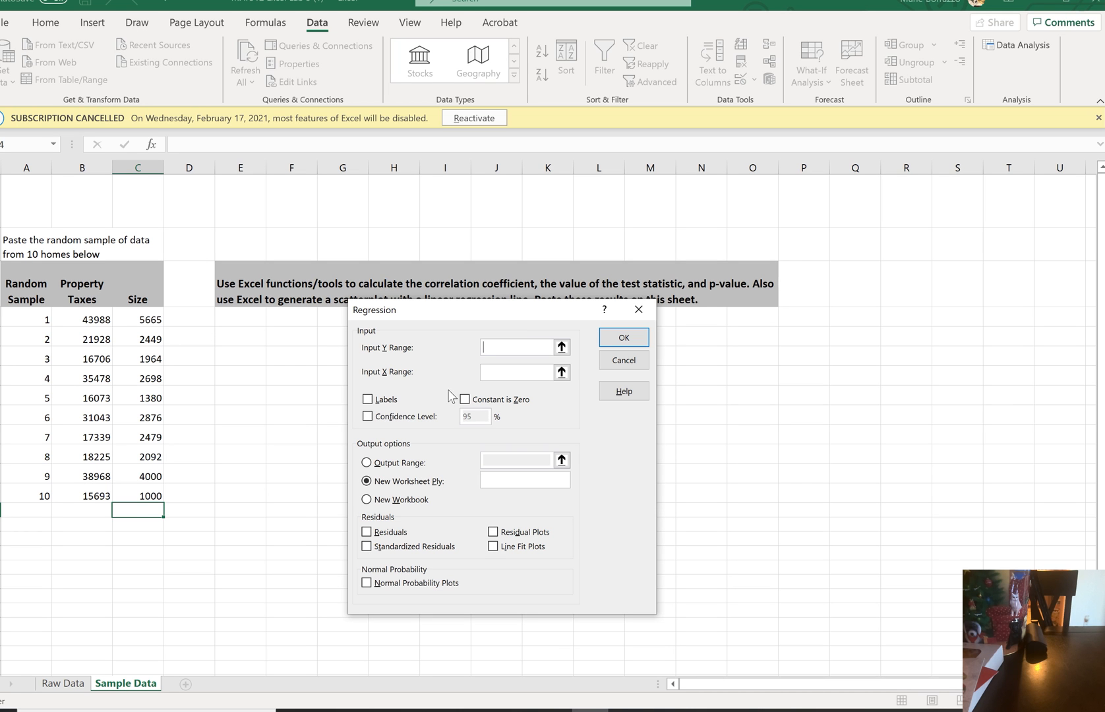
{"action": "left_click", "coordinate": [489, 377]}
{"action": "left_click_drag", "start_coordinate": [153, 319], "coordinate": [149, 496]}
{"action": "left_click", "coordinate": [501, 347]}
{"action": "left_click_drag", "start_coordinate": [88, 320], "coordinate": [87, 496]}
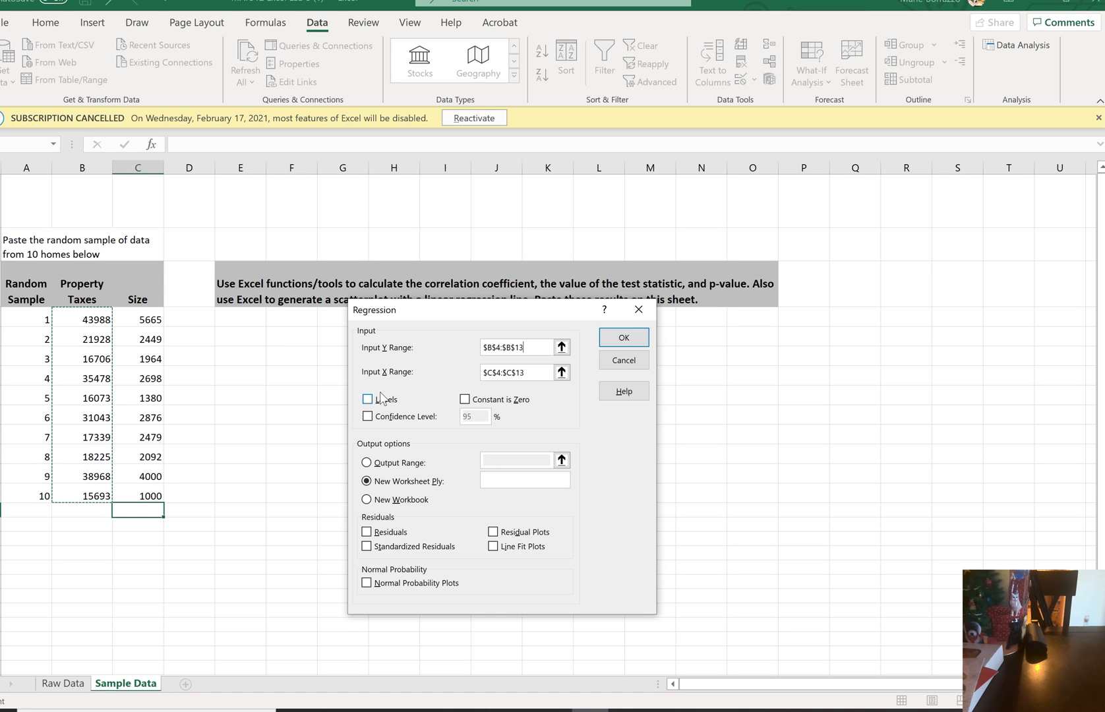
Step: Enable the 95% confidence level, residuals, line fit plots and normal probability plots, and output the regression to cell E4
{"action": "left_click", "coordinate": [366, 421]}
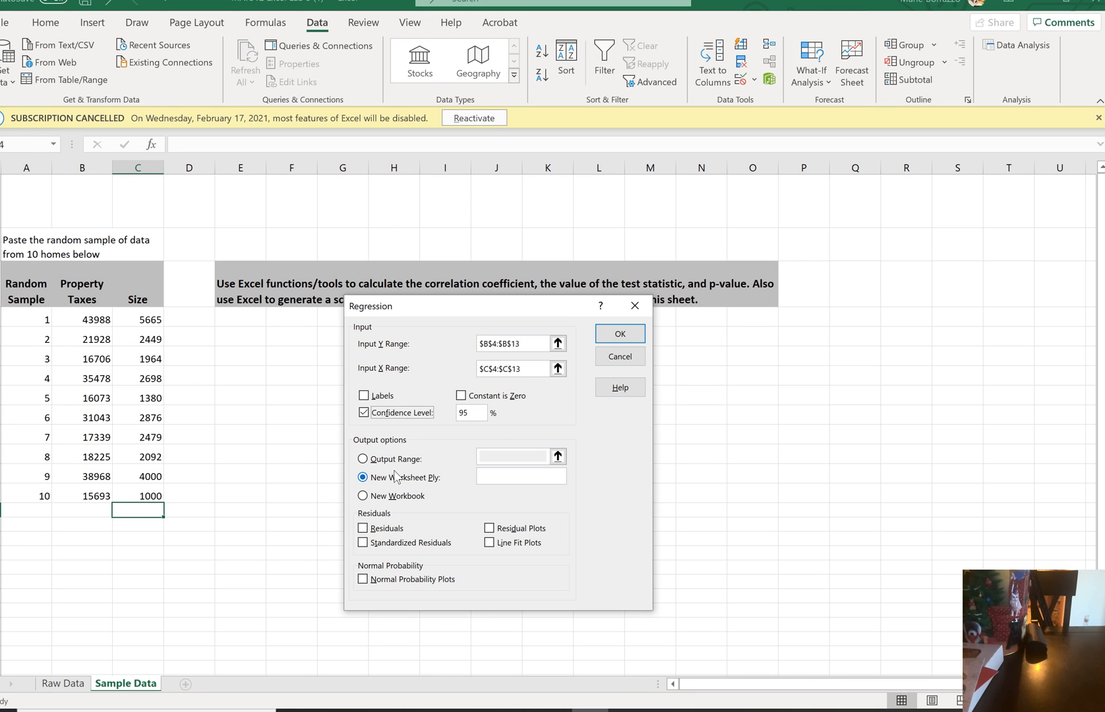
{"action": "left_click", "coordinate": [363, 459]}
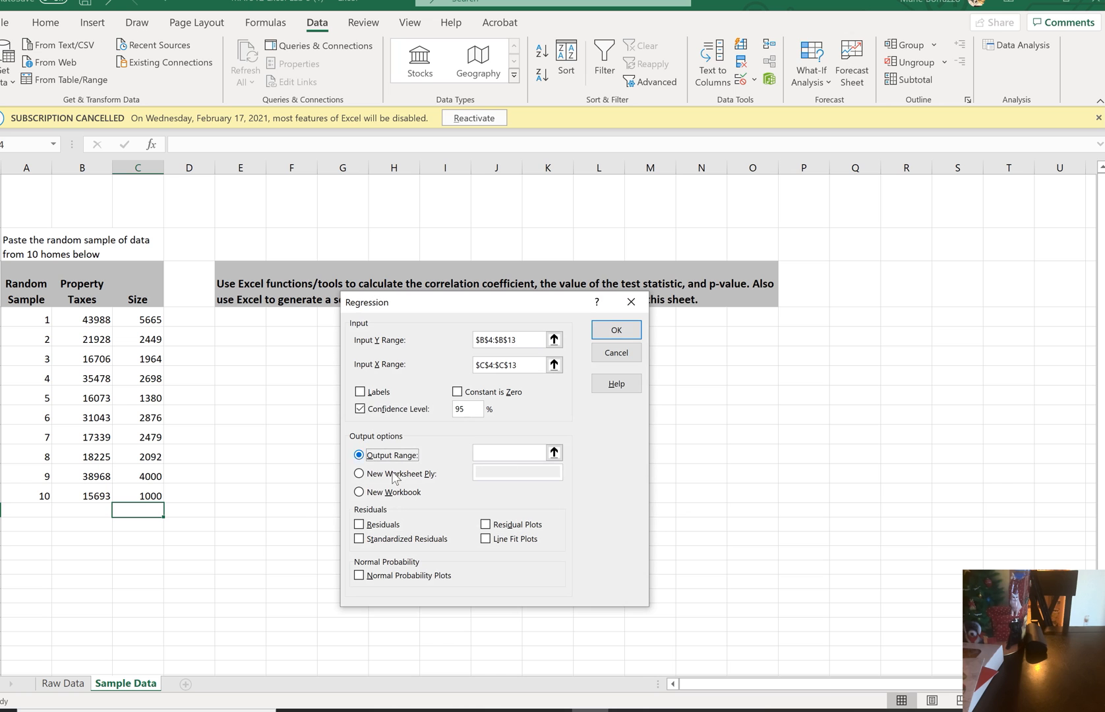
{"action": "left_click", "coordinate": [359, 527]}
{"action": "left_click", "coordinate": [486, 539]}
{"action": "left_click", "coordinate": [360, 576]}
{"action": "left_click", "coordinate": [493, 451]}
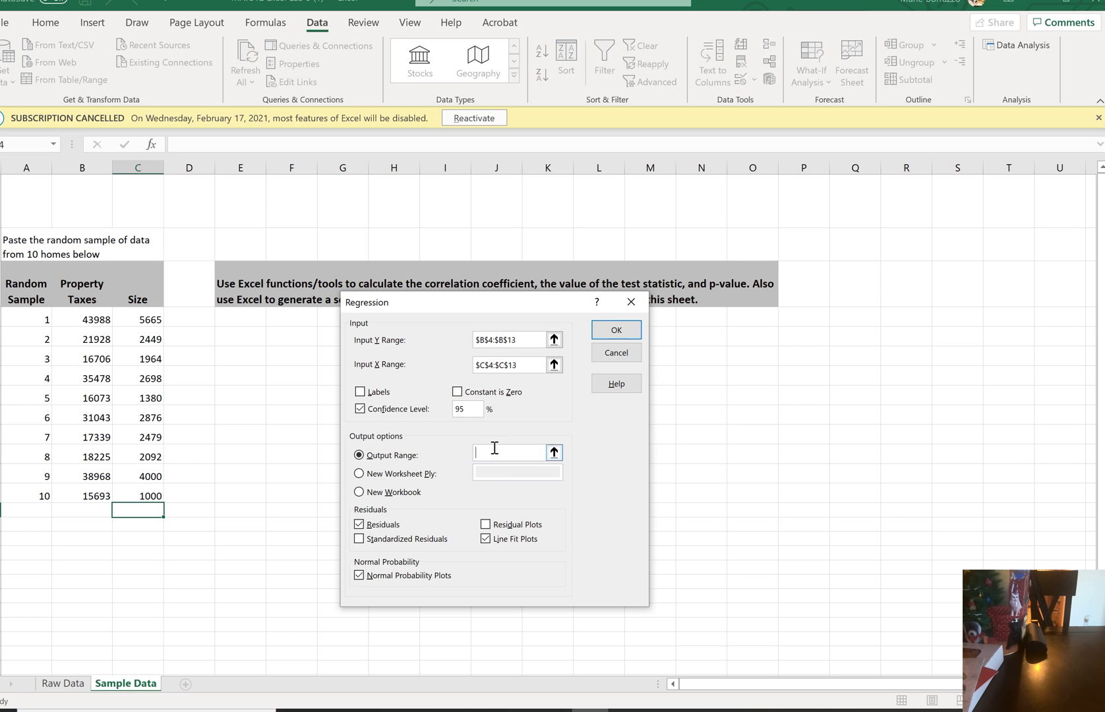
{"action": "left_click", "coordinate": [241, 319]}
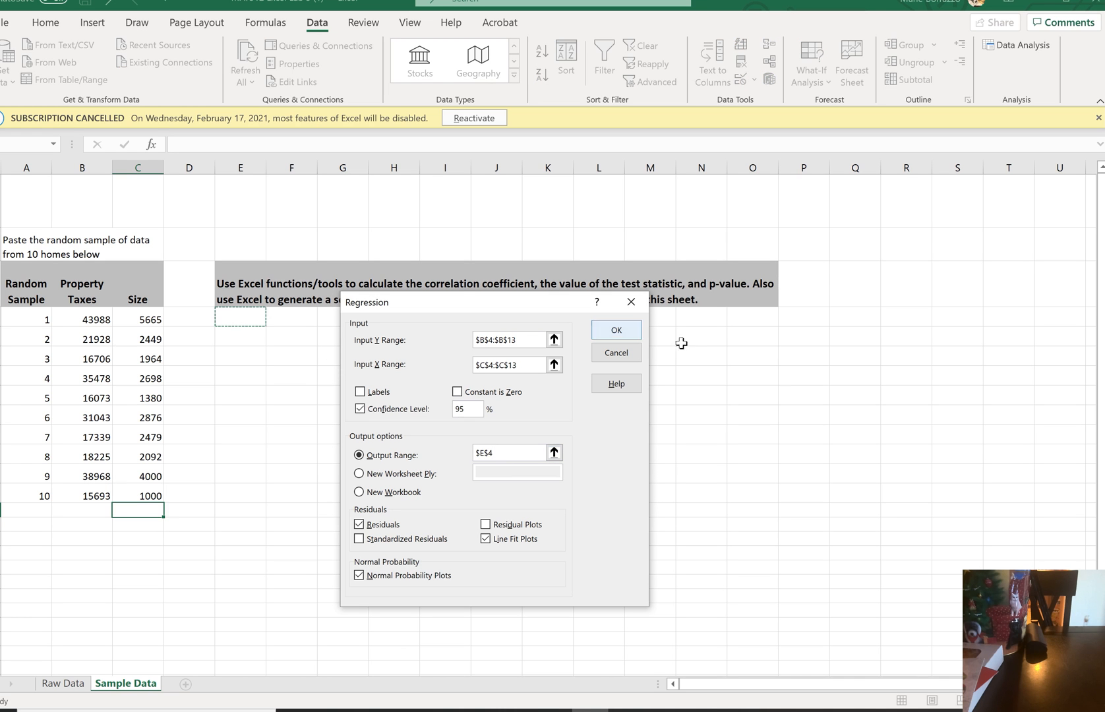
{"action": "left_click", "coordinate": [630, 330]}
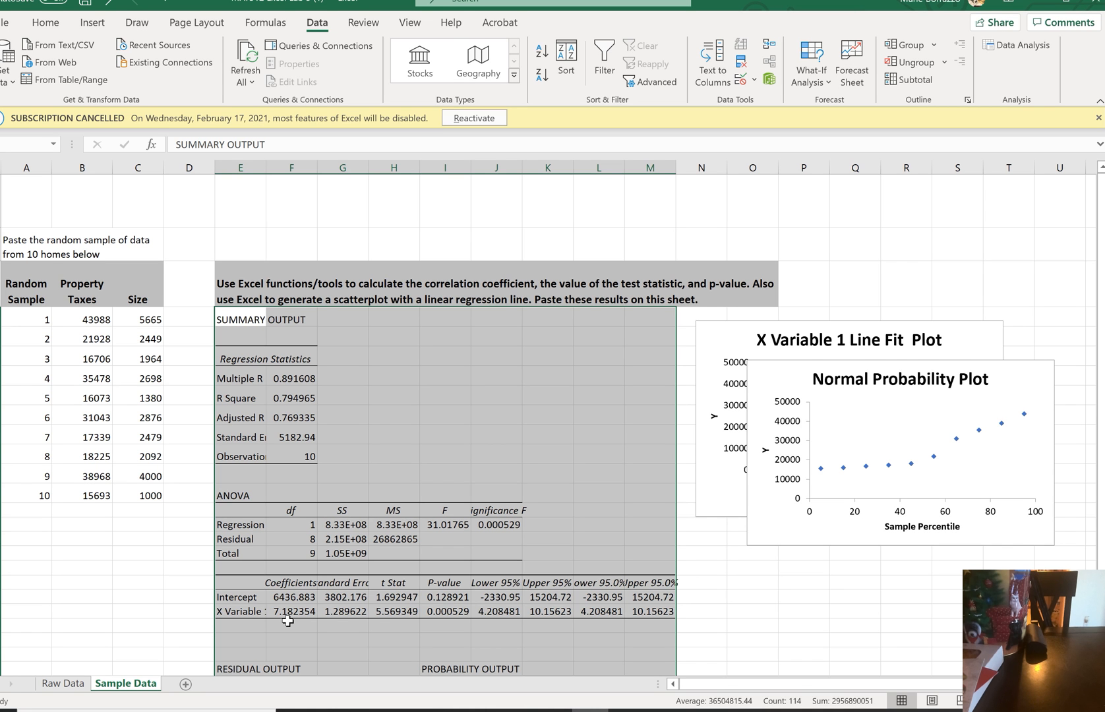
Step: Examine the regression statistics, coefficients table, residual output and the Significance F value in the summary output
{"action": "scroll", "coordinate": [288, 620], "scroll_direction": "down", "scroll_amount": 2}
{"action": "scroll", "coordinate": [288, 621], "scroll_direction": "down", "scroll_amount": 1}
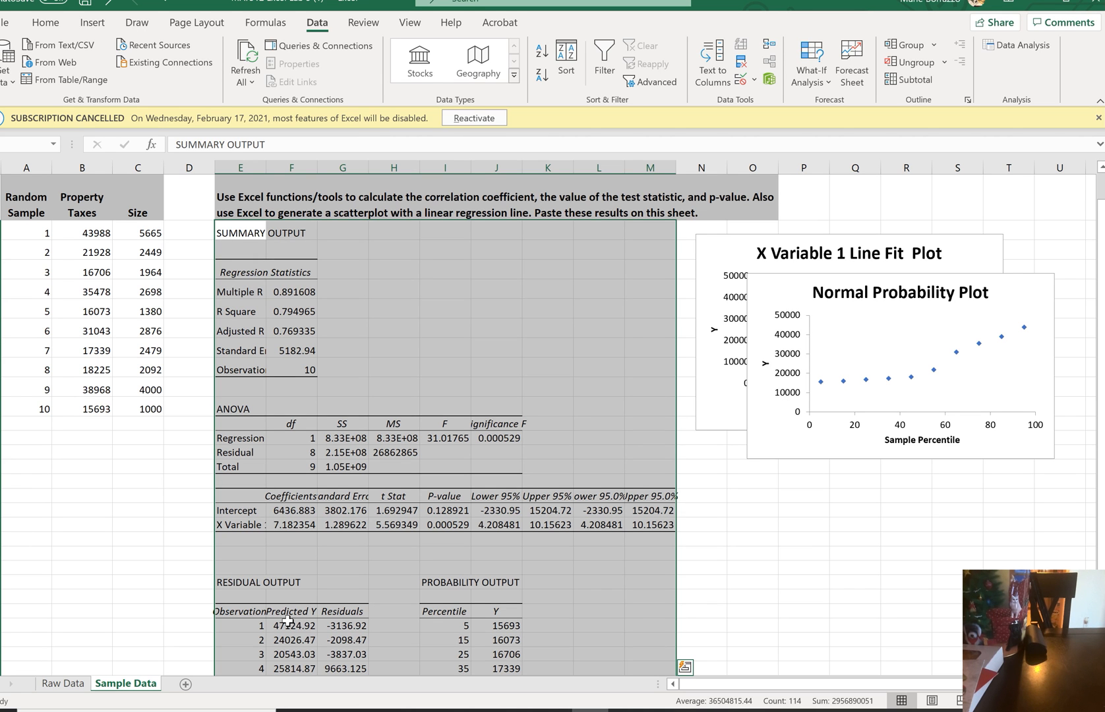
{"action": "scroll", "coordinate": [288, 620], "scroll_direction": "down", "scroll_amount": 1}
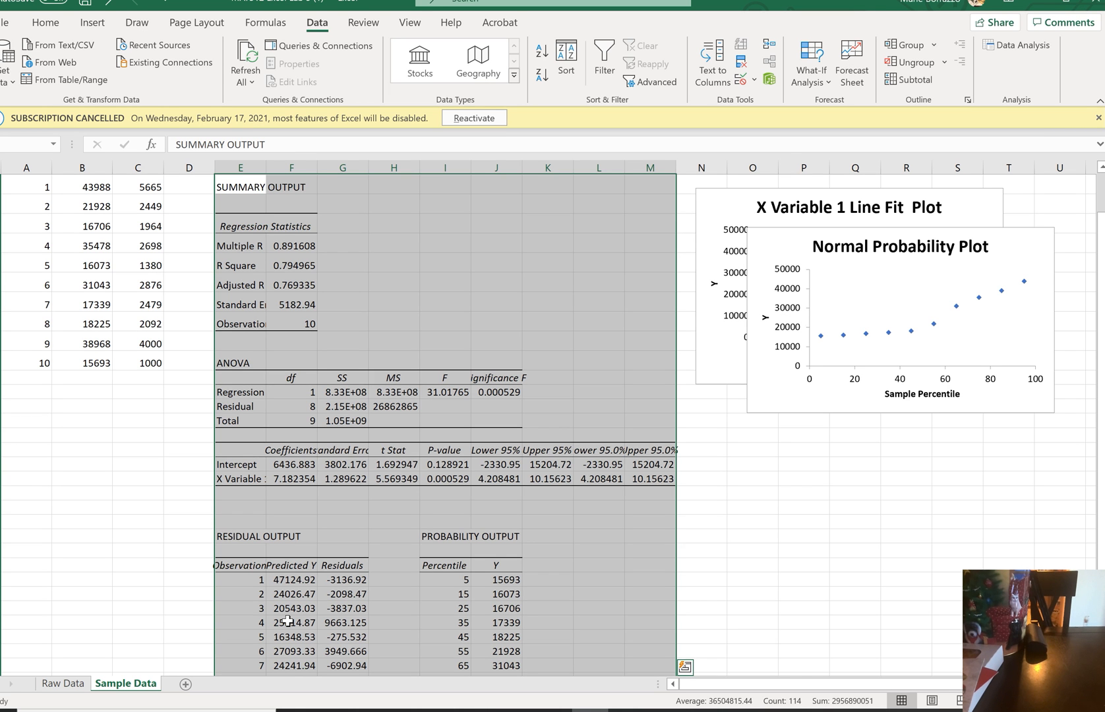
{"action": "scroll", "coordinate": [288, 621], "scroll_direction": "down", "scroll_amount": 1}
{"action": "scroll", "coordinate": [287, 621], "scroll_direction": "up", "scroll_amount": 1}
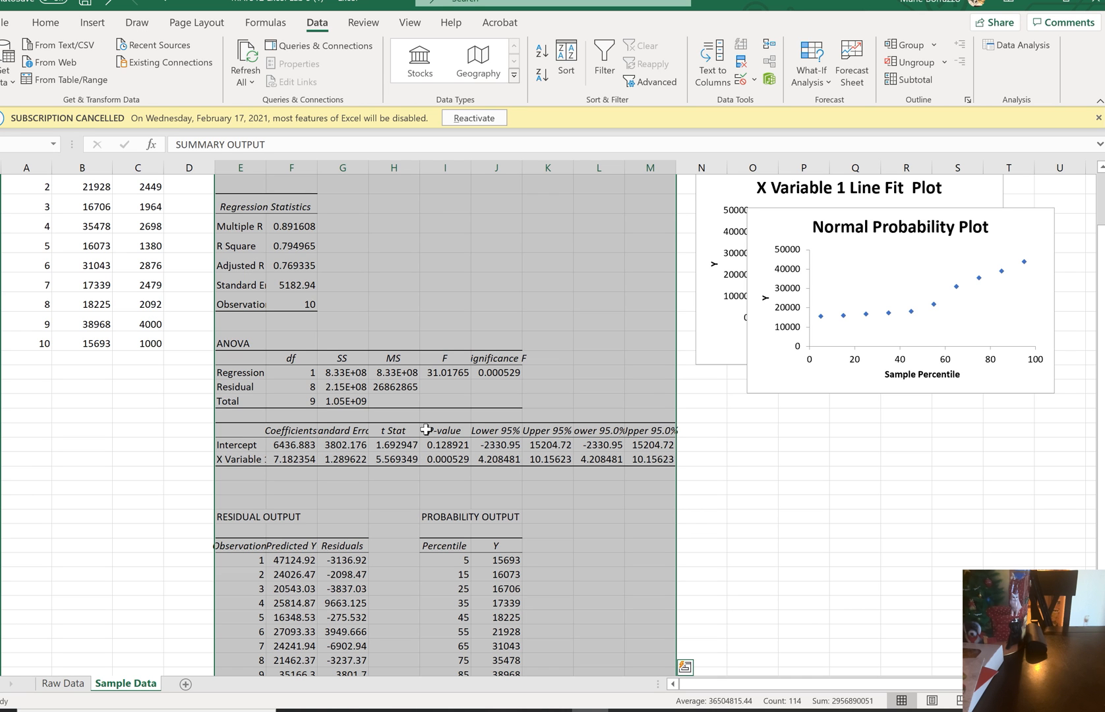
{"action": "left_click", "coordinate": [540, 372]}
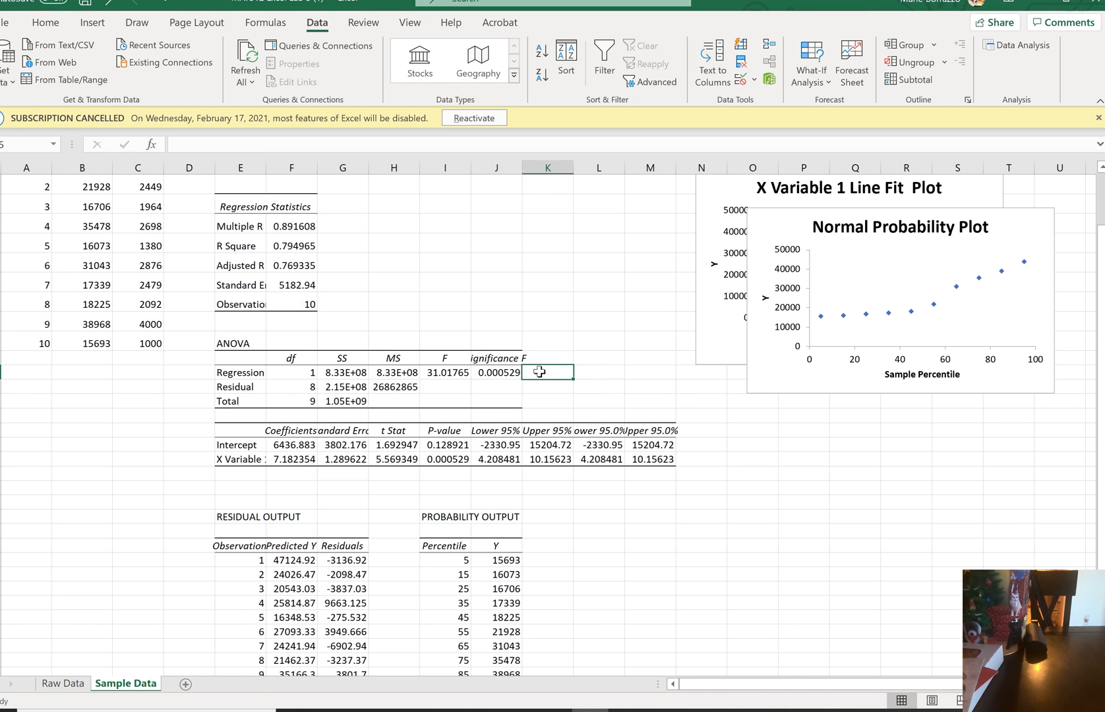
{"action": "left_click", "coordinate": [496, 372]}
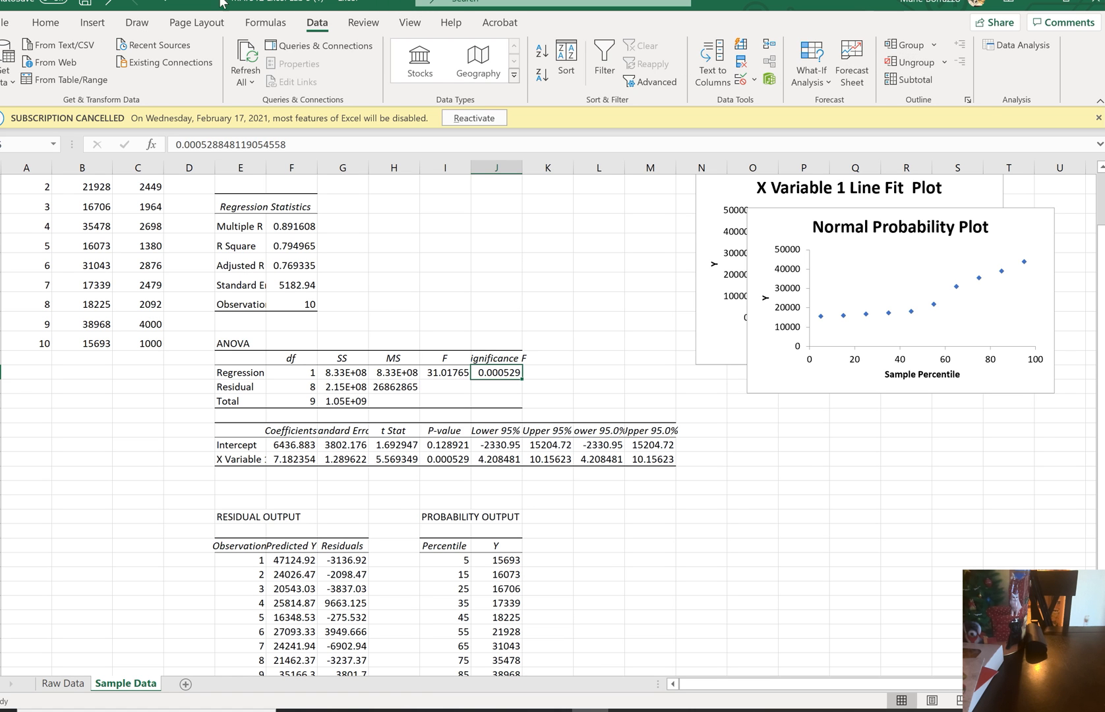
{"action": "left_click", "coordinate": [93, 22]}
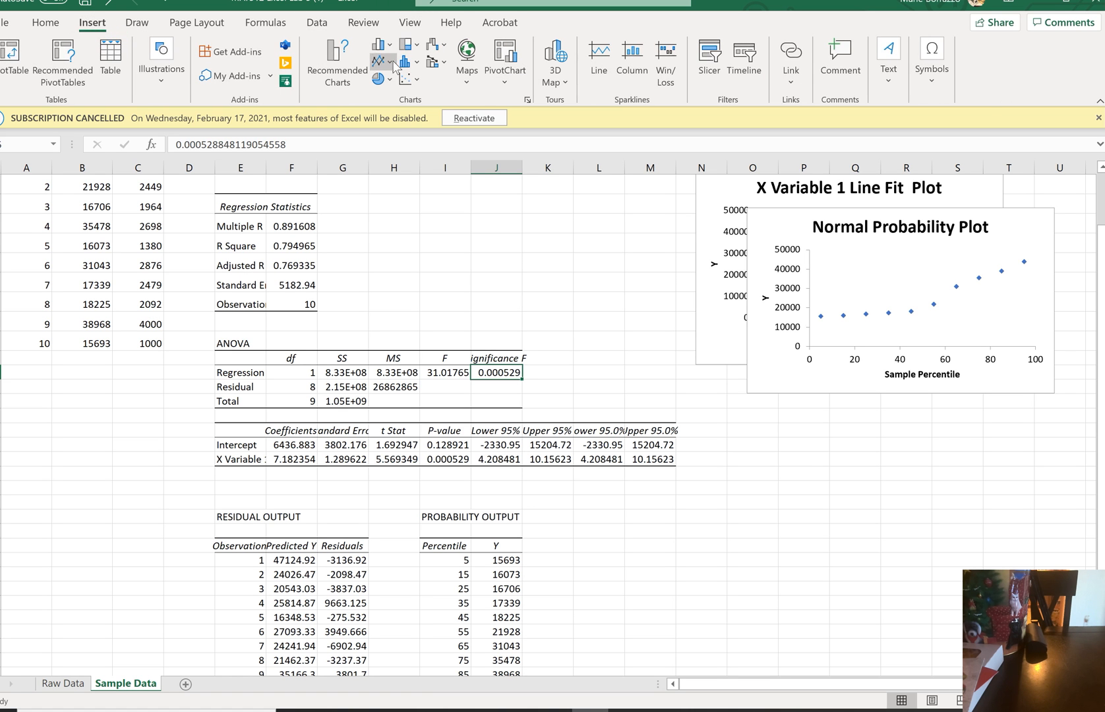
{"action": "left_click", "coordinate": [410, 80]}
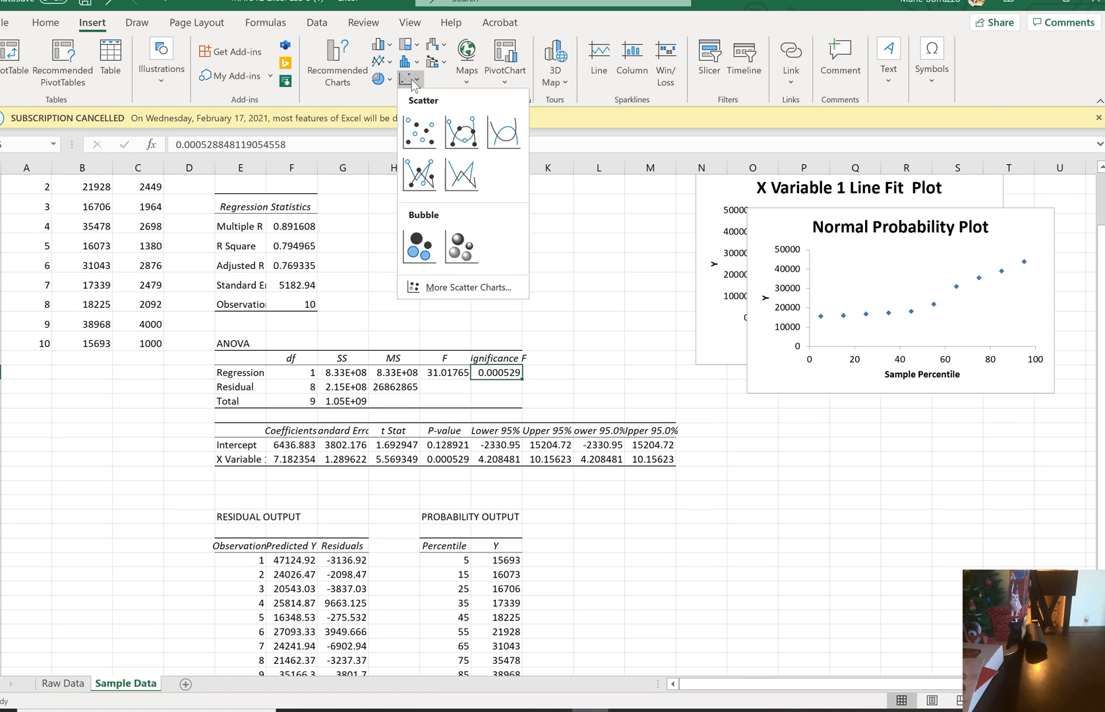
{"action": "left_click", "coordinate": [416, 137]}
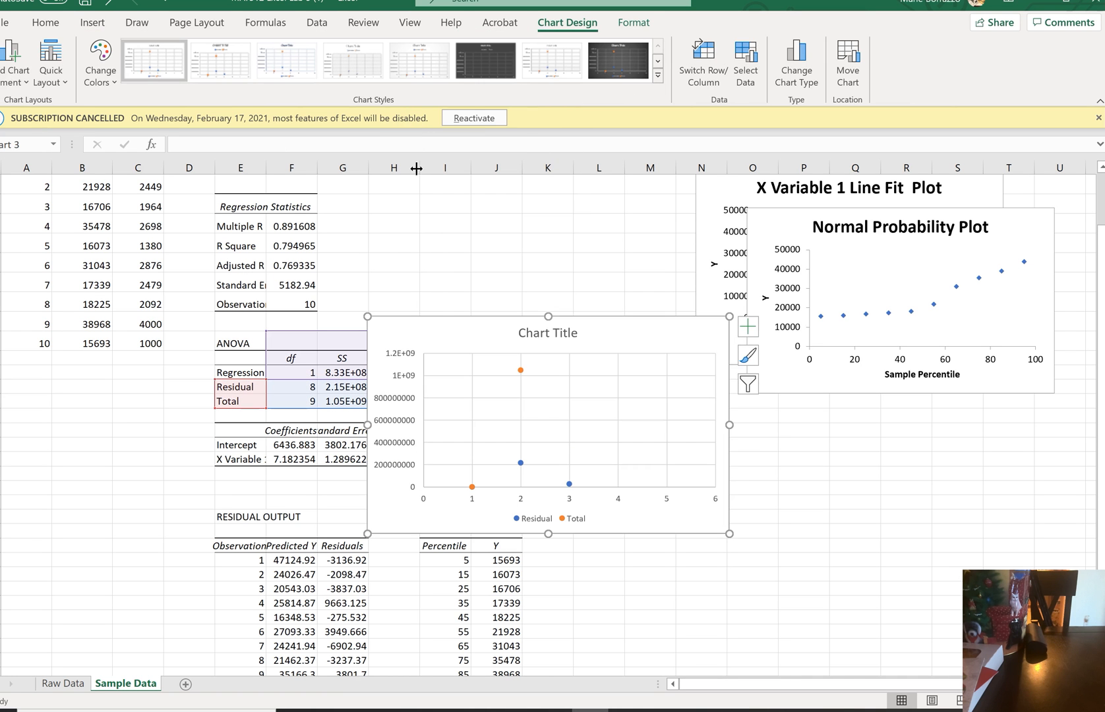
{"action": "key", "text": "Delete"}
{"action": "left_click", "coordinate": [480, 335]}
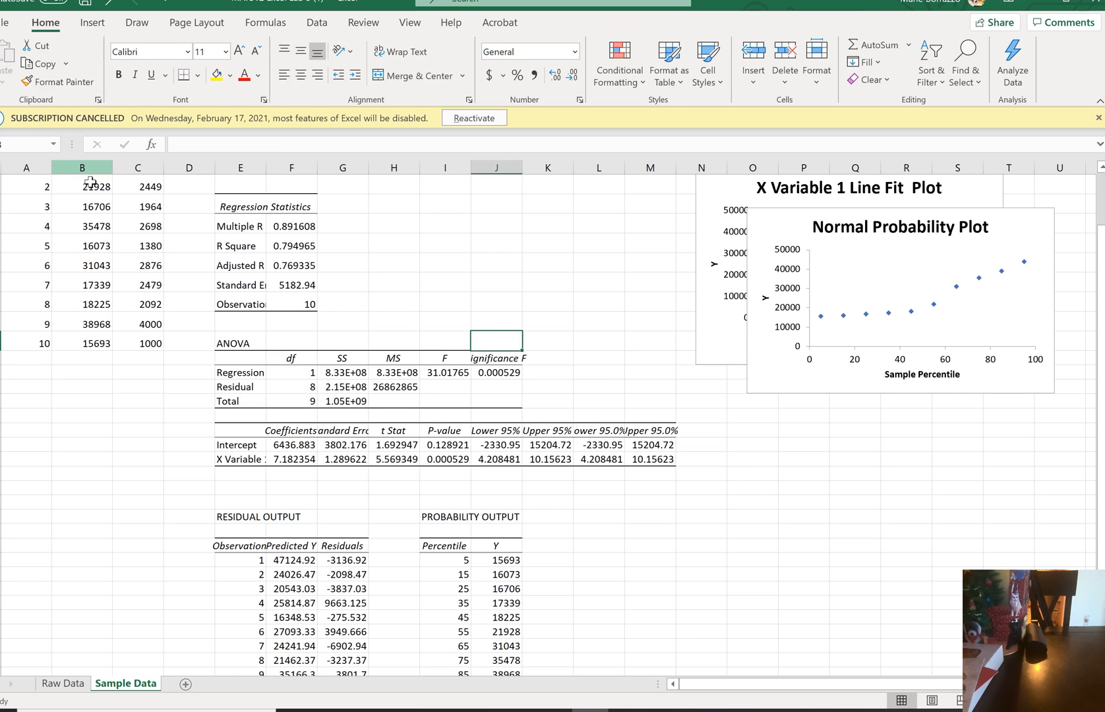
Step: Insert a markers-only scatter chart of the sample's Property Taxes and Size columns, including their headers
{"action": "scroll", "coordinate": [113, 244], "scroll_direction": "up", "scroll_amount": 1}
{"action": "scroll", "coordinate": [113, 244], "scroll_direction": "up", "scroll_amount": 1}
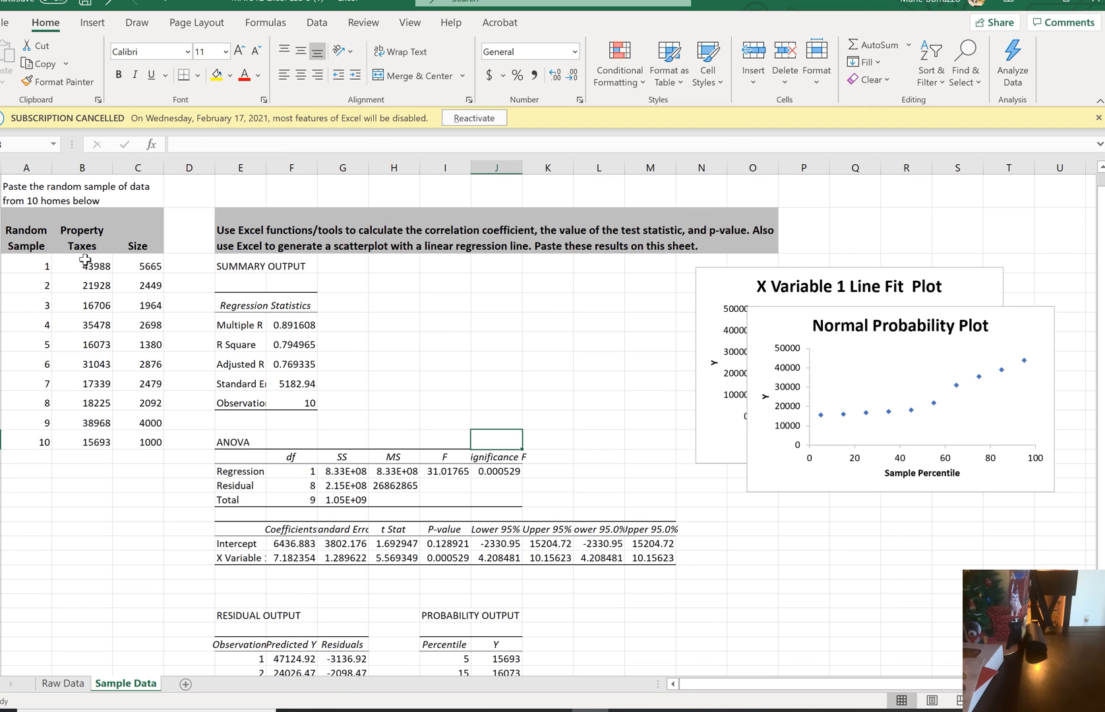
{"action": "left_click_drag", "start_coordinate": [80, 231], "coordinate": [134, 439]}
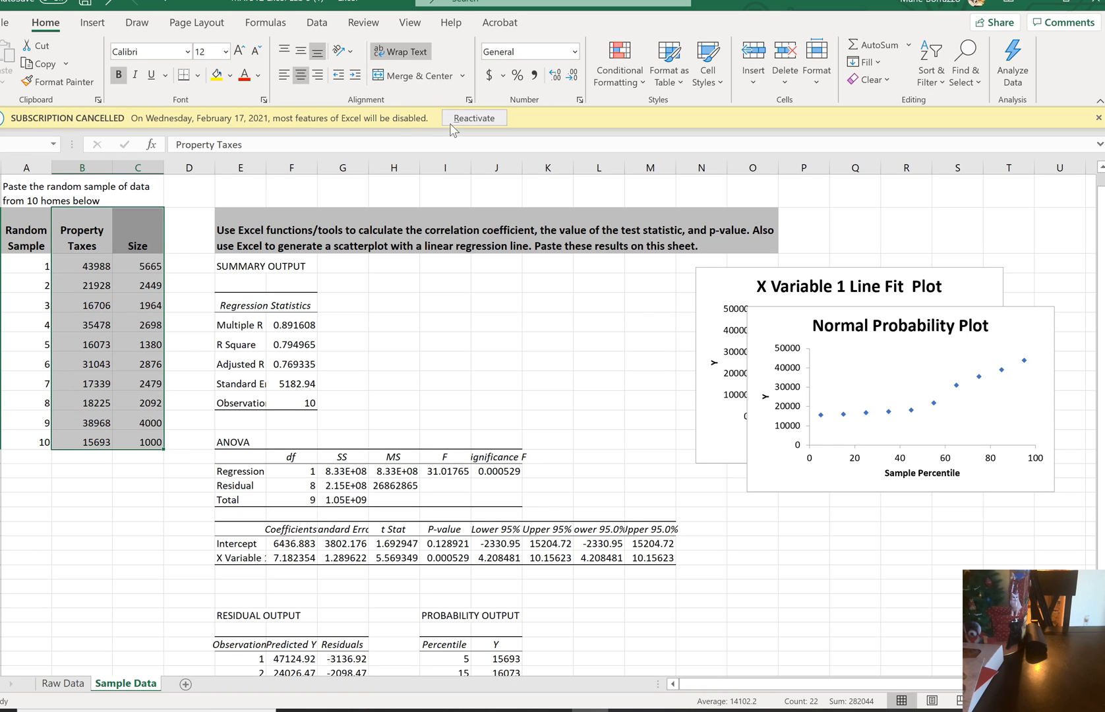
{"action": "left_click", "coordinate": [99, 25]}
{"action": "left_click", "coordinate": [402, 82]}
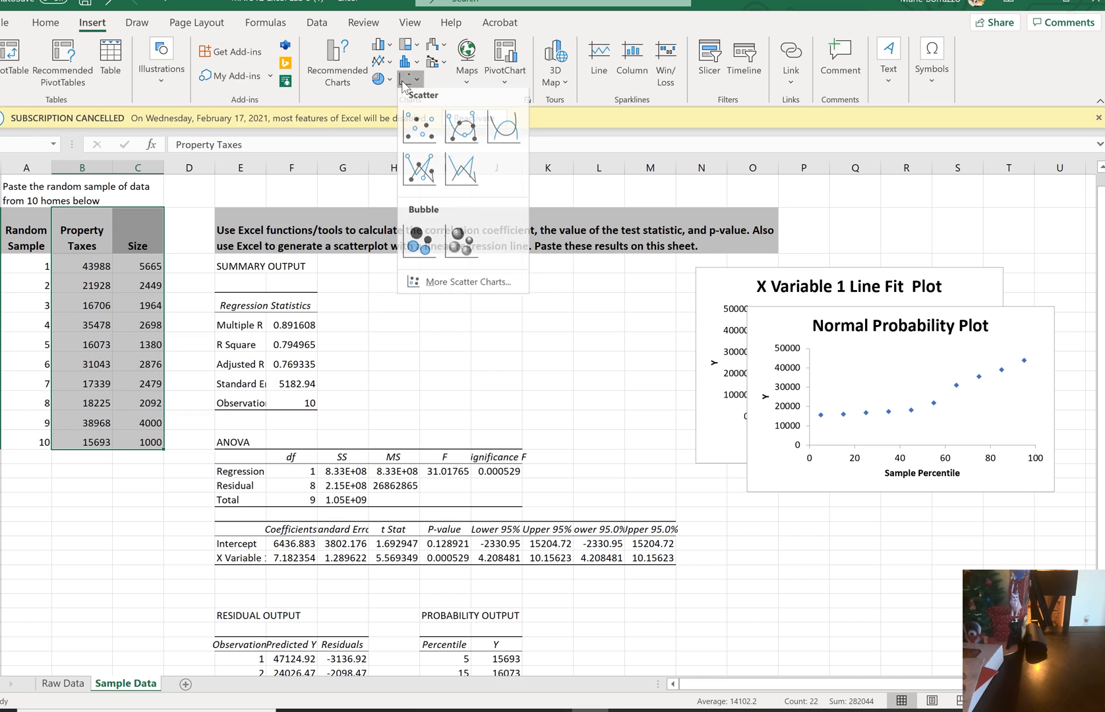
{"action": "left_click", "coordinate": [422, 132]}
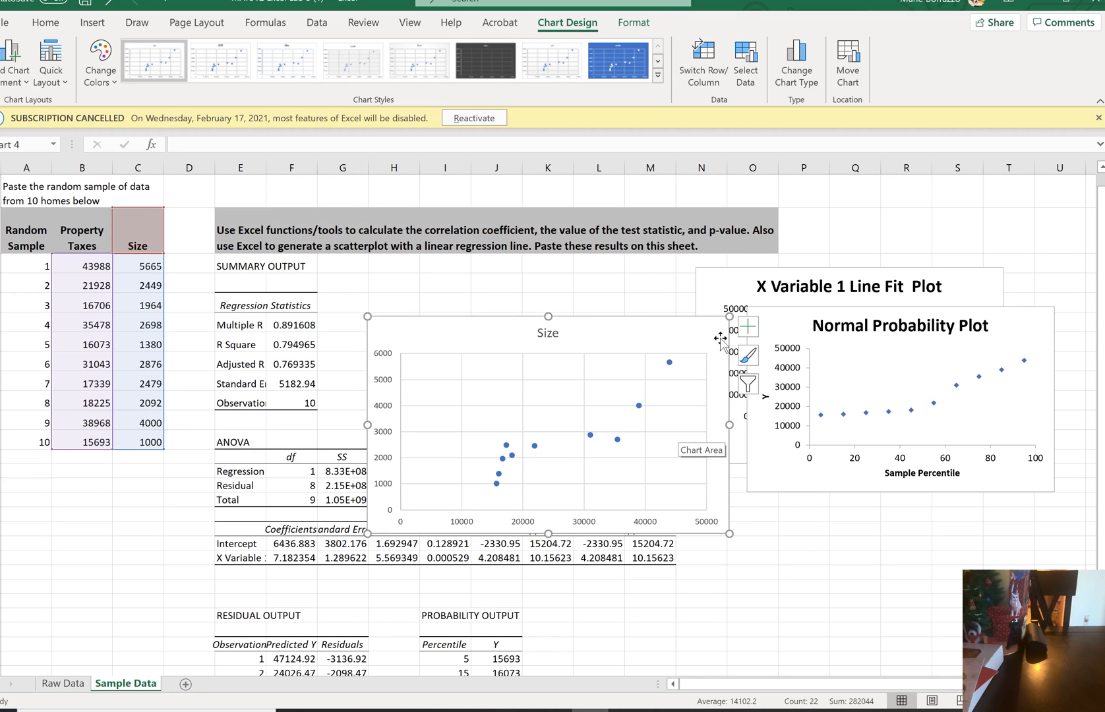
Step: Add a linear trendline and axis titles to the Size scatter chart
{"action": "left_click", "coordinate": [748, 325]}
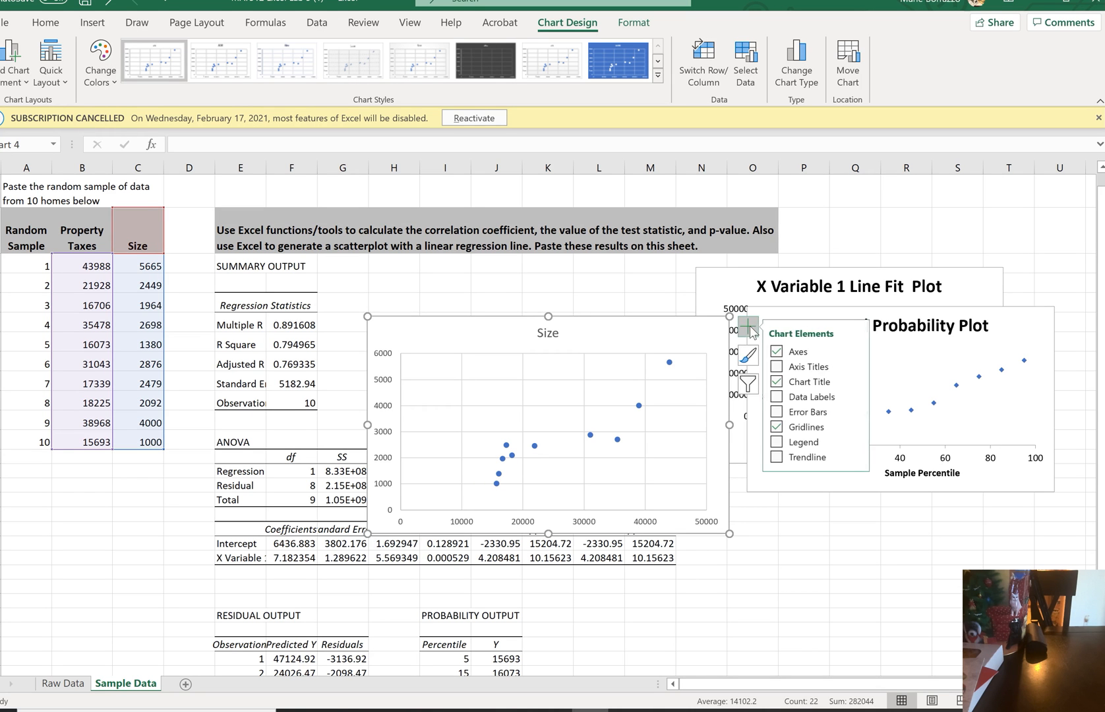
{"action": "left_click", "coordinate": [777, 457]}
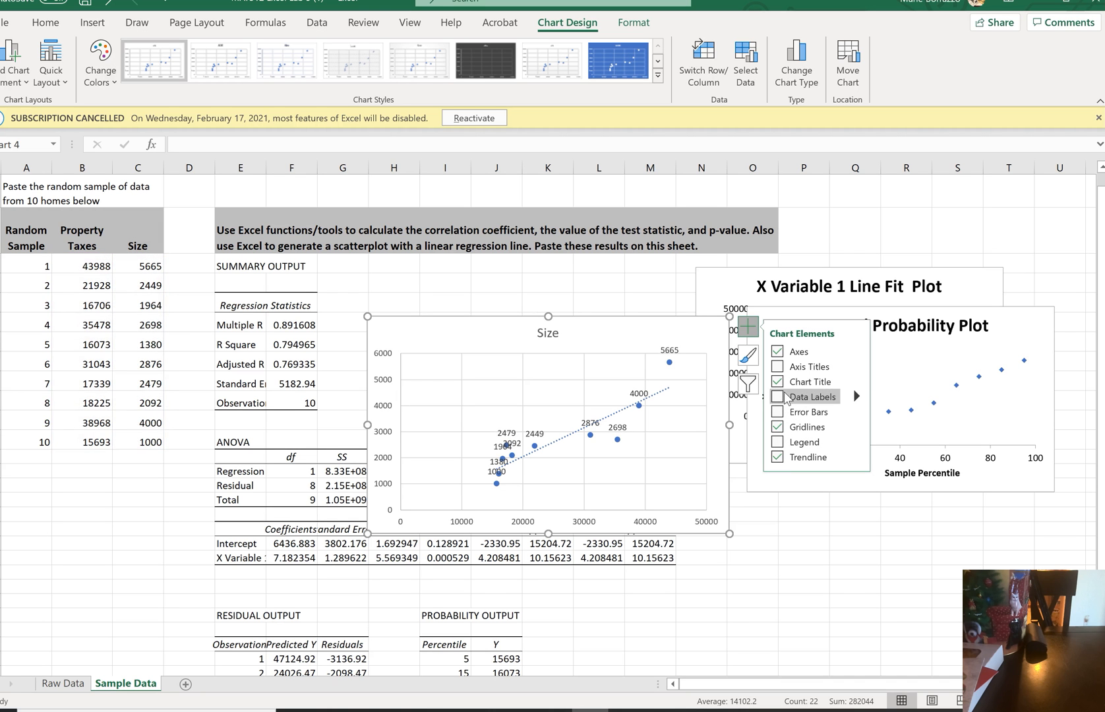
{"action": "left_click", "coordinate": [780, 370]}
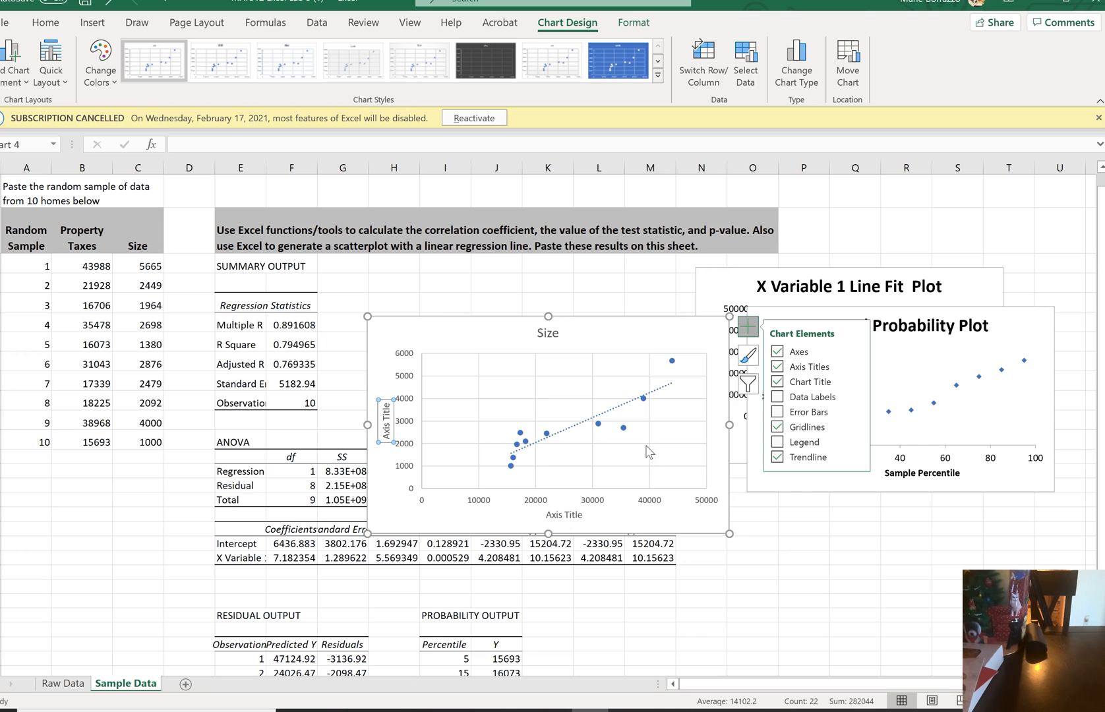
Step: Delete the Size scatter chart from the Sample Data sheet
{"action": "left_click", "coordinate": [388, 432]}
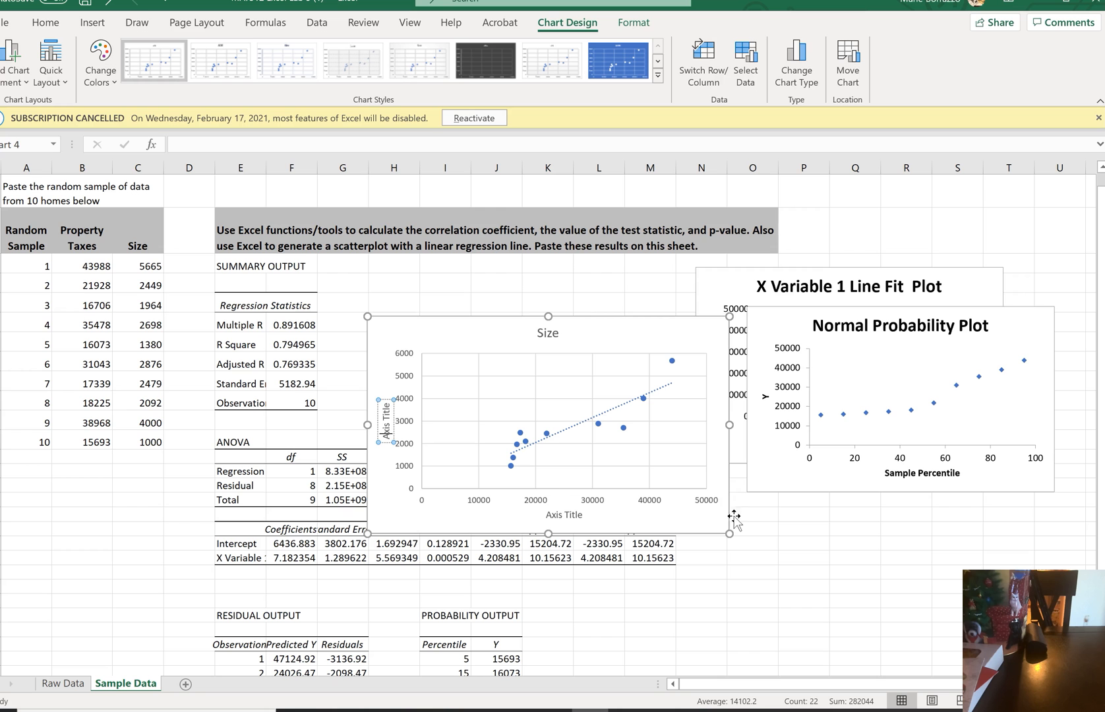
{"action": "key", "text": "Delete"}
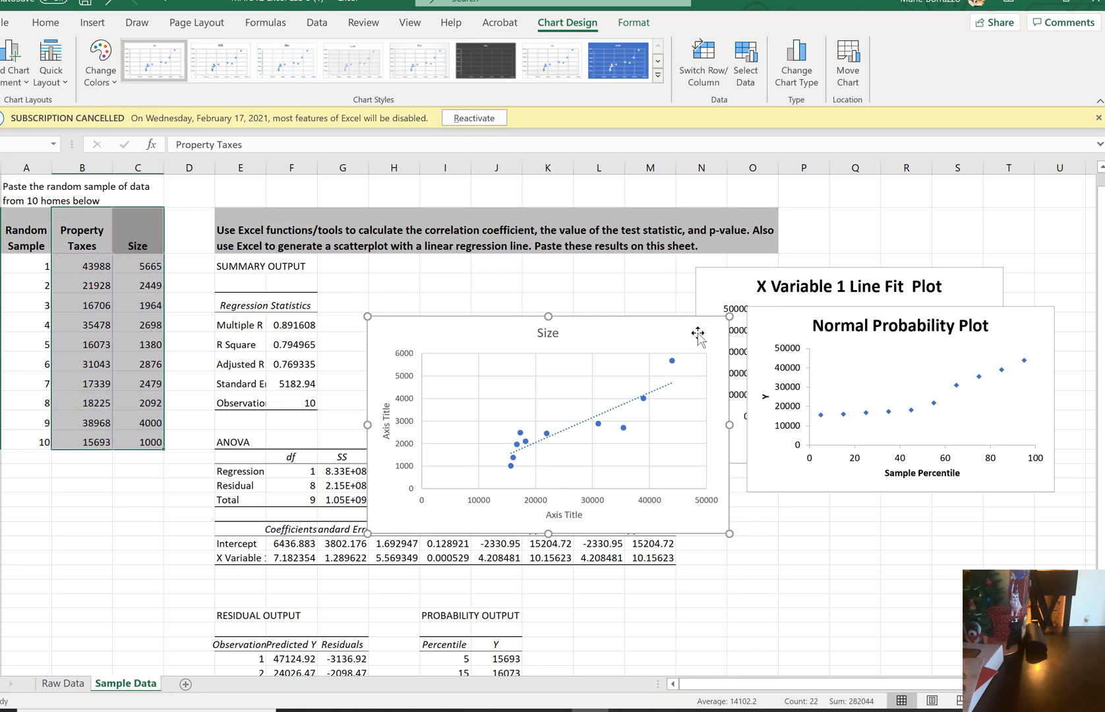
{"action": "left_click", "coordinate": [189, 271]}
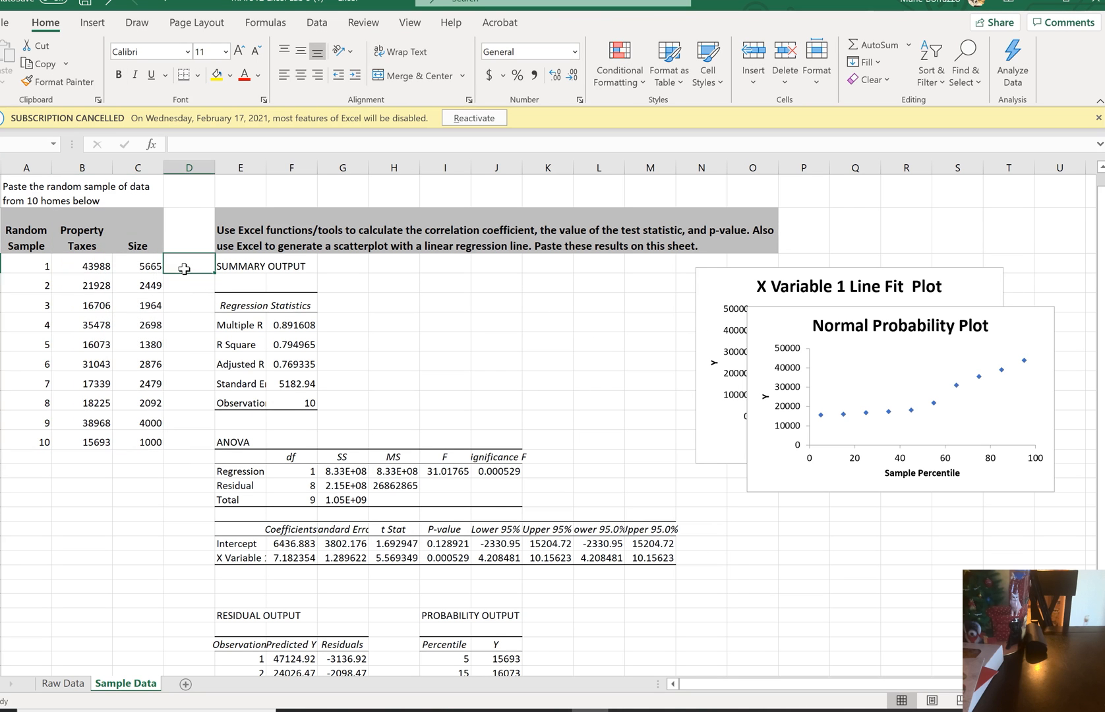
Step: Copy the sample's Property Taxes column with its header, B3:B13, to the range starting at C17
{"action": "left_click", "coordinate": [90, 240]}
{"action": "left_click_drag", "start_coordinate": [90, 241], "coordinate": [104, 452]}
{"action": "key", "text": "ctrl+c"}
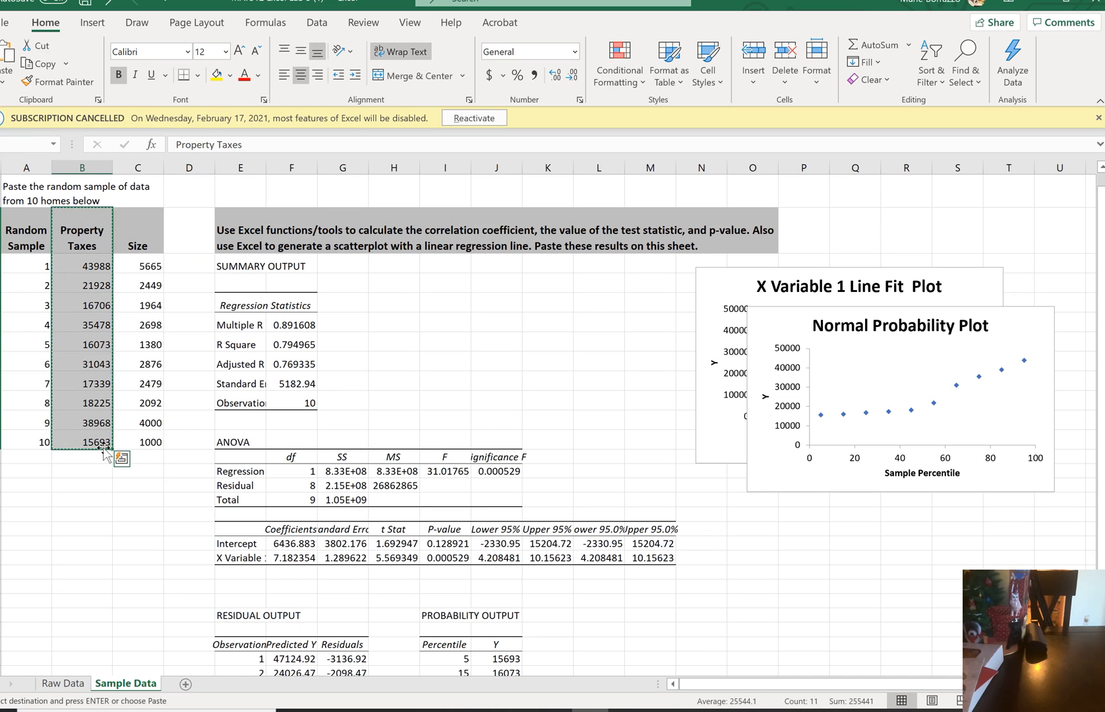
{"action": "left_click", "coordinate": [127, 499]}
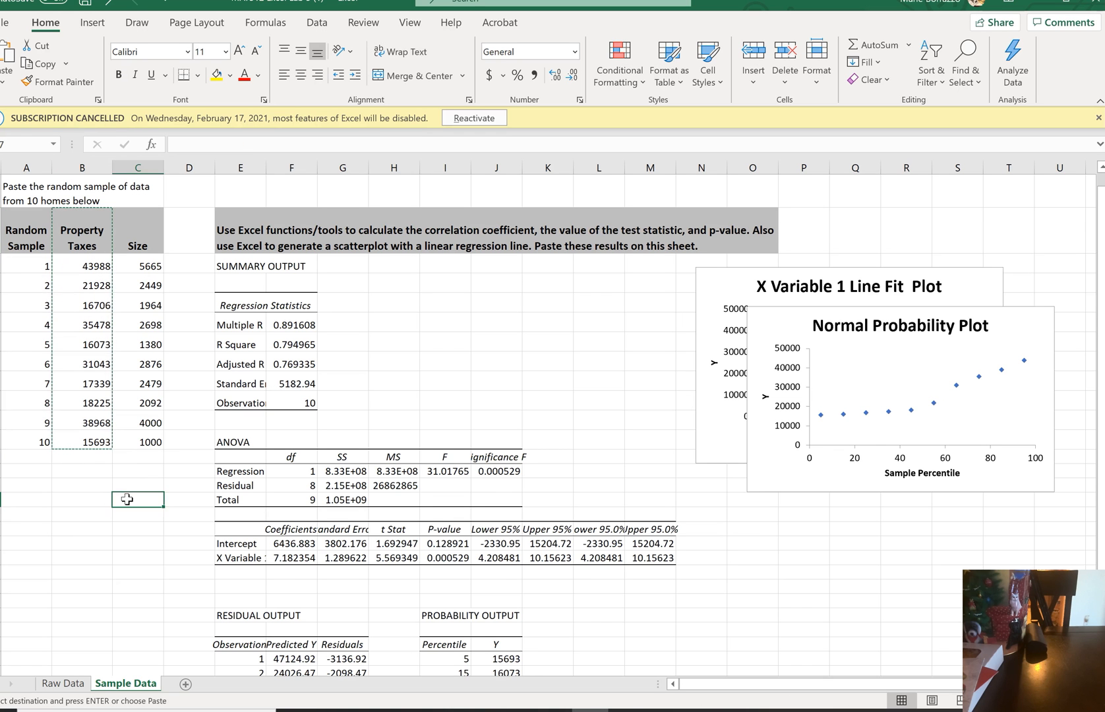
{"action": "key", "text": "ctrl+v"}
Step: Copy the sample's Size column with its header, C3:C13, to the range starting at B17
{"action": "left_click_drag", "start_coordinate": [138, 239], "coordinate": [147, 442]}
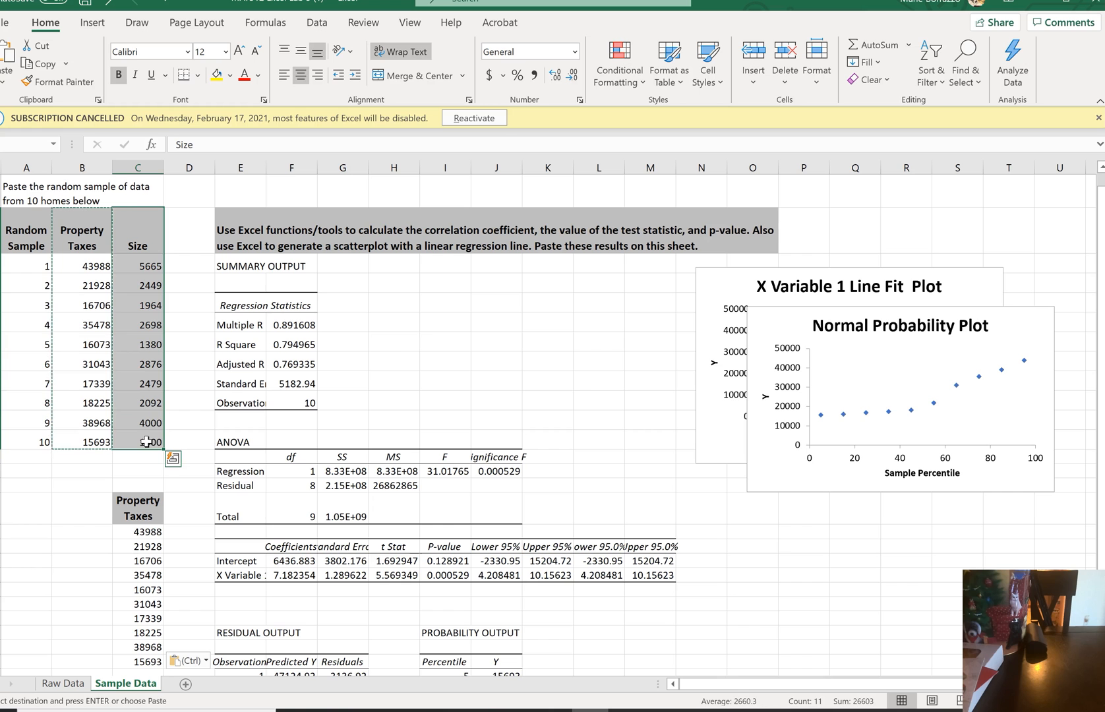
{"action": "key", "text": "ctrl+c"}
{"action": "scroll", "coordinate": [91, 482], "scroll_direction": "up", "scroll_amount": 1}
{"action": "scroll", "coordinate": [91, 483], "scroll_direction": "down", "scroll_amount": 1}
{"action": "left_click", "coordinate": [82, 506]}
{"action": "key", "text": "ctrl+v"}
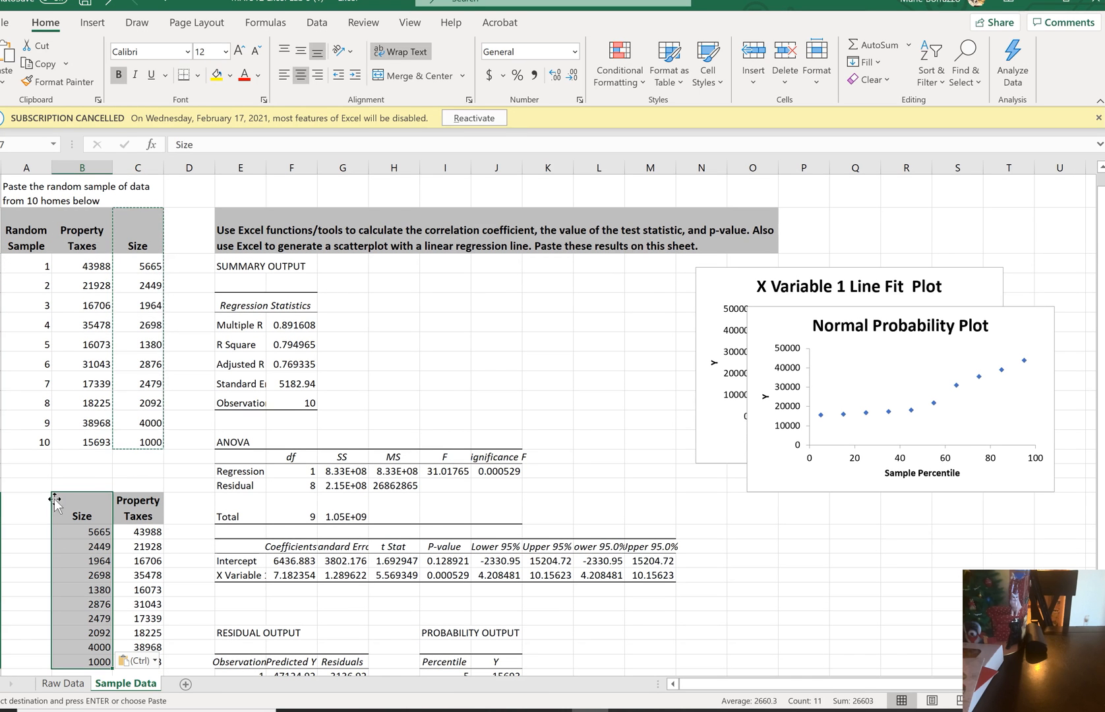
Step: Insert a markers-only scatter chart of the rearranged Size and Property Taxes columns, B17:C27, including their headers
{"action": "left_click", "coordinate": [96, 485]}
{"action": "left_click_drag", "start_coordinate": [82, 511], "coordinate": [135, 584]}
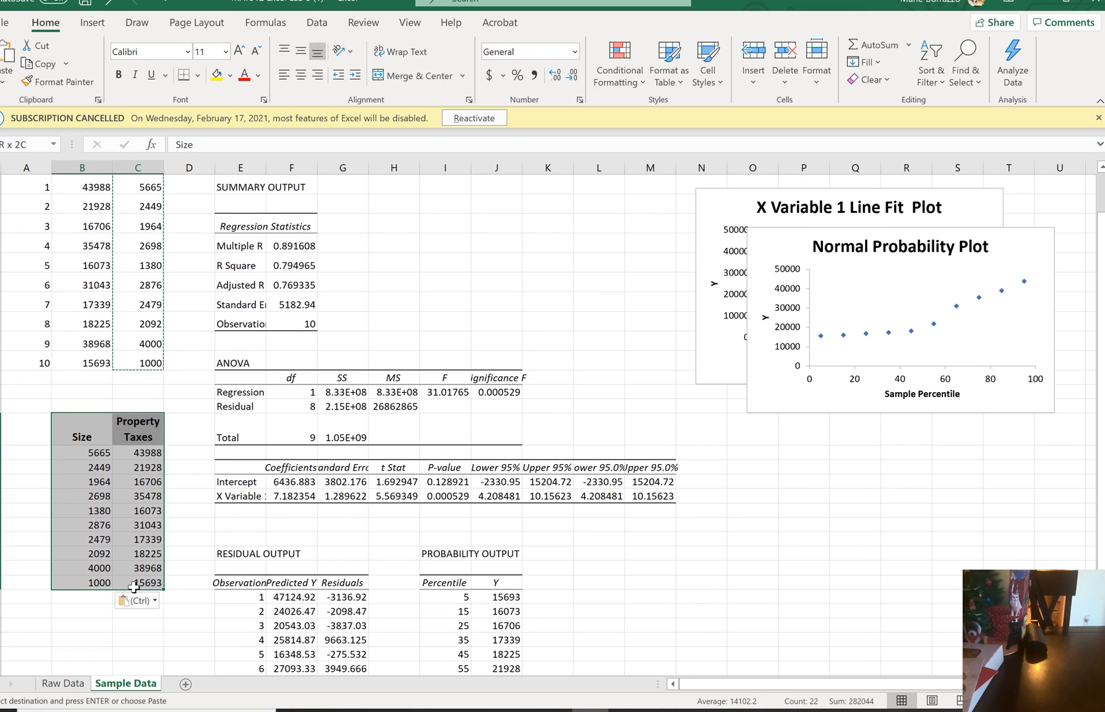
{"action": "key", "text": "ctrl+c"}
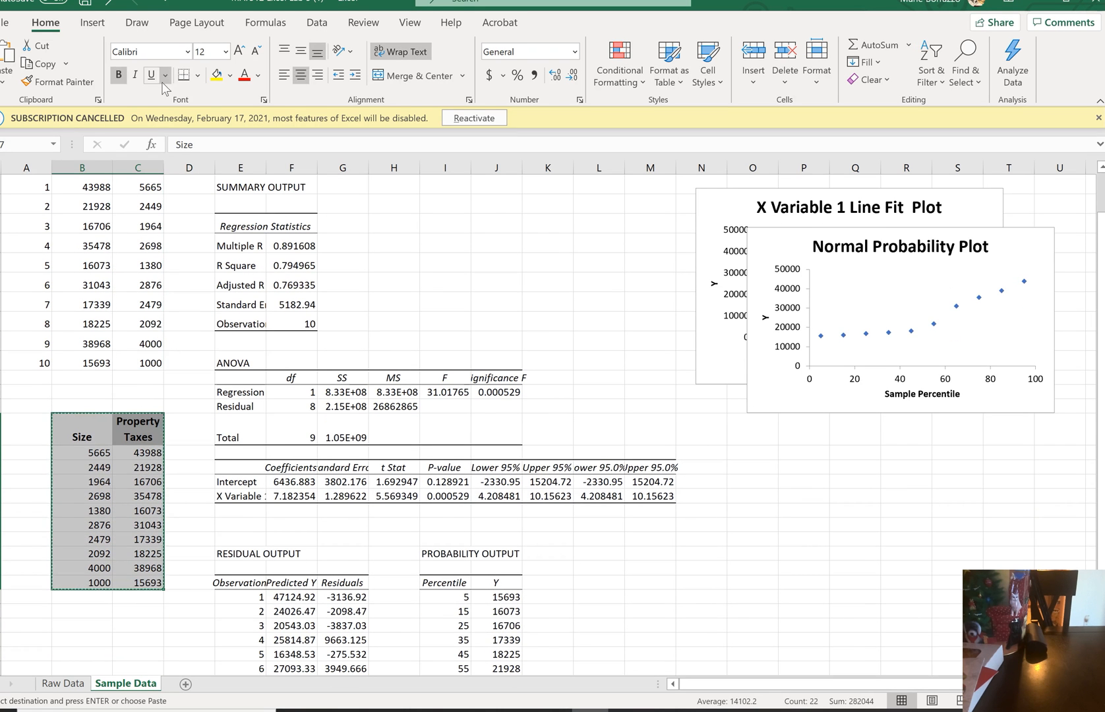
{"action": "left_click", "coordinate": [92, 22]}
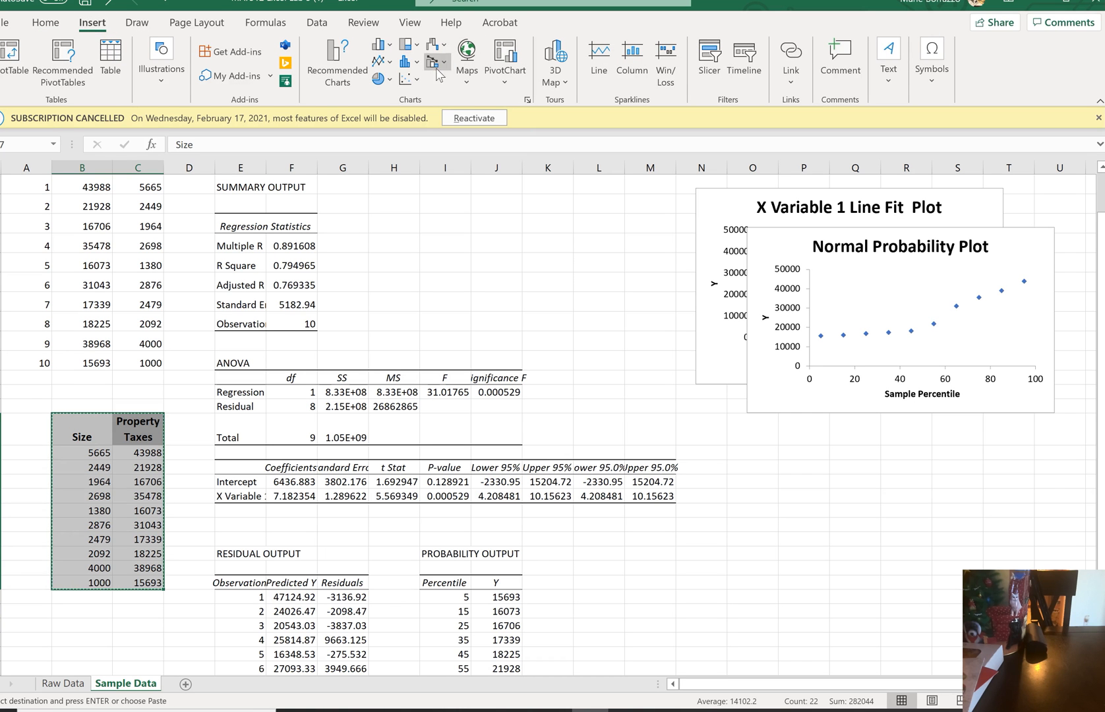
{"action": "left_click", "coordinate": [405, 79]}
{"action": "left_click", "coordinate": [417, 128]}
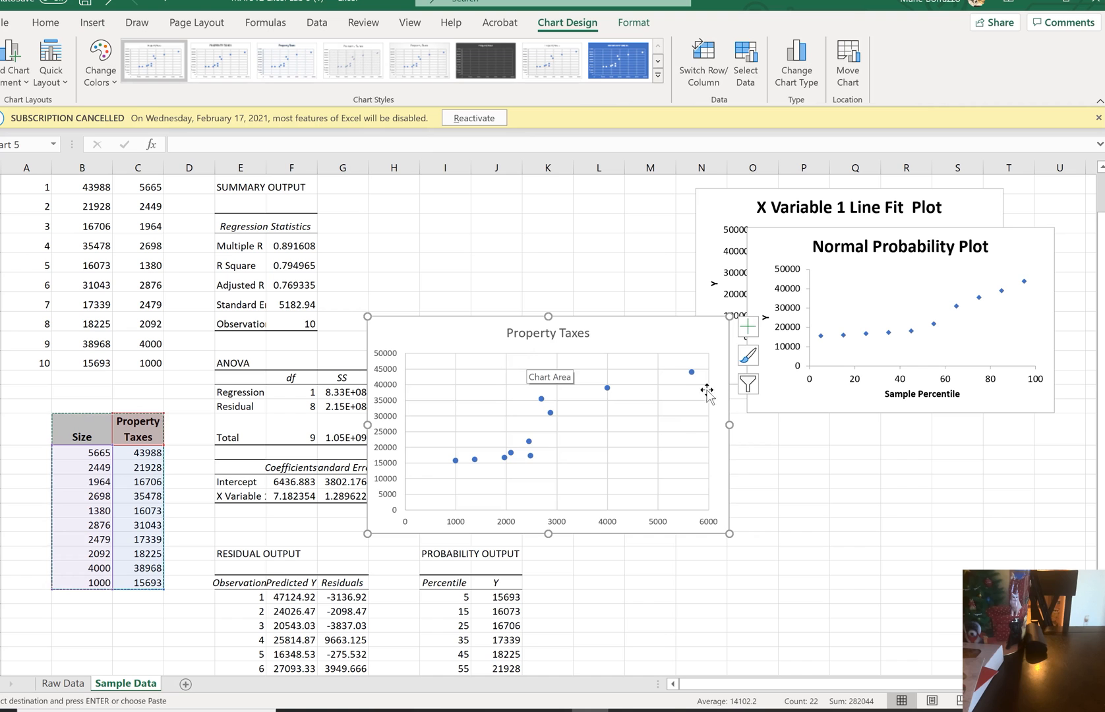
Step: Add a linear trendline and axis titles to the Property Taxes scatter chart, leaving the legend and data labels off
{"action": "left_click", "coordinate": [749, 328]}
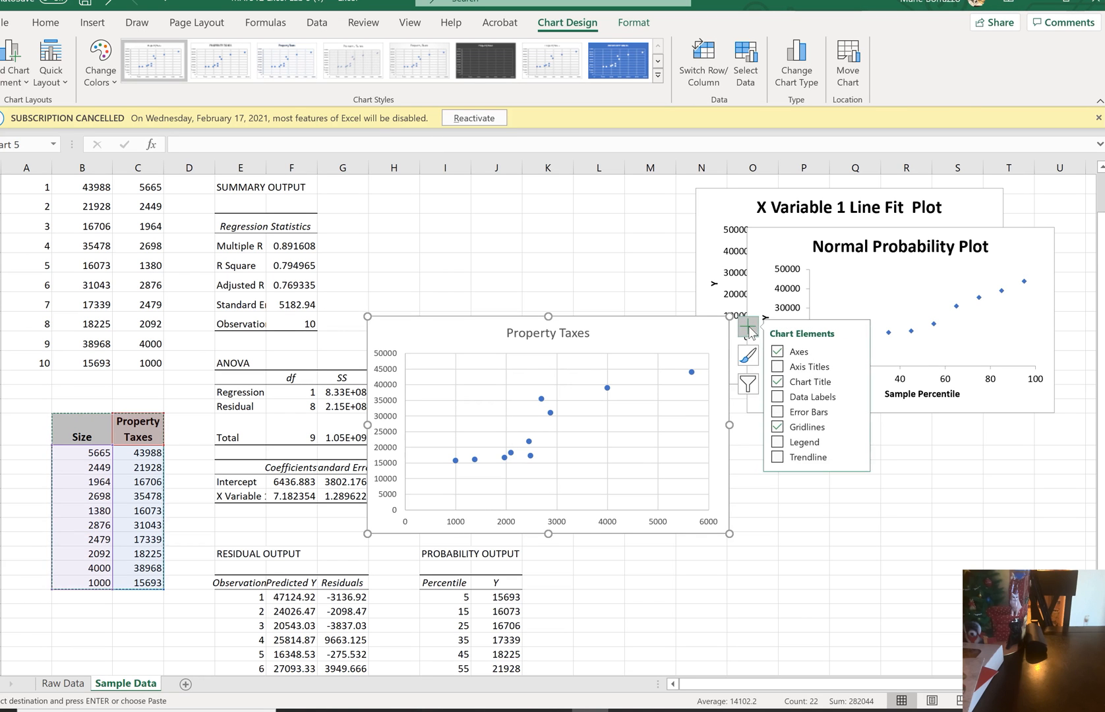
{"action": "left_click", "coordinate": [777, 457]}
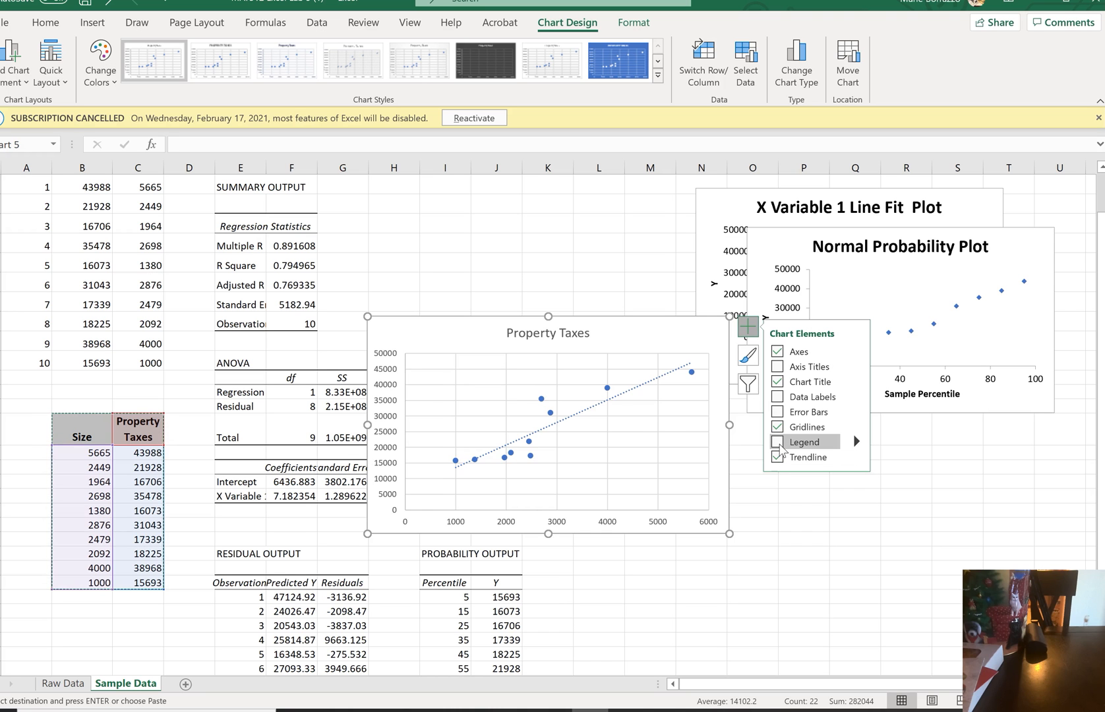
{"action": "left_click", "coordinate": [778, 443]}
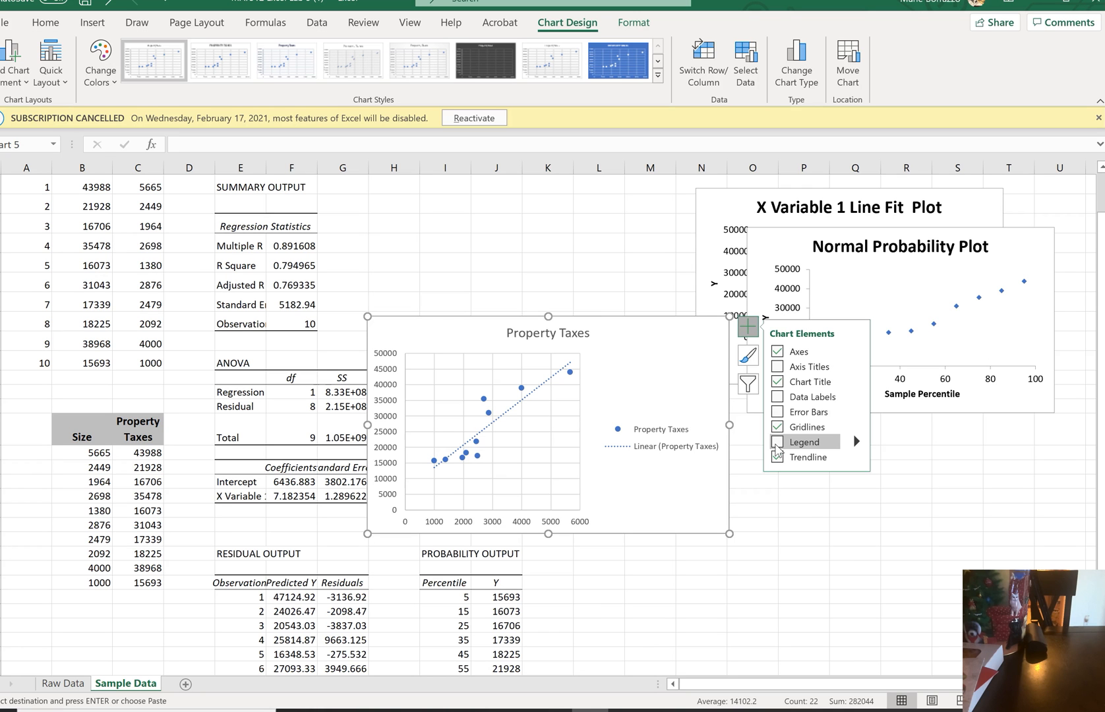
{"action": "left_click", "coordinate": [780, 396]}
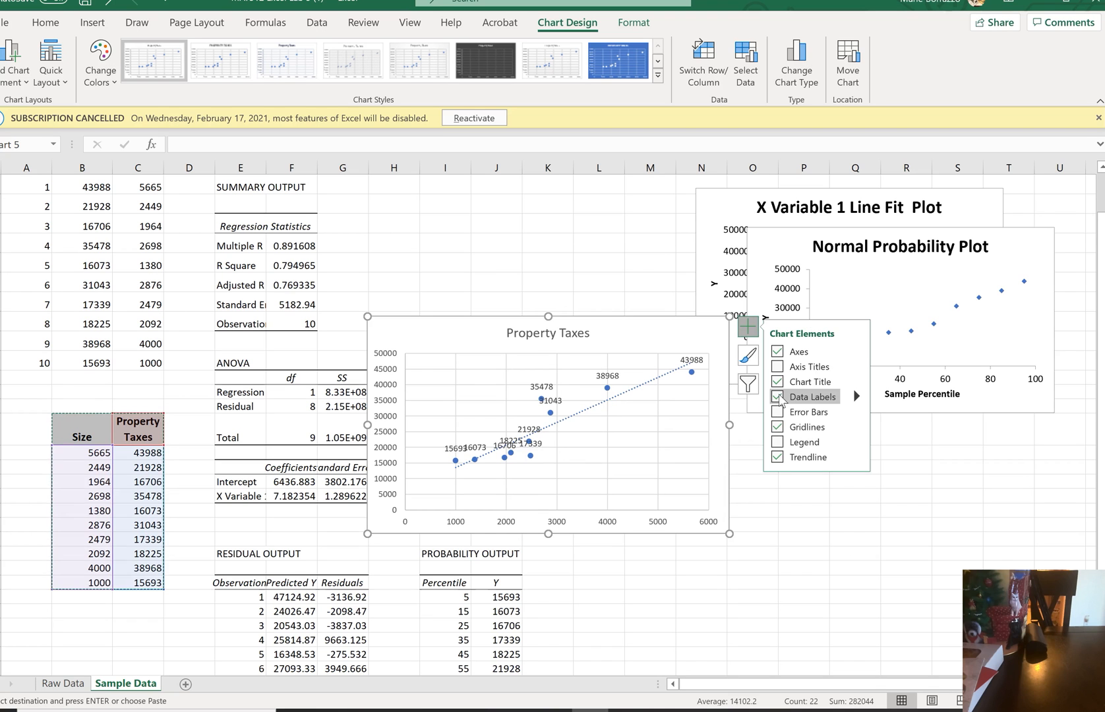
{"action": "left_click", "coordinate": [779, 396]}
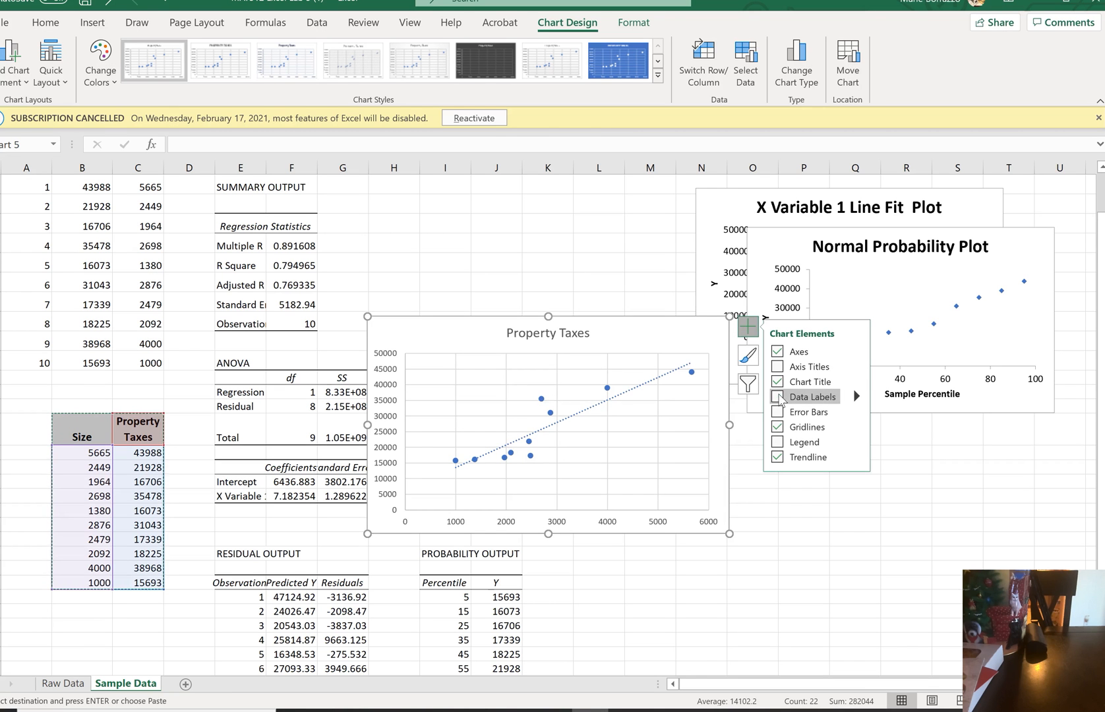
{"action": "left_click", "coordinate": [778, 367]}
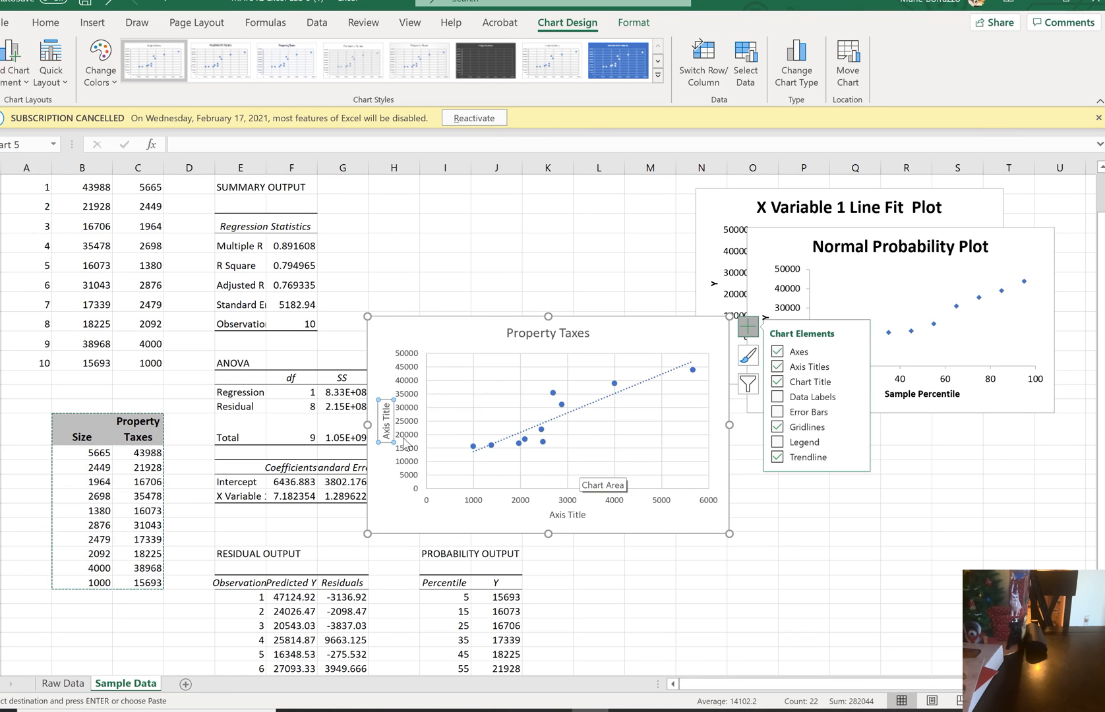
Step: Replace the scatter chart's vertical axis title text with Size
{"action": "left_click", "coordinate": [385, 421]}
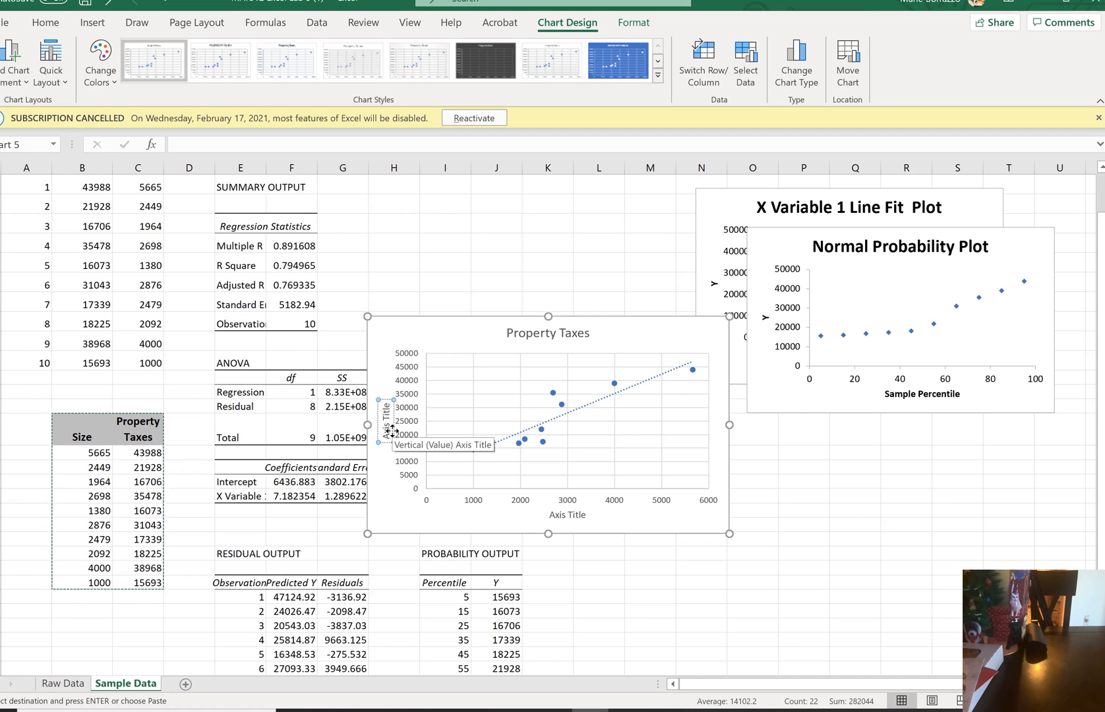
{"action": "key", "text": "BackSpace"}
{"action": "key", "text": "BackSpace"}
{"action": "key", "text": "BackSpace"}
{"action": "key", "text": "BackSpace"}
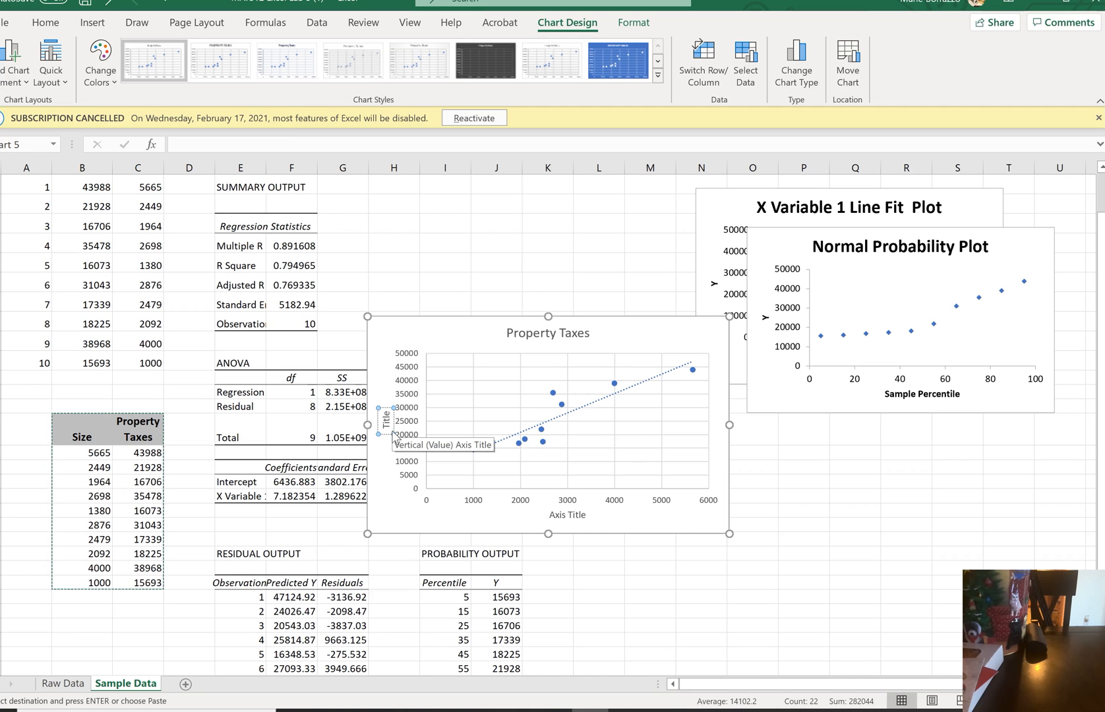
{"action": "type", "text": "Size"}
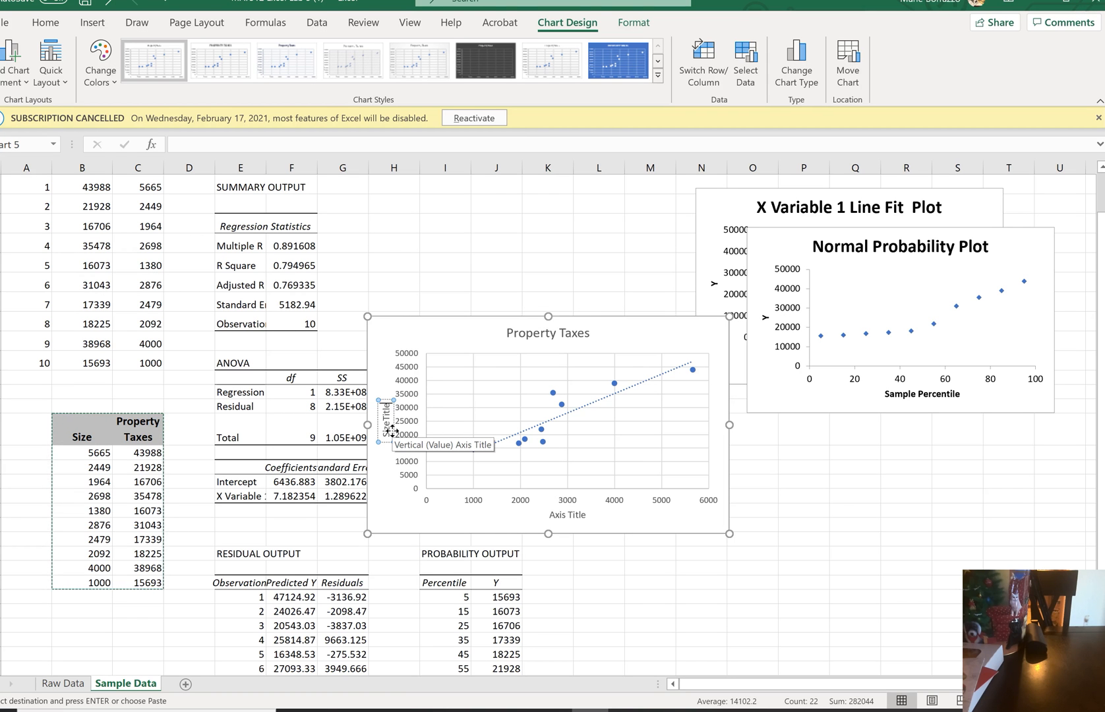
{"action": "key", "text": "BackSpace"}
{"action": "key", "text": "BackSpace"}
{"action": "key", "text": "BackSpace"}
{"action": "key", "text": "BackSpace"}
{"action": "key", "text": "BackSpace"}
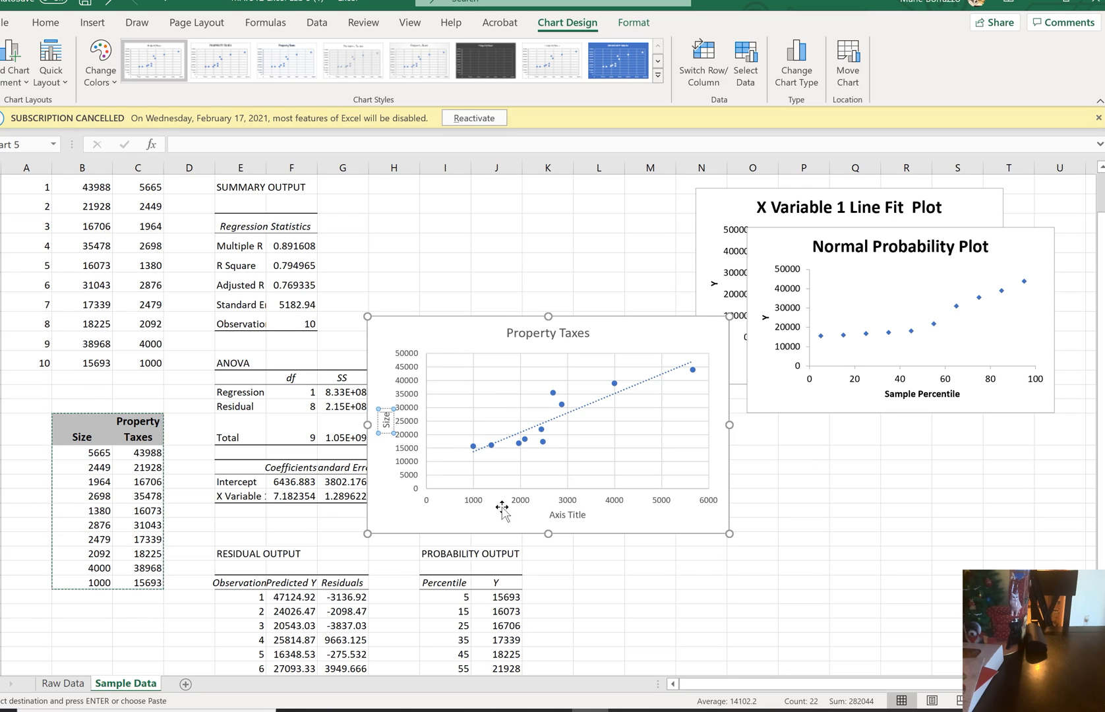
Step: Change the scatter chart's vertical axis title to Property Taxes
{"action": "left_click", "coordinate": [565, 515]}
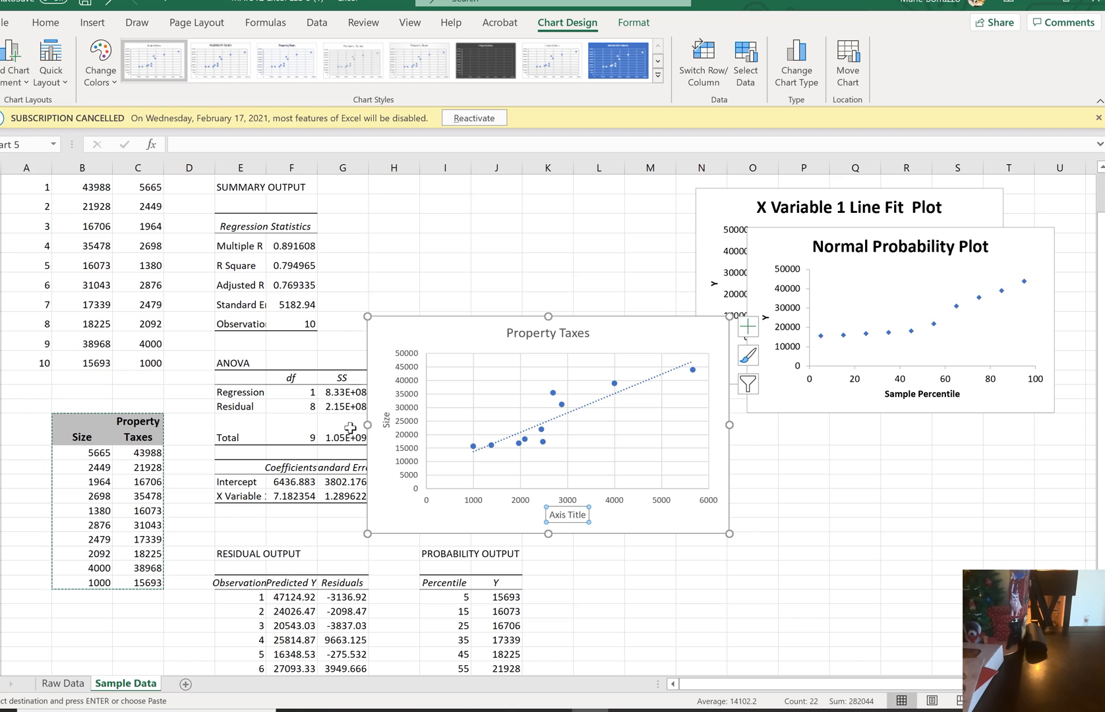
{"action": "left_click", "coordinate": [387, 420]}
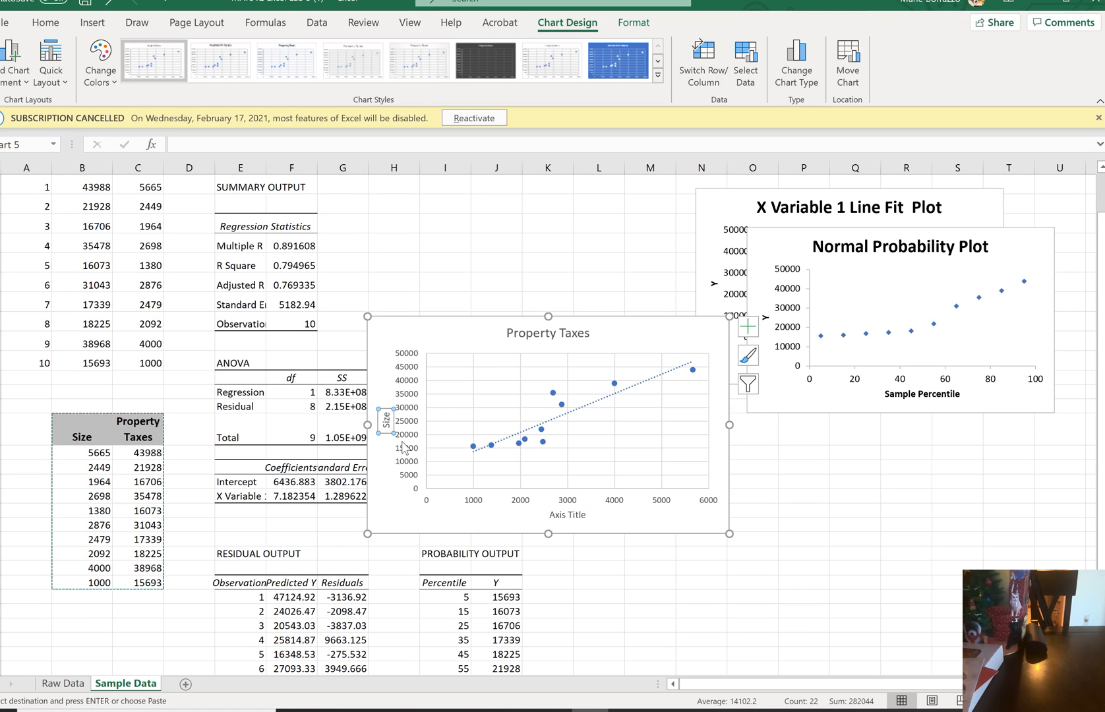
{"action": "left_click", "coordinate": [388, 420]}
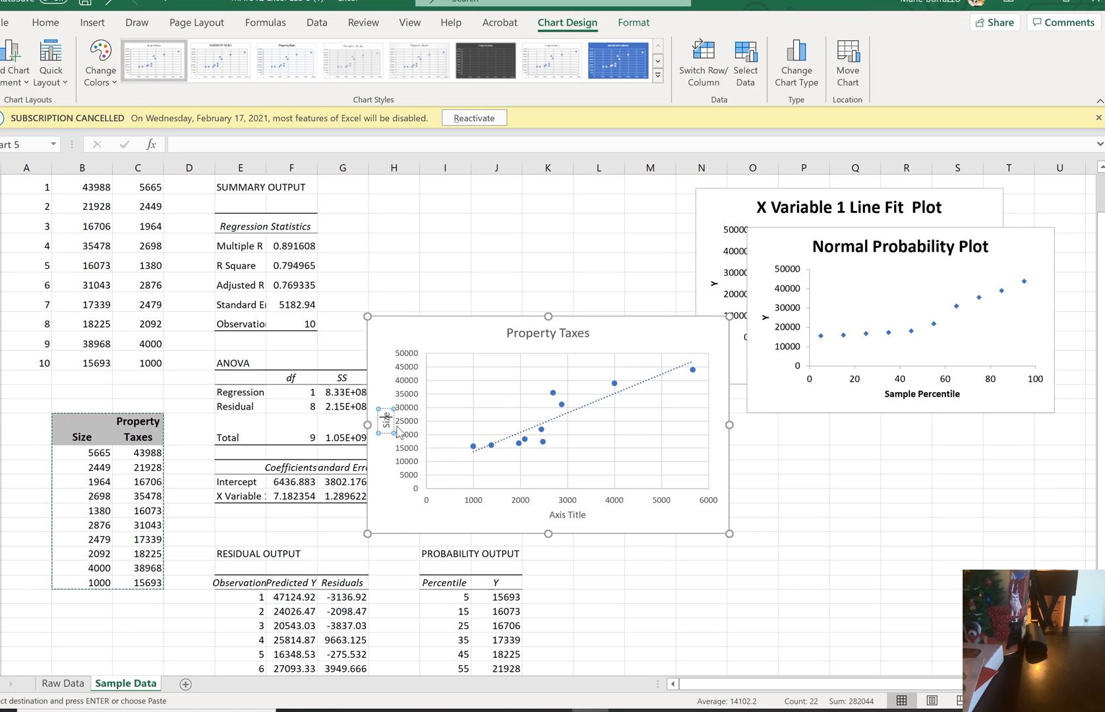
{"action": "key", "text": "BackSpace"}
{"action": "key", "text": "BackSpace"}
{"action": "key", "text": "BackSpace"}
{"action": "key", "text": "BackSpace"}
{"action": "type", "text": "Property"}
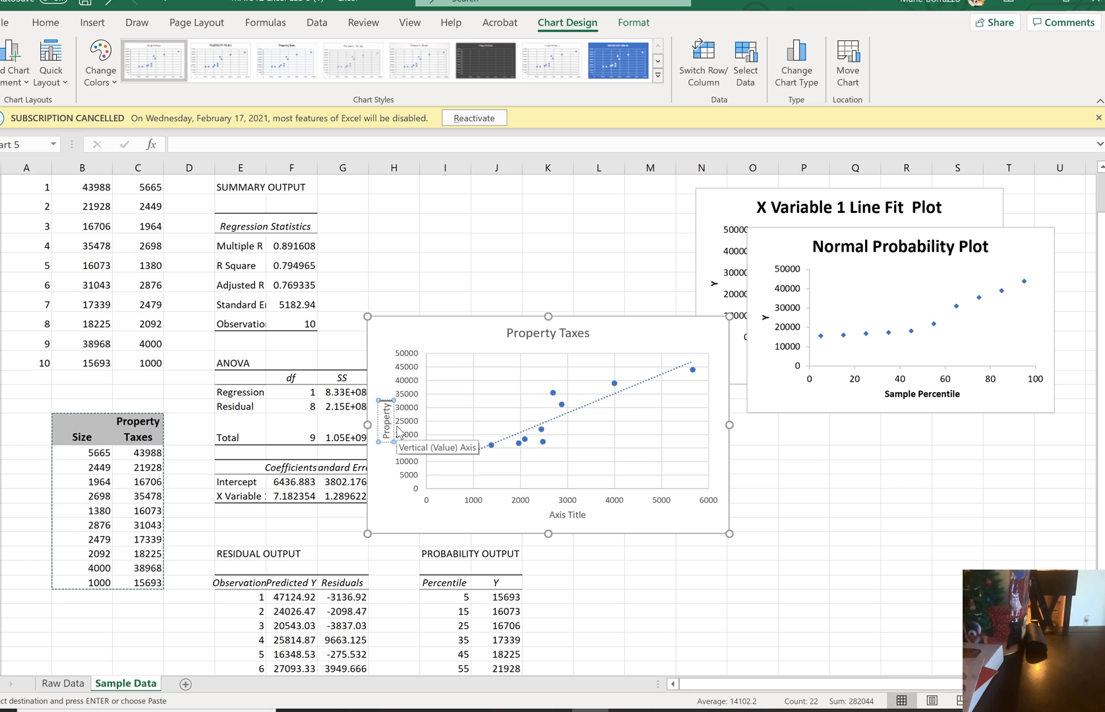
{"action": "type", "text": " Taxes"}
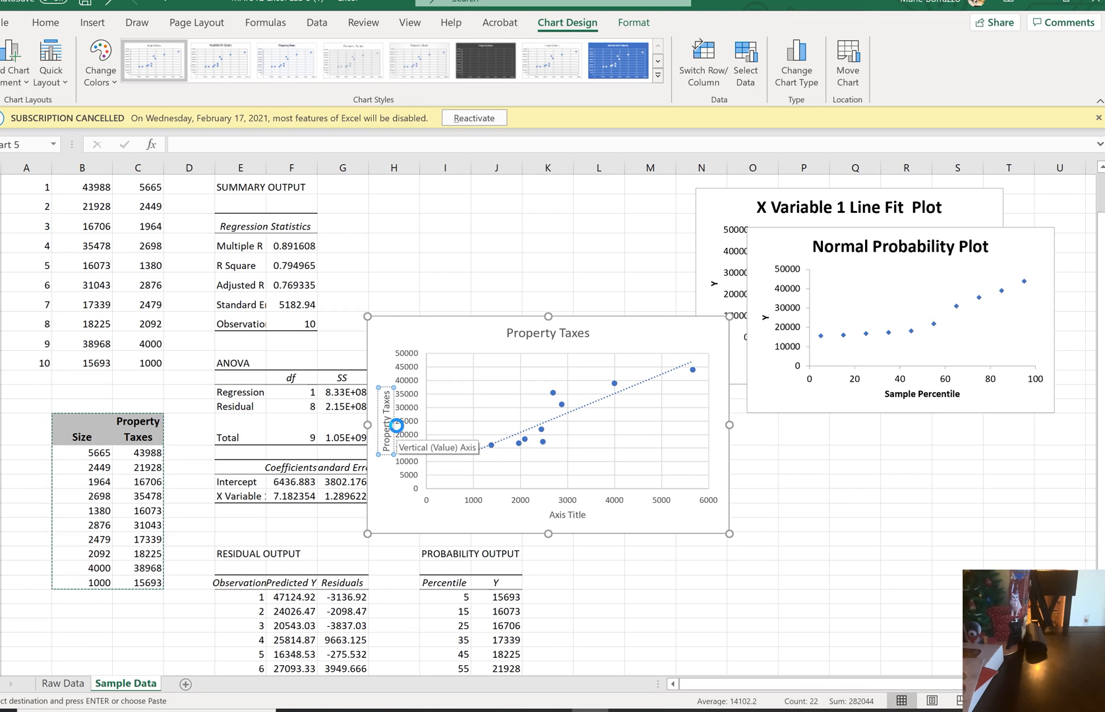
{"action": "key", "text": "ctrl+v"}
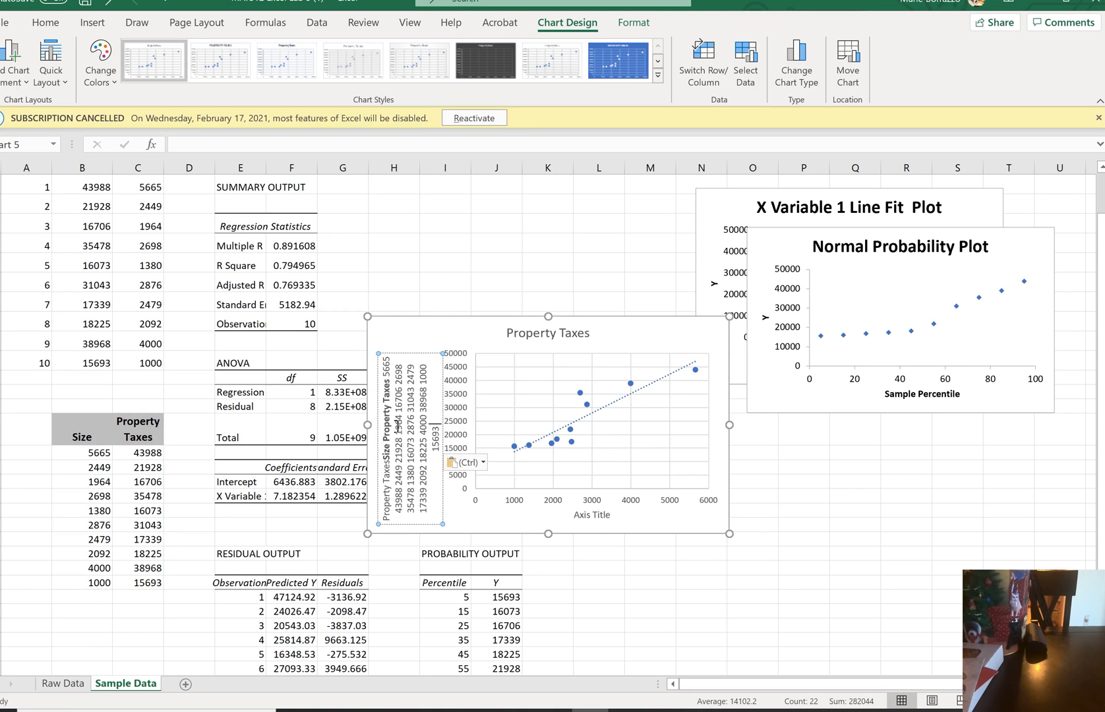
{"action": "key", "text": "BackSpace"}
{"action": "key", "text": "BackSpace"}
{"action": "key", "text": "BackSpace"}
{"action": "key", "text": "BackSpace"}
{"action": "key", "text": "BackSpace"}
{"action": "key", "text": "BackSpace"}
{"action": "key", "text": "BackSpace"}
{"action": "key", "text": "BackSpace"}
{"action": "key", "text": "BackSpace"}
{"action": "key", "text": "BackSpace"}
{"action": "key", "text": "BackSpace"}
{"action": "key", "text": "BackSpace"}
{"action": "key", "text": "BackSpace"}
{"action": "key", "text": "BackSpace"}
{"action": "key", "text": "BackSpace"}
{"action": "key", "text": "BackSpace"}
{"action": "key", "text": "BackSpace"}
{"action": "key", "text": "BackSpace"}
{"action": "key", "text": "BackSpace"}
{"action": "key", "text": "BackSpace"}
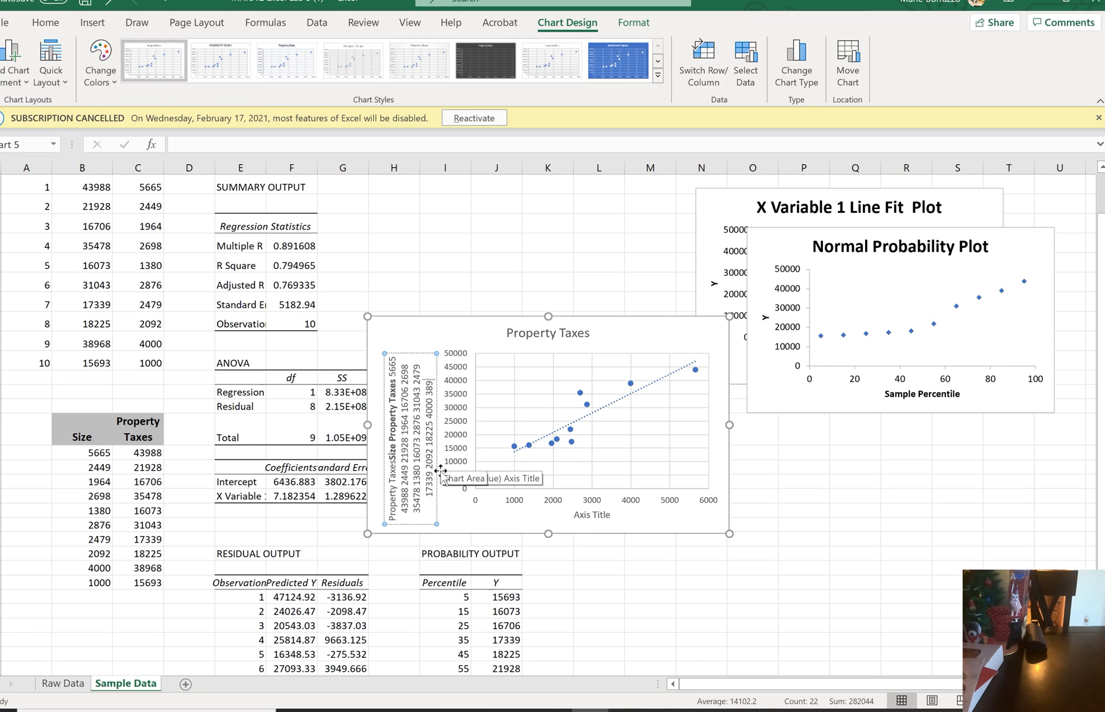
{"action": "key", "text": "BackSpace"}
{"action": "key", "text": "BackSpace"}
{"action": "key", "text": "BackSpace"}
{"action": "key", "text": "BackSpace"}
{"action": "key", "text": "BackSpace"}
{"action": "key", "text": "BackSpace"}
{"action": "key", "text": "BackSpace"}
{"action": "key", "text": "BackSpace"}
{"action": "key", "text": "BackSpace"}
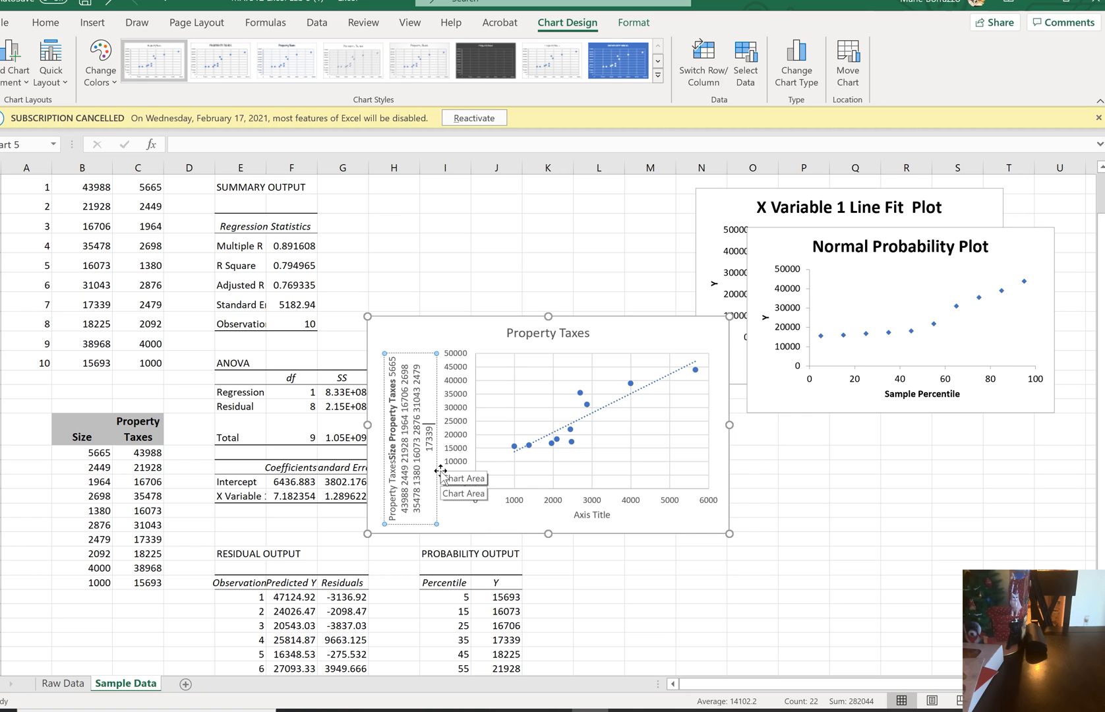
{"action": "key", "text": "BackSpace"}
{"action": "key", "text": "BackSpace"}
{"action": "key", "text": "BackSpace"}
{"action": "key", "text": "BackSpace"}
{"action": "key", "text": "BackSpace"}
{"action": "key", "text": "BackSpace"}
{"action": "key", "text": "BackSpace"}
{"action": "key", "text": "BackSpace"}
{"action": "key", "text": "BackSpace"}
{"action": "key", "text": "BackSpace"}
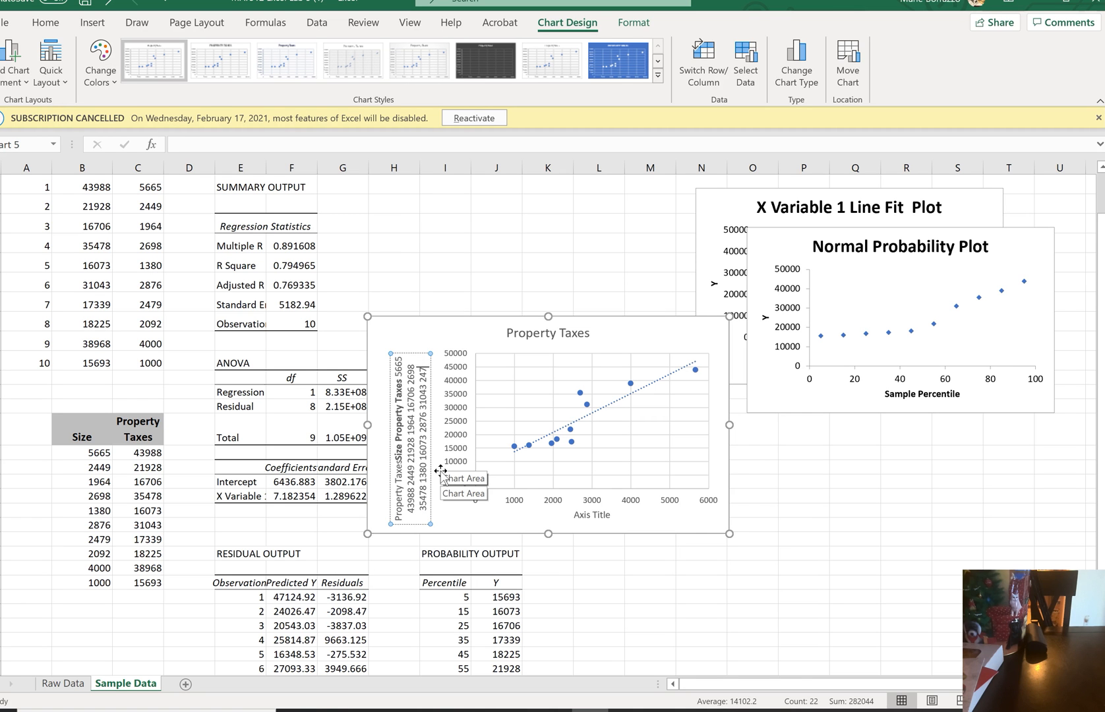
{"action": "key", "text": "BackSpace"}
{"action": "key", "text": "BackSpace"}
{"action": "key", "text": "BackSpace"}
{"action": "key", "text": "BackSpace"}
{"action": "key", "text": "BackSpace"}
{"action": "key", "text": "BackSpace"}
{"action": "key", "text": "BackSpace"}
{"action": "key", "text": "BackSpace"}
{"action": "key", "text": "BackSpace"}
{"action": "key", "text": "BackSpace"}
{"action": "key", "text": "BackSpace"}
{"action": "key", "text": "BackSpace"}
{"action": "key", "text": "BackSpace"}
{"action": "key", "text": "BackSpace"}
{"action": "key", "text": "BackSpace"}
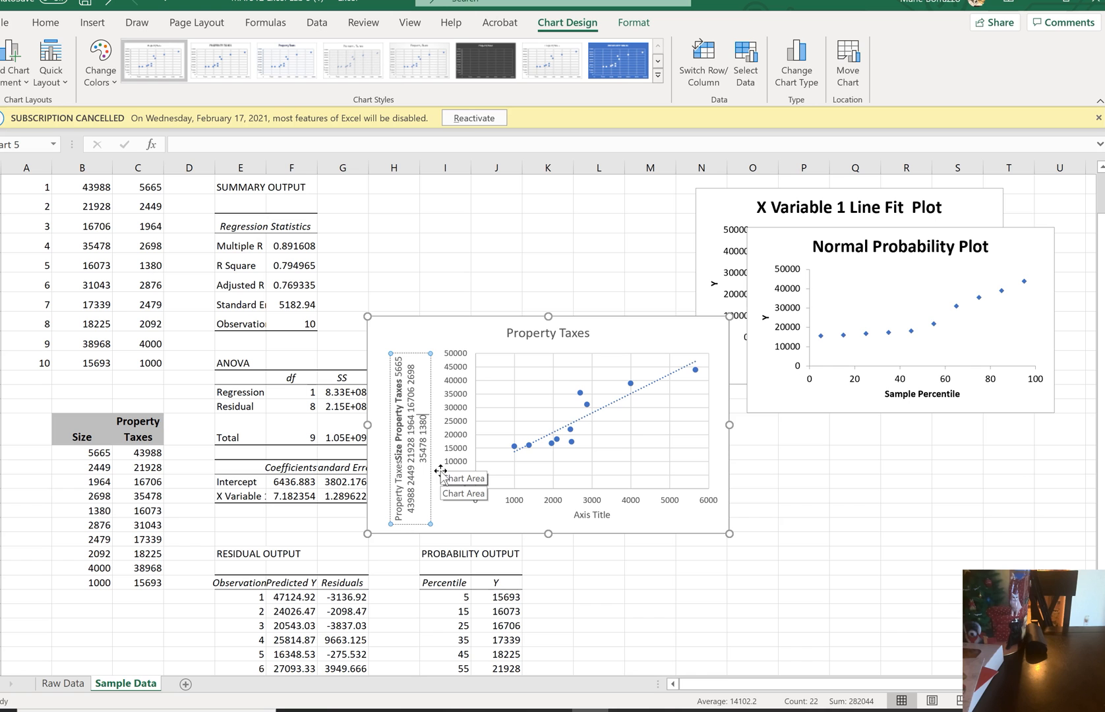
{"action": "key", "text": "BackSpace"}
{"action": "key", "text": "BackSpace"}
{"action": "key", "text": "BackSpace"}
{"action": "key", "text": "BackSpace"}
{"action": "key", "text": "BackSpace"}
{"action": "key", "text": "BackSpace"}
{"action": "key", "text": "BackSpace"}
{"action": "key", "text": "BackSpace"}
{"action": "key", "text": "BackSpace"}
{"action": "key", "text": "BackSpace"}
{"action": "key", "text": "BackSpace"}
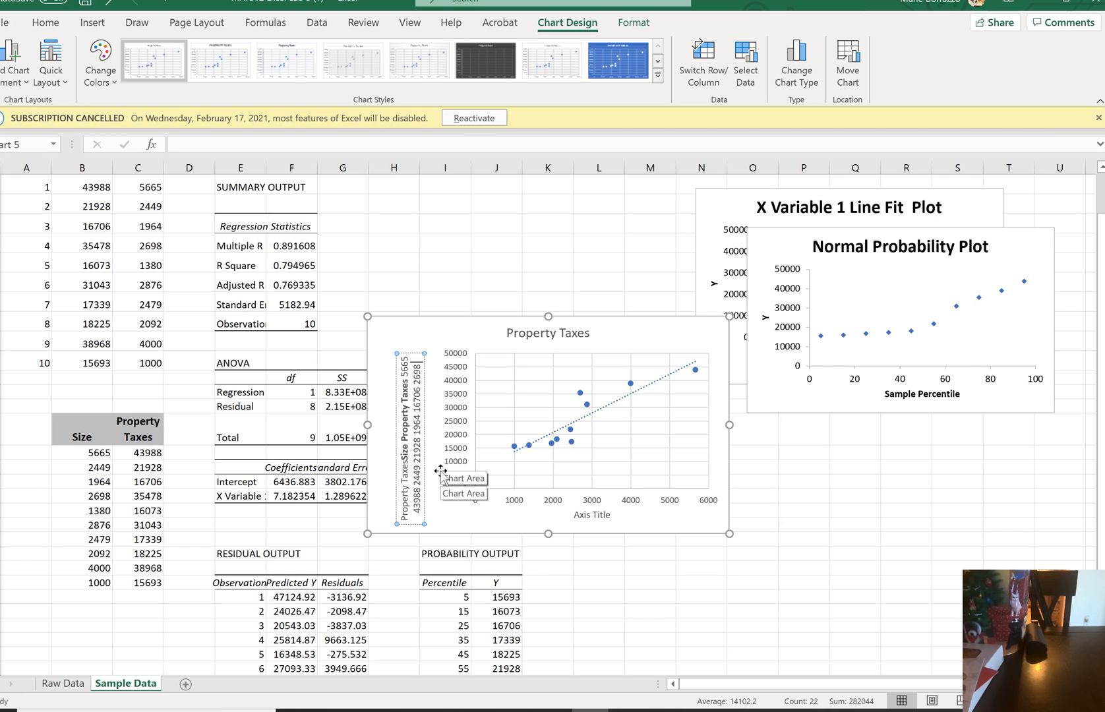
{"action": "key", "text": "BackSpace"}
{"action": "key", "text": "BackSpace"}
{"action": "key", "text": "BackSpace"}
{"action": "key", "text": "BackSpace"}
{"action": "key", "text": "BackSpace"}
{"action": "key", "text": "BackSpace"}
{"action": "key", "text": "BackSpace"}
{"action": "key", "text": "BackSpace"}
{"action": "key", "text": "BackSpace"}
{"action": "key", "text": "BackSpace"}
{"action": "key", "text": "BackSpace"}
{"action": "key", "text": "BackSpace"}
{"action": "key", "text": "BackSpace"}
{"action": "key", "text": "BackSpace"}
{"action": "key", "text": "BackSpace"}
{"action": "key", "text": "BackSpace"}
{"action": "key", "text": "BackSpace"}
{"action": "key", "text": "BackSpace"}
{"action": "key", "text": "BackSpace"}
{"action": "key", "text": "BackSpace"}
{"action": "key", "text": "BackSpace"}
{"action": "key", "text": "BackSpace"}
{"action": "key", "text": "BackSpace"}
{"action": "key", "text": "BackSpace"}
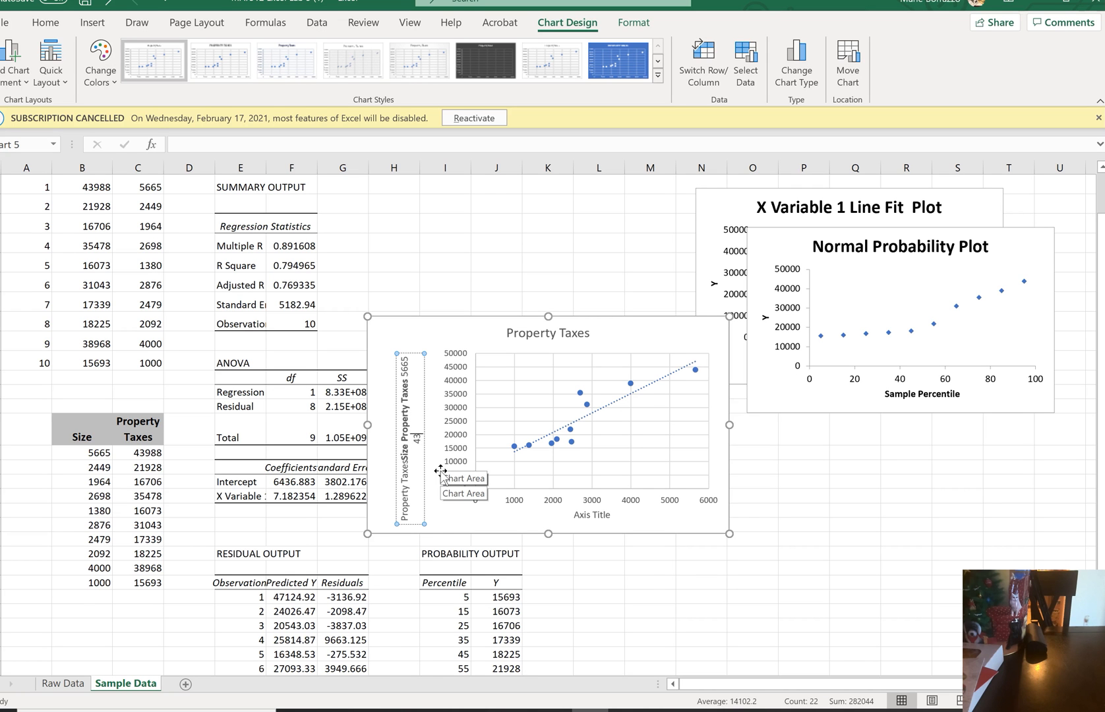
{"action": "key", "text": "BackSpace"}
{"action": "key", "text": "BackSpace"}
{"action": "key", "text": "BackSpace"}
{"action": "key", "text": "BackSpace"}
{"action": "key", "text": "BackSpace"}
{"action": "key", "text": "BackSpace"}
{"action": "key", "text": "BackSpace"}
{"action": "key", "text": "BackSpace"}
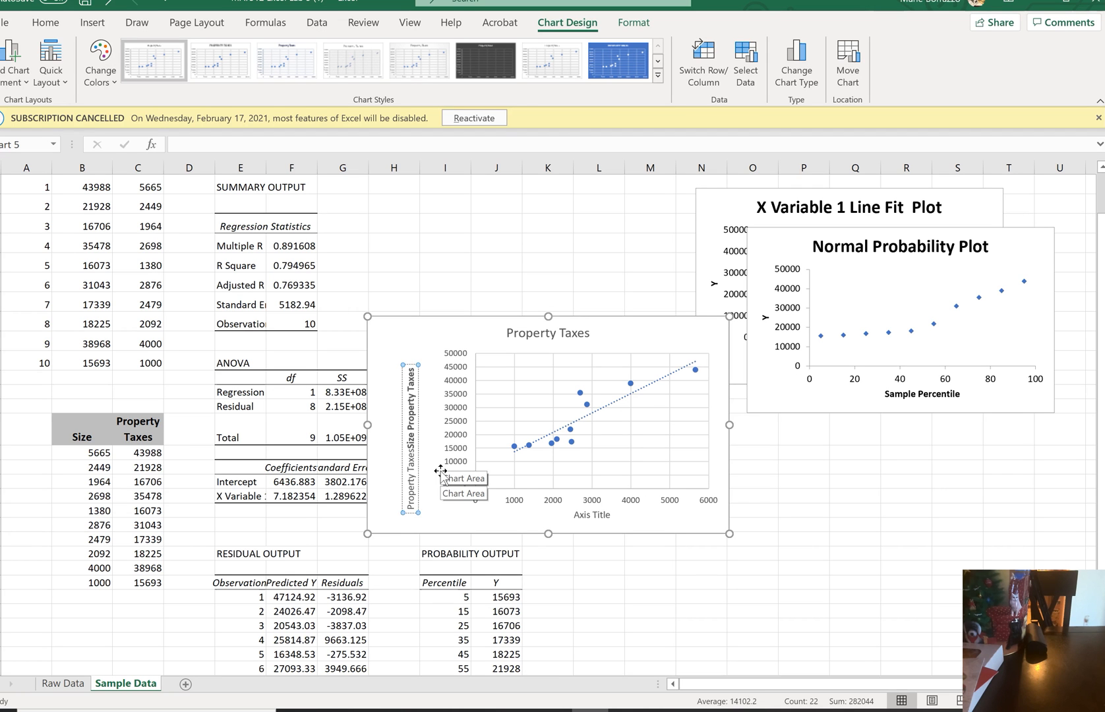
{"action": "key", "text": "BackSpace"}
{"action": "key", "text": "BackSpace"}
{"action": "key", "text": "BackSpace"}
{"action": "key", "text": "BackSpace"}
{"action": "key", "text": "BackSpace"}
{"action": "key", "text": "BackSpace"}
{"action": "key", "text": "BackSpace"}
{"action": "key", "text": "BackSpace"}
{"action": "key", "text": "BackSpace"}
{"action": "key", "text": "BackSpace"}
{"action": "key", "text": "BackSpace"}
{"action": "key", "text": "BackSpace"}
{"action": "key", "text": "BackSpace"}
{"action": "key", "text": "BackSpace"}
{"action": "key", "text": "BackSpace"}
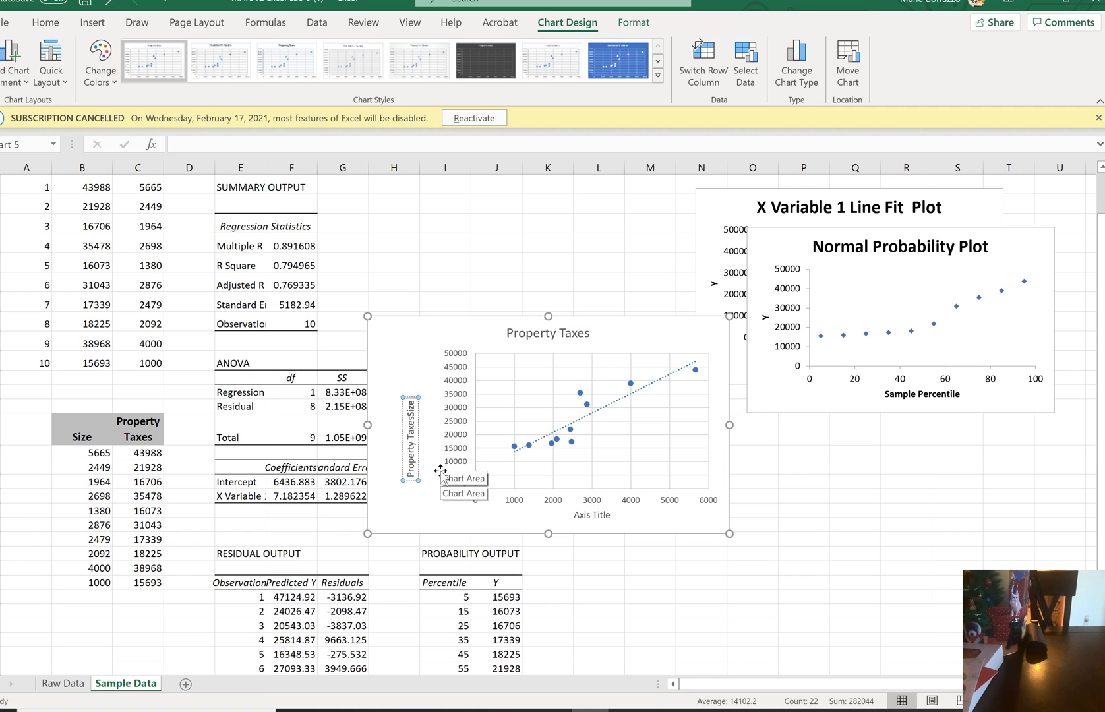
{"action": "left_click", "coordinate": [440, 471]}
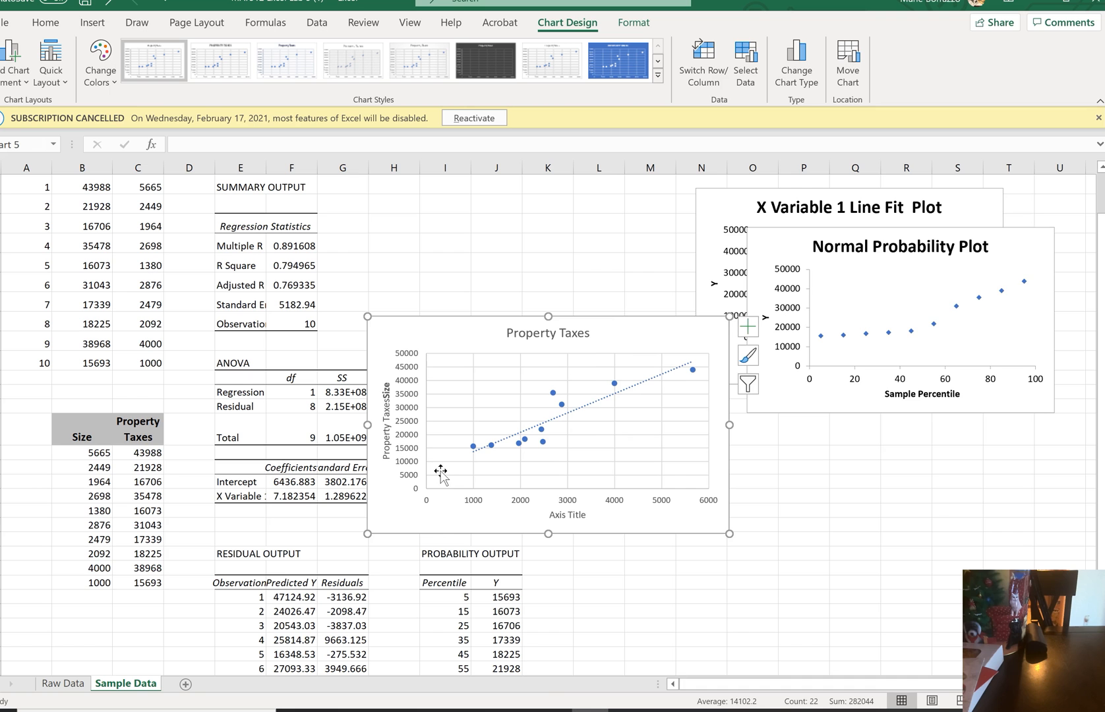
{"action": "double_click", "coordinate": [418, 461]}
{"action": "left_click", "coordinate": [386, 399]}
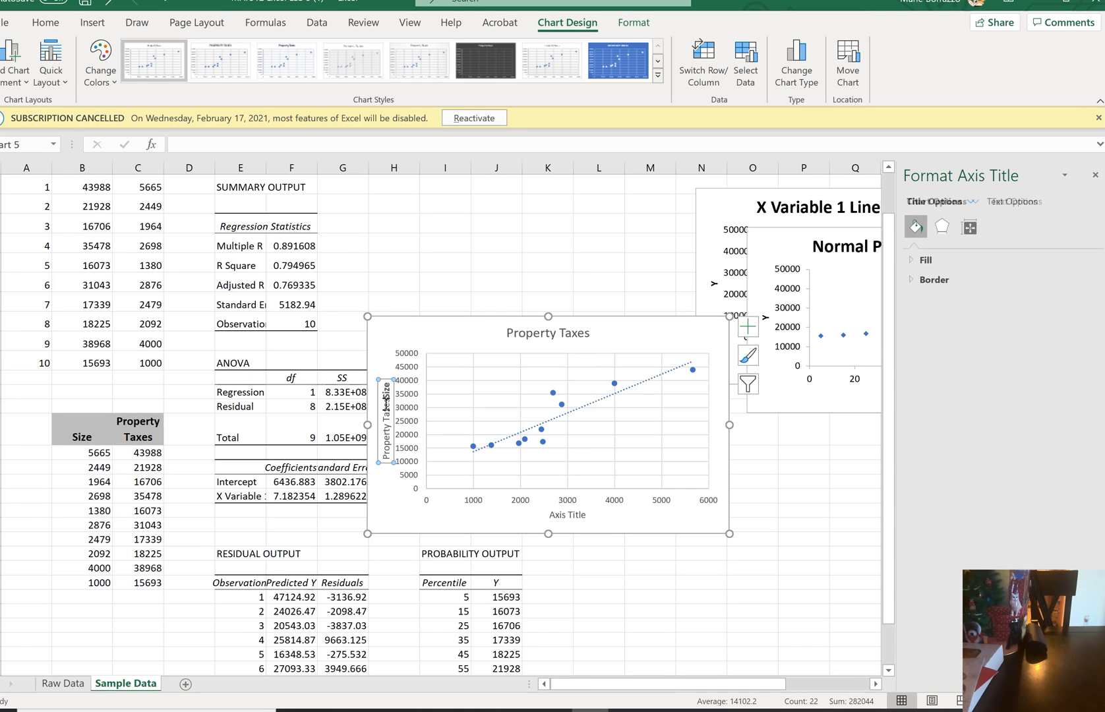
{"action": "left_click", "coordinate": [386, 399]}
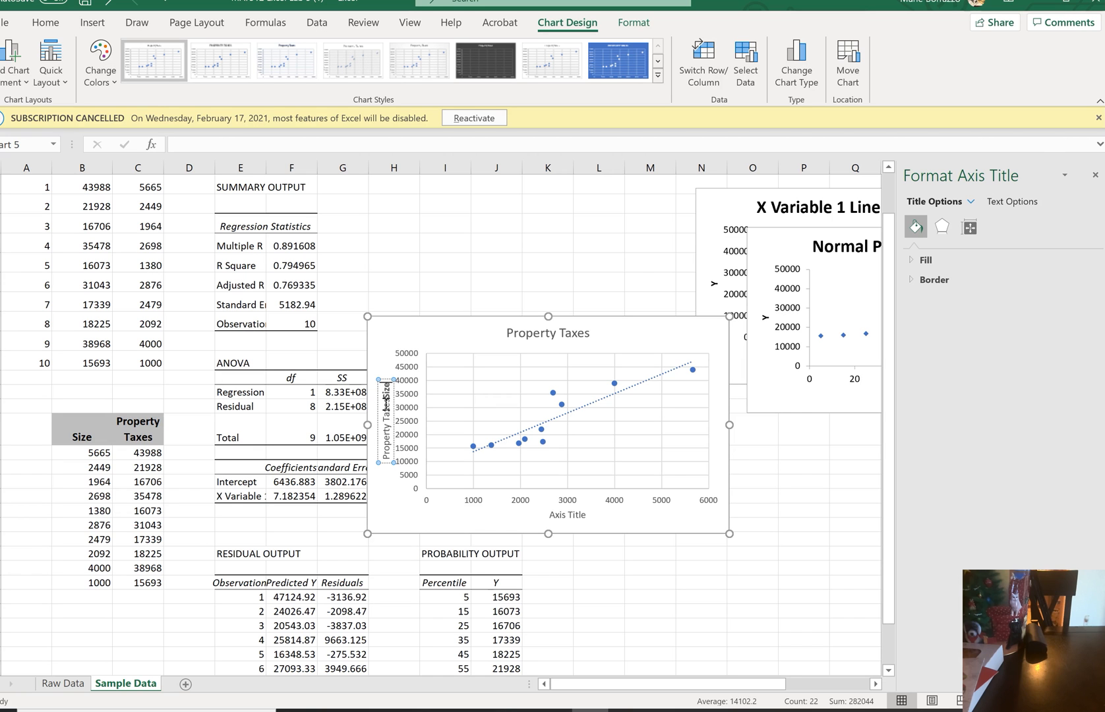
{"action": "key", "text": "BackSpace"}
{"action": "key", "text": "BackSpace"}
{"action": "key", "text": "BackSpace"}
{"action": "key", "text": "BackSpace"}
Step: Change the scatter chart's horizontal axis title to Size and move the chart up beside the regression statistics
{"action": "left_click", "coordinate": [571, 515]}
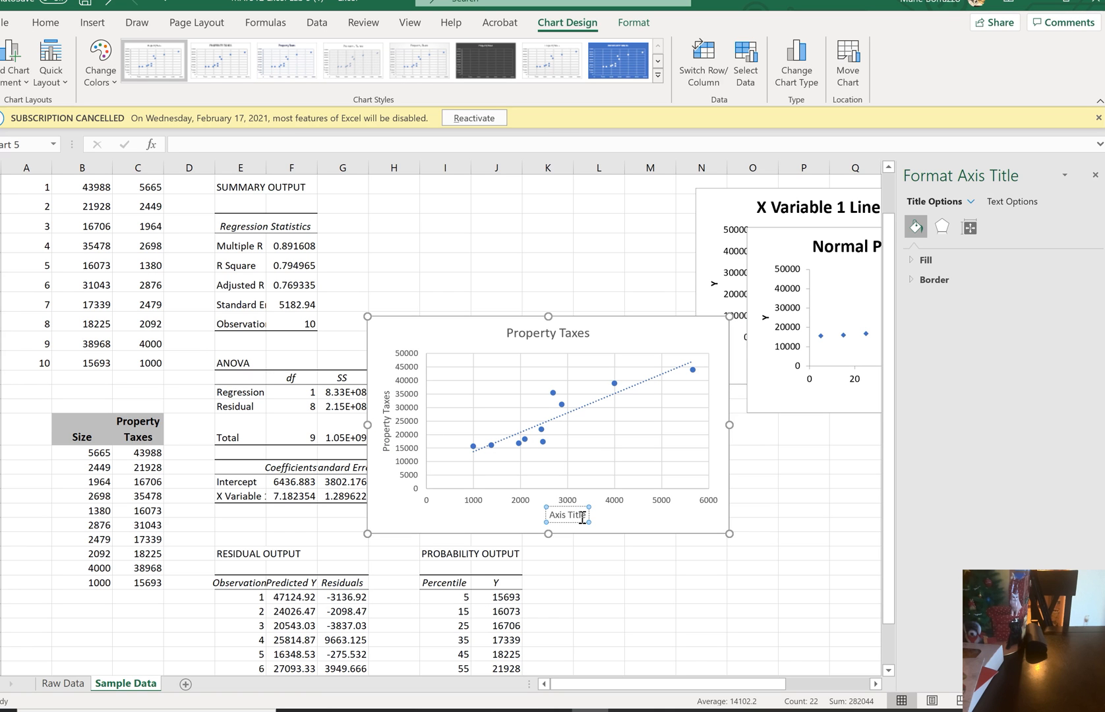
{"action": "key", "text": "BackSpace"}
{"action": "key", "text": "BackSpace"}
{"action": "key", "text": "BackSpace"}
{"action": "key", "text": "BackSpace"}
{"action": "key", "text": "BackSpace"}
{"action": "key", "text": "BackSpace"}
{"action": "key", "text": "BackSpace"}
{"action": "key", "text": "BackSpace"}
{"action": "key", "text": "BackSpace"}
{"action": "key", "text": "BackSpace"}
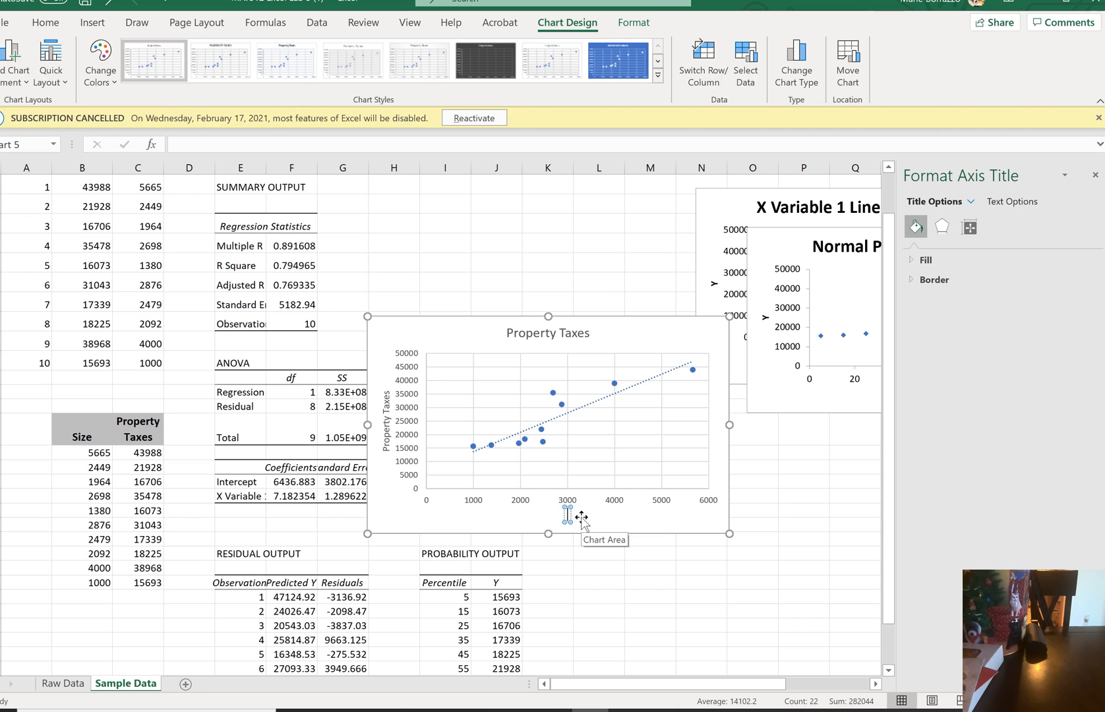
{"action": "type", "text": "Size"}
{"action": "left_click", "coordinate": [613, 519]}
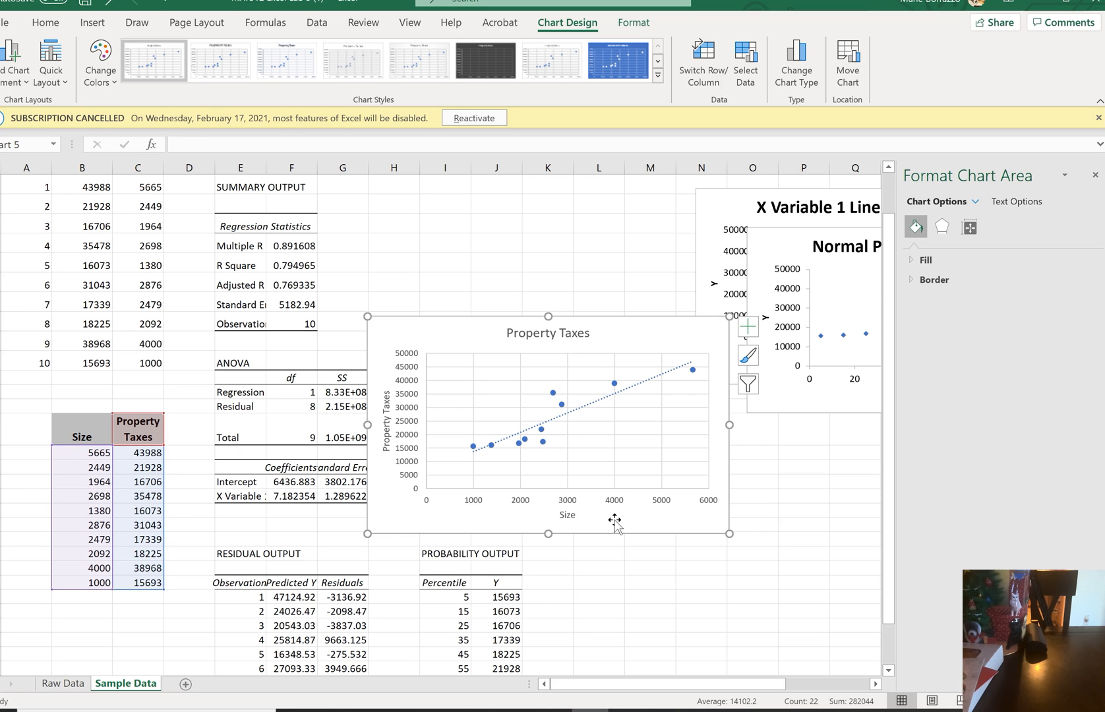
{"action": "left_click_drag", "start_coordinate": [639, 330], "coordinate": [597, 278]}
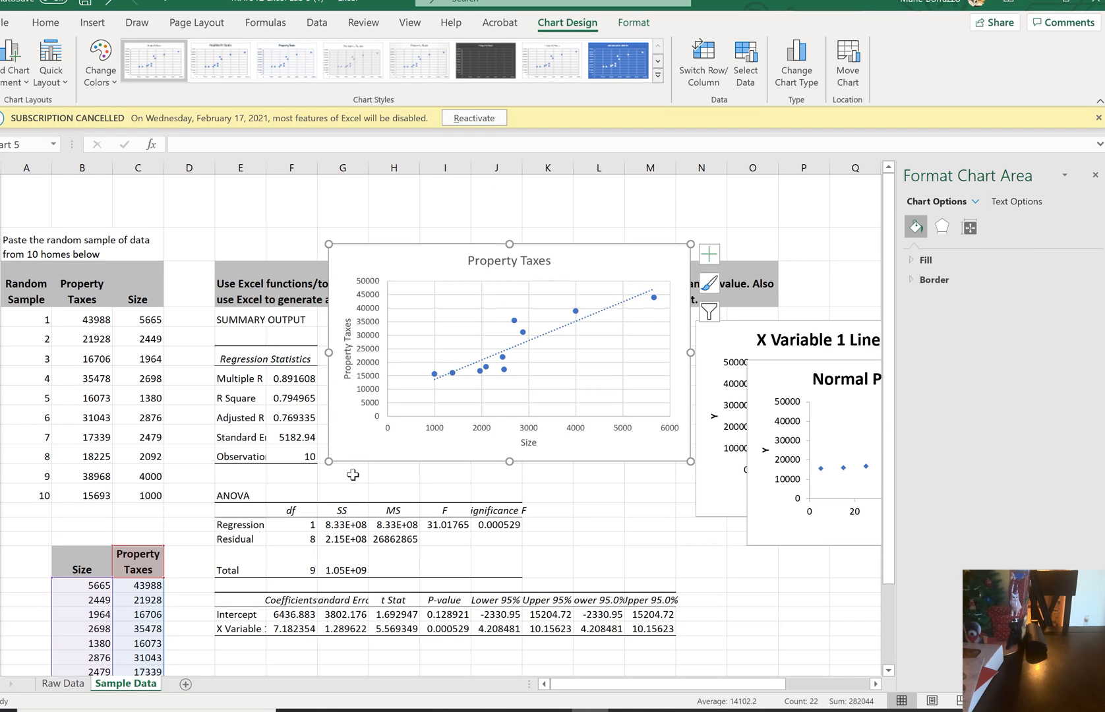
Step: Enter the regression equation "Predicted y = 7.18X+6436.88" in column F directly below the coefficients table
{"action": "left_click", "coordinate": [280, 647]}
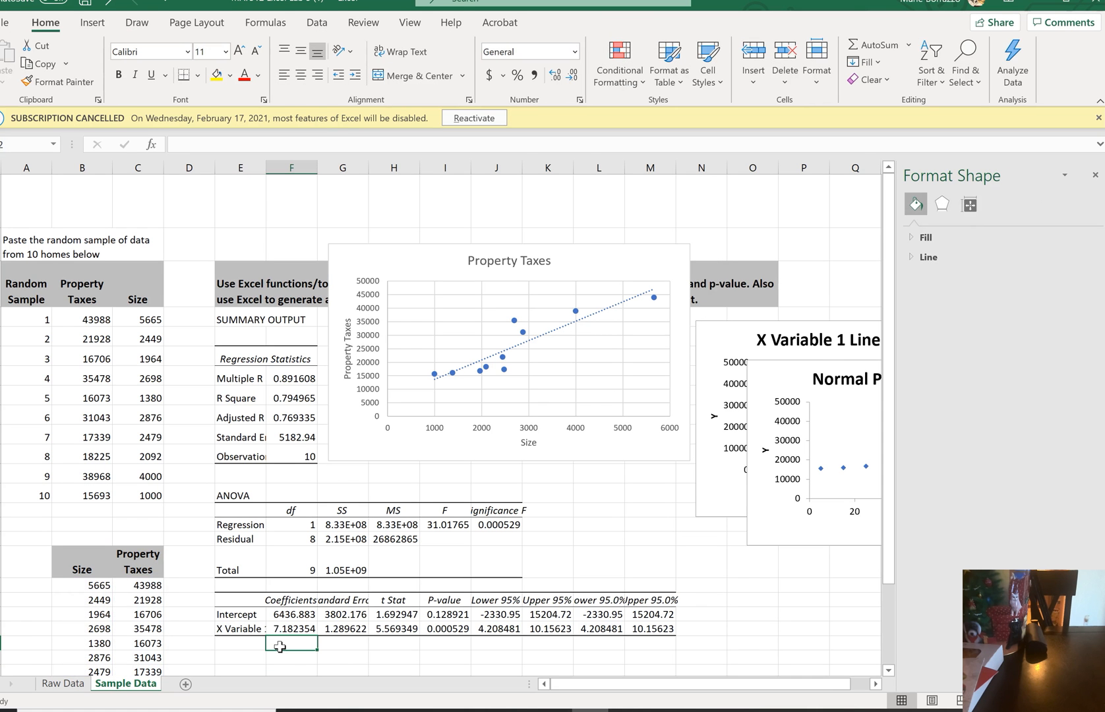
{"action": "type", "text": "Predicted y -"}
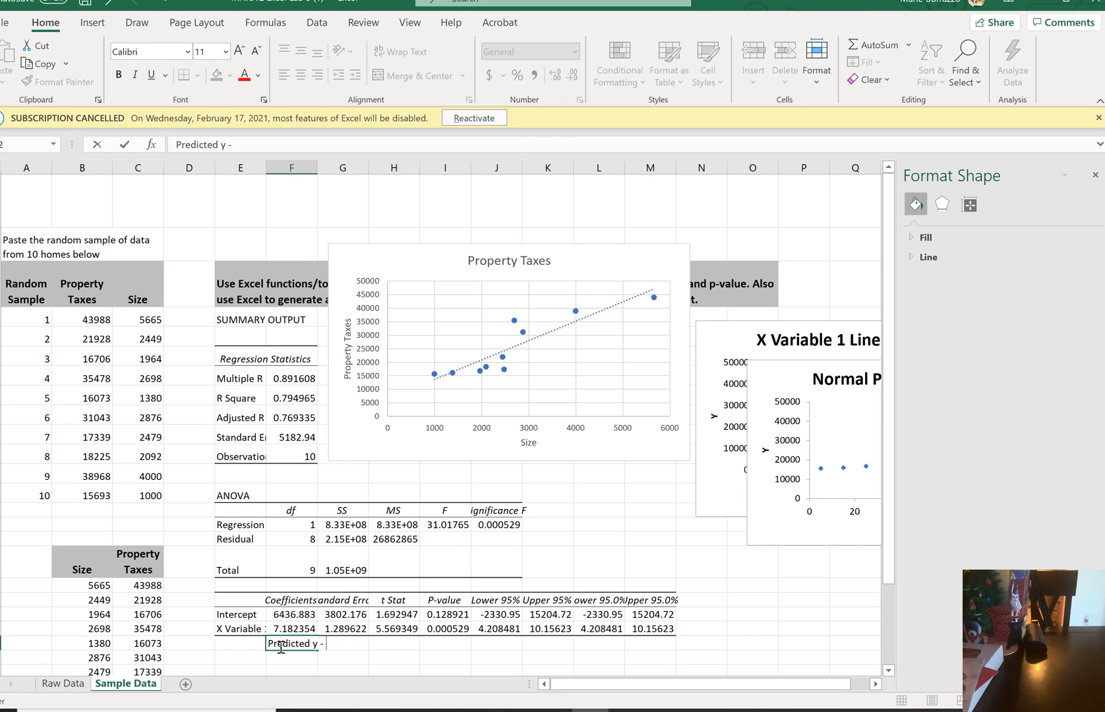
{"action": "type", "text": "7.18"}
{"action": "key", "text": "BackSpace"}
{"action": "type", "text": "= 7.18X+64"}
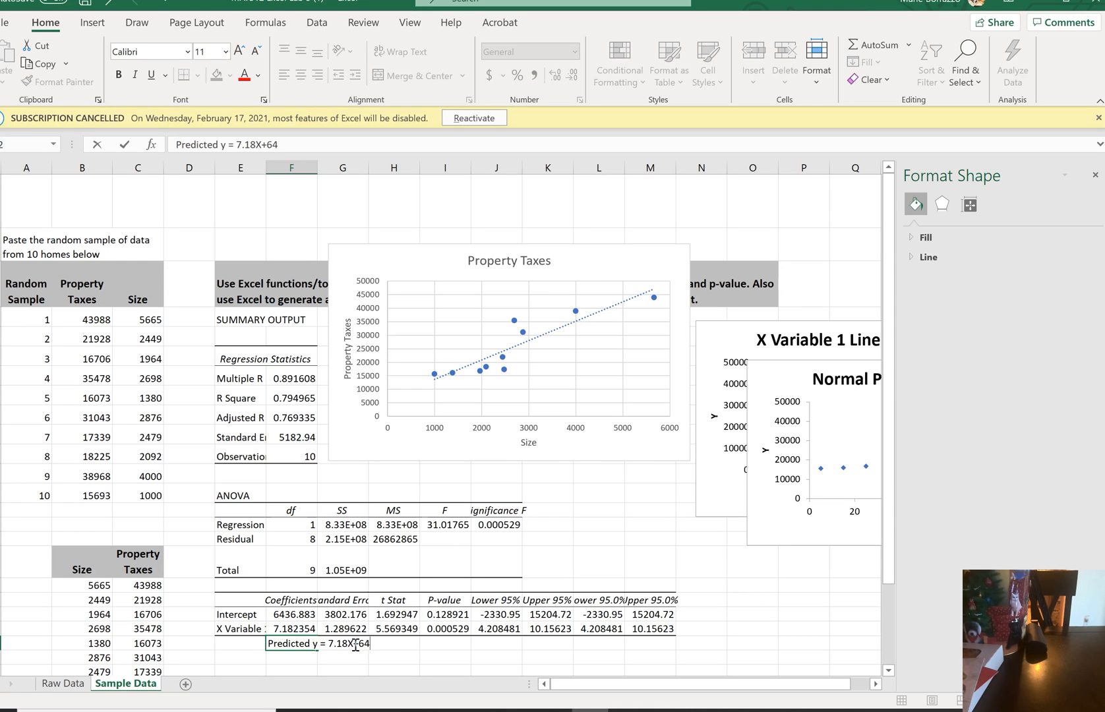
{"action": "type", "text": "36.88"}
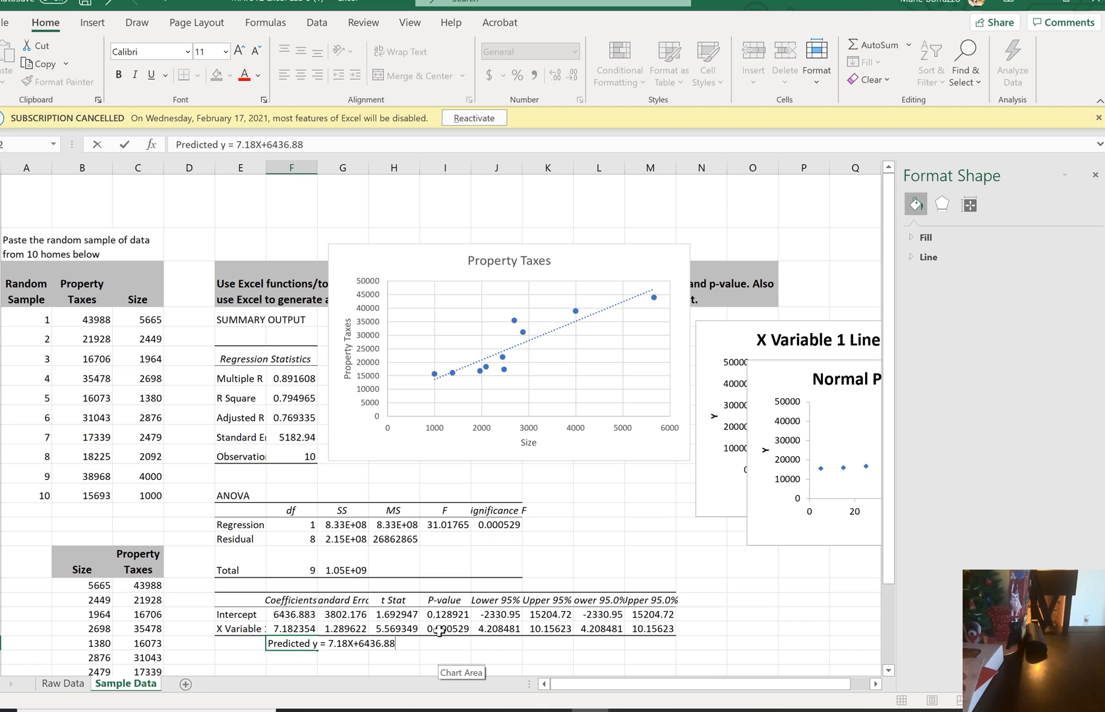
Step: Examine the coefficients' p-values, their lower and upper 95.0% bounds, and the individual points on the Property Taxes scatter chart
{"action": "left_click_drag", "start_coordinate": [436, 629], "coordinate": [427, 614]}
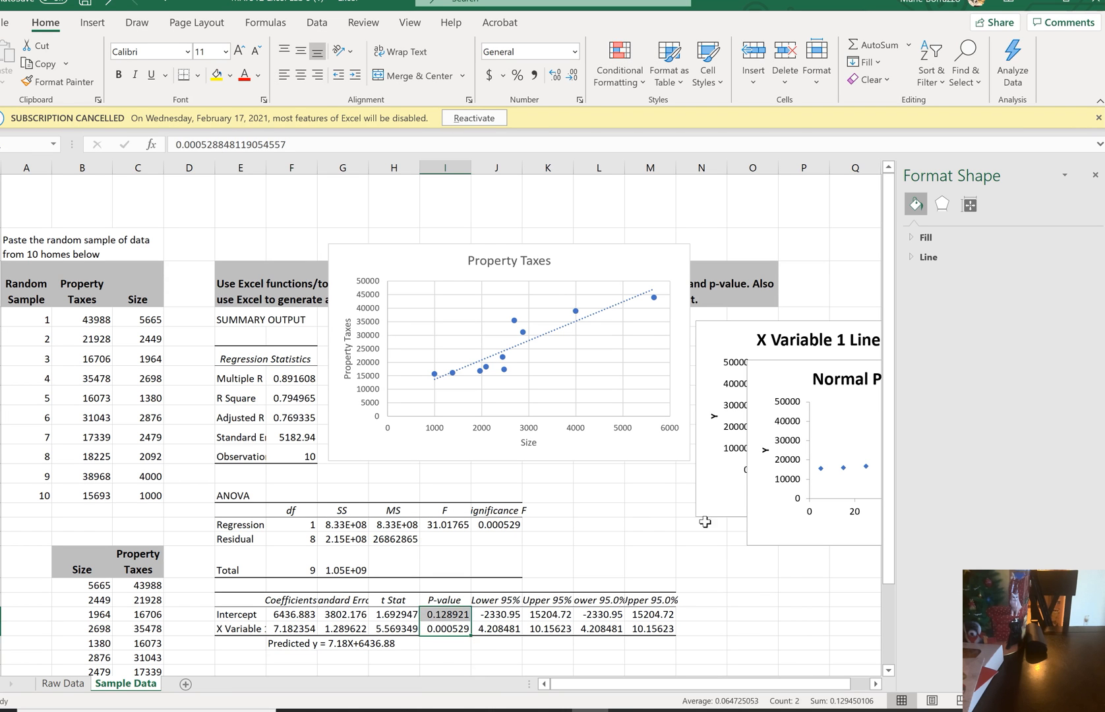
{"action": "double_click", "coordinate": [761, 639]}
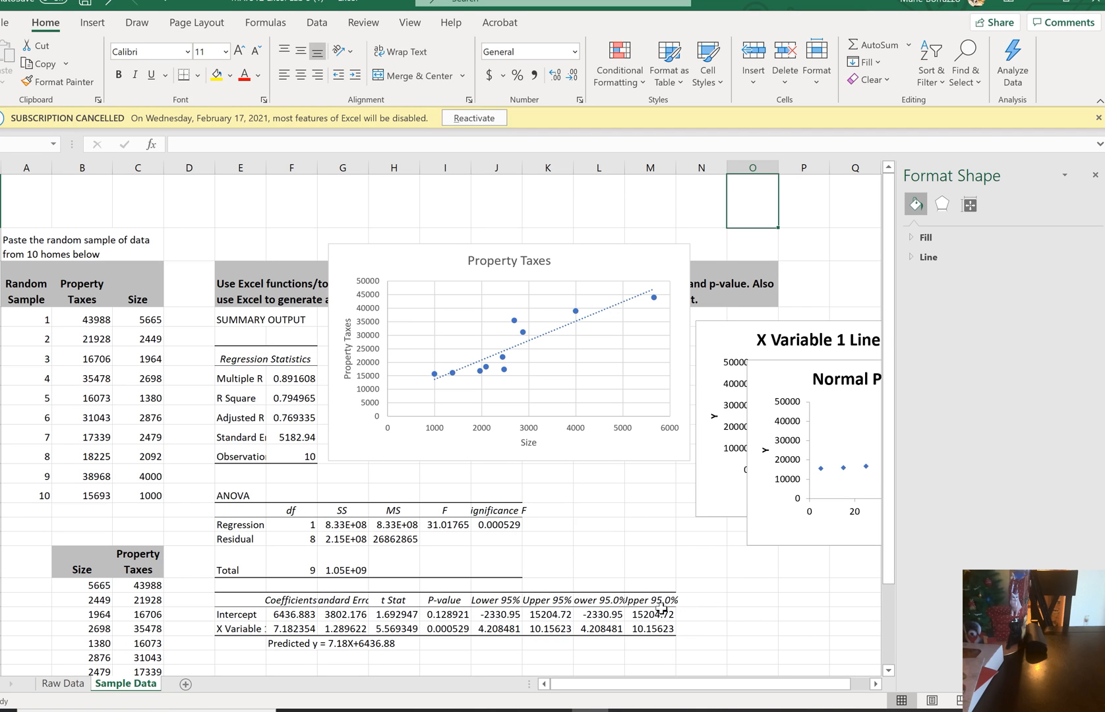
{"action": "left_click", "coordinate": [608, 602]}
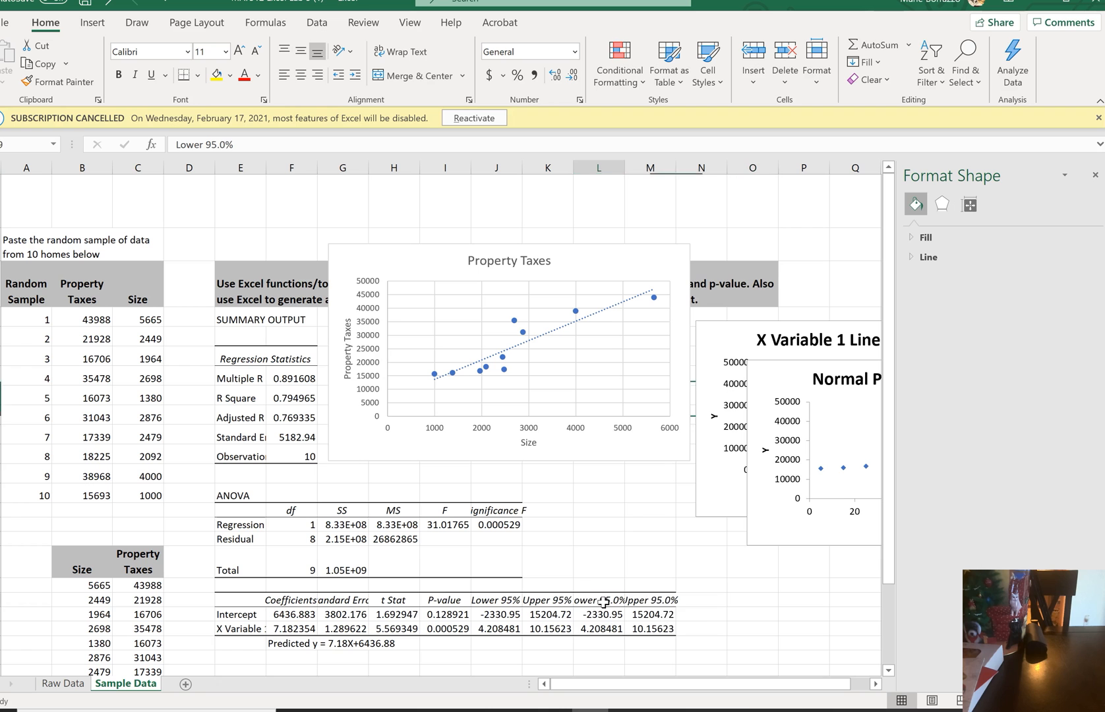
{"action": "left_click_drag", "start_coordinate": [613, 606], "coordinate": [643, 626]}
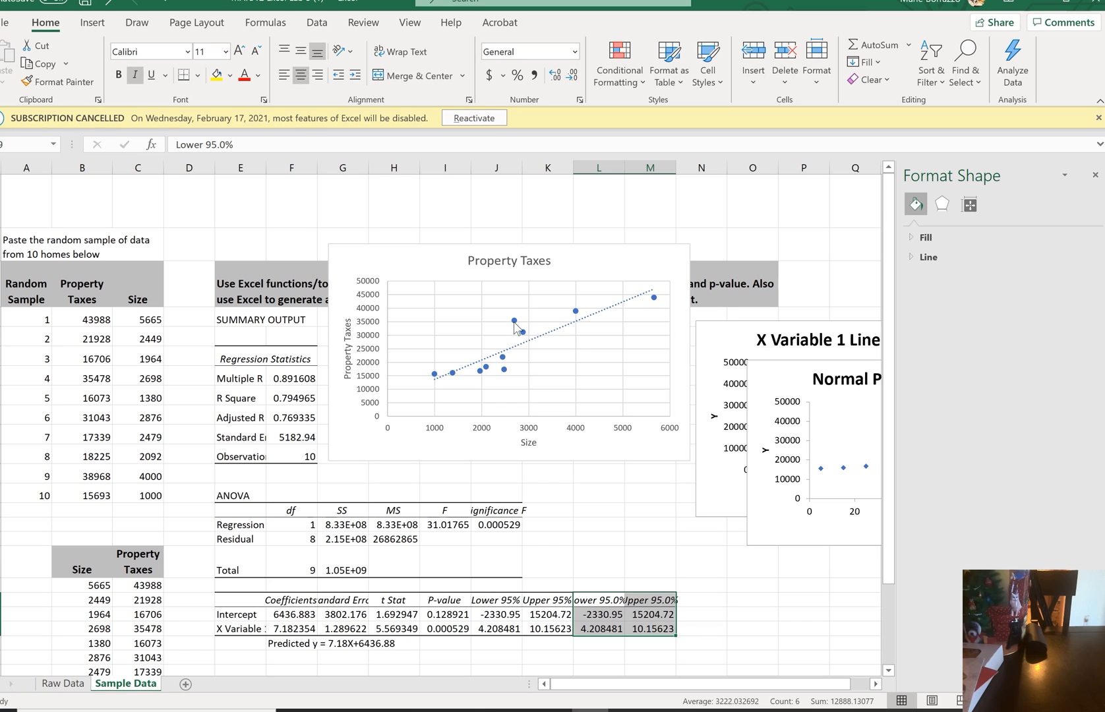
{"action": "mouse_move", "coordinate": [515, 323]}
{"action": "mouse_move", "coordinate": [657, 304]}
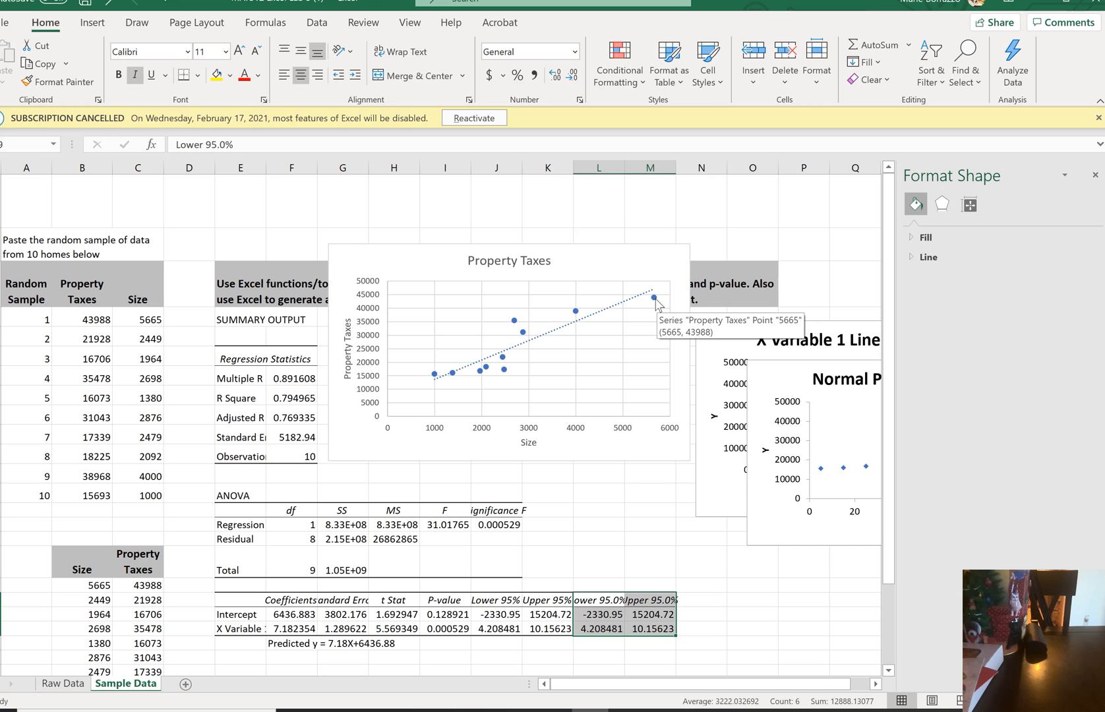
{"action": "mouse_move", "coordinate": [435, 379]}
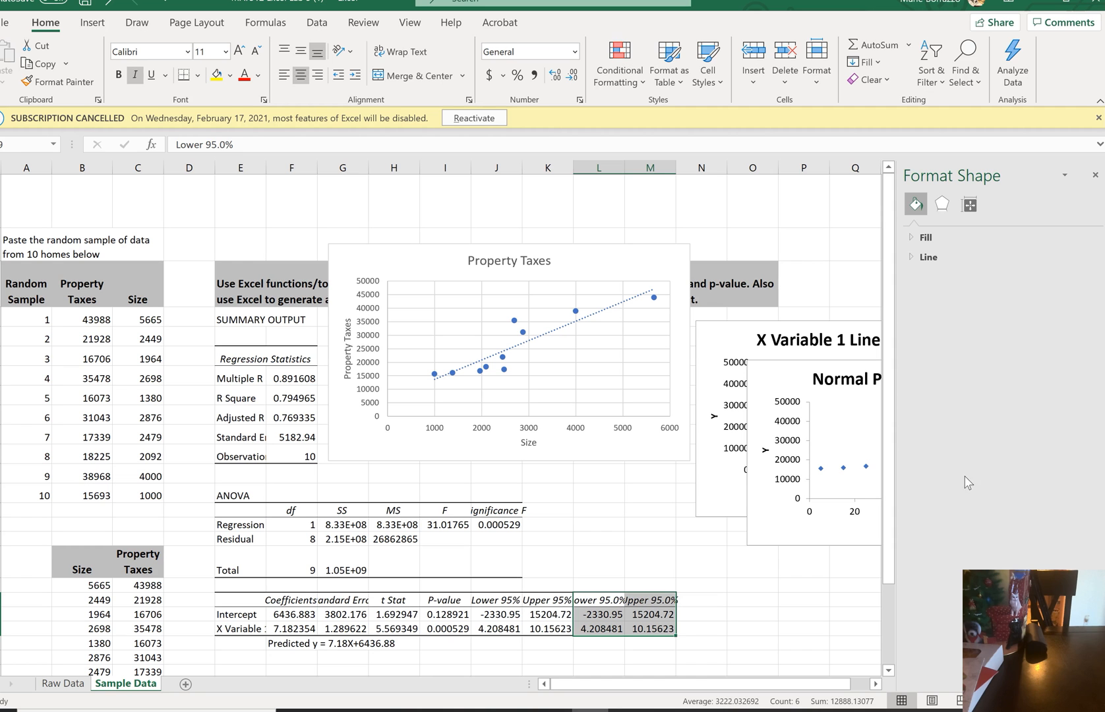
Step: Close the shape formatting options and move the Normal Probability Plot up so the line fit plot's data is uncovered
{"action": "left_click", "coordinate": [1095, 175]}
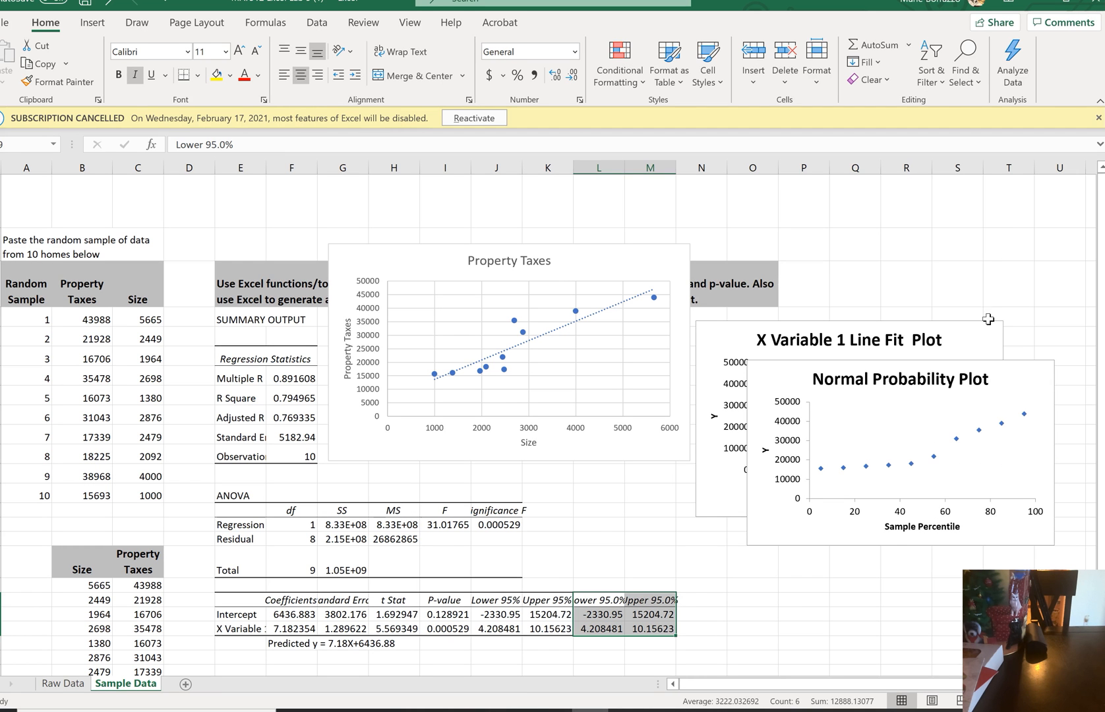
{"action": "left_click", "coordinate": [1006, 379]}
{"action": "left_click_drag", "start_coordinate": [1006, 379], "coordinate": [1040, 195]}
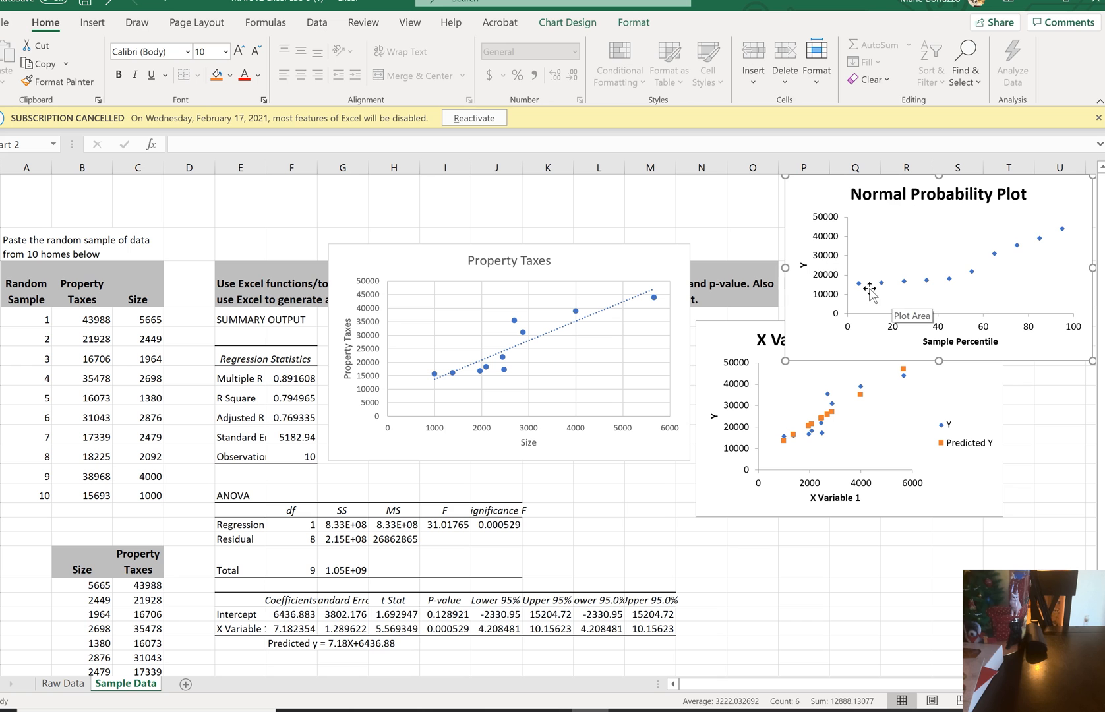
{"action": "left_click", "coordinate": [1040, 251]}
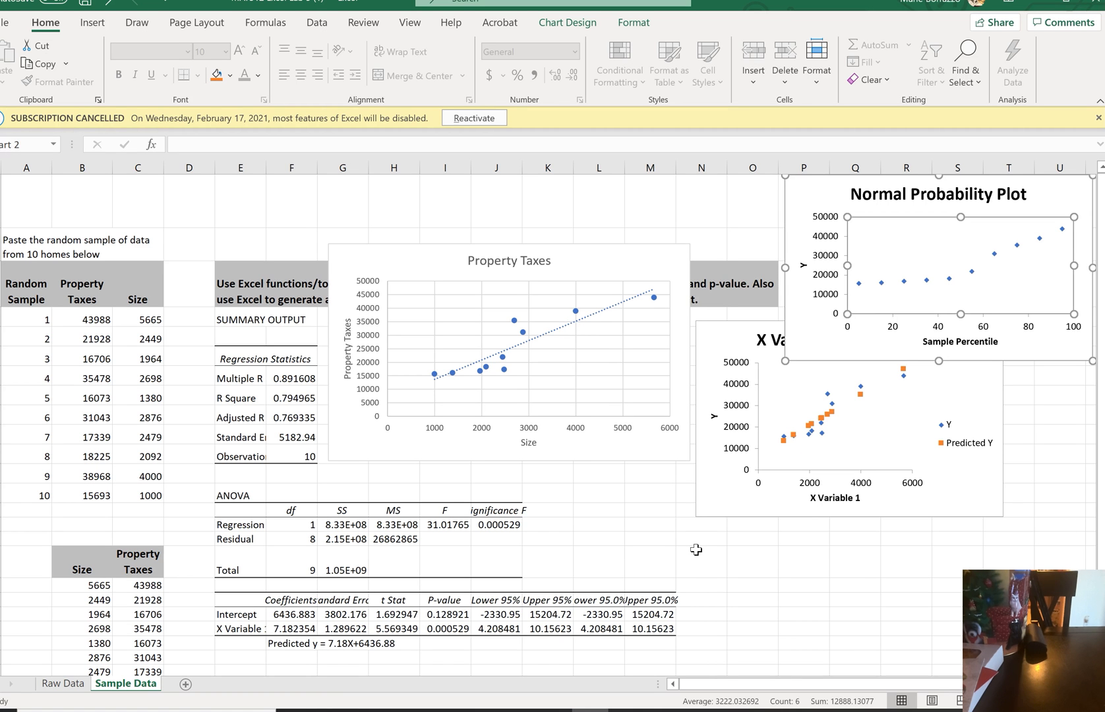
Step: Review the residual and probability output tables below the regression results
{"action": "scroll", "coordinate": [696, 550], "scroll_direction": "down", "scroll_amount": 5}
{"action": "scroll", "coordinate": [696, 550], "scroll_direction": "down", "scroll_amount": 1}
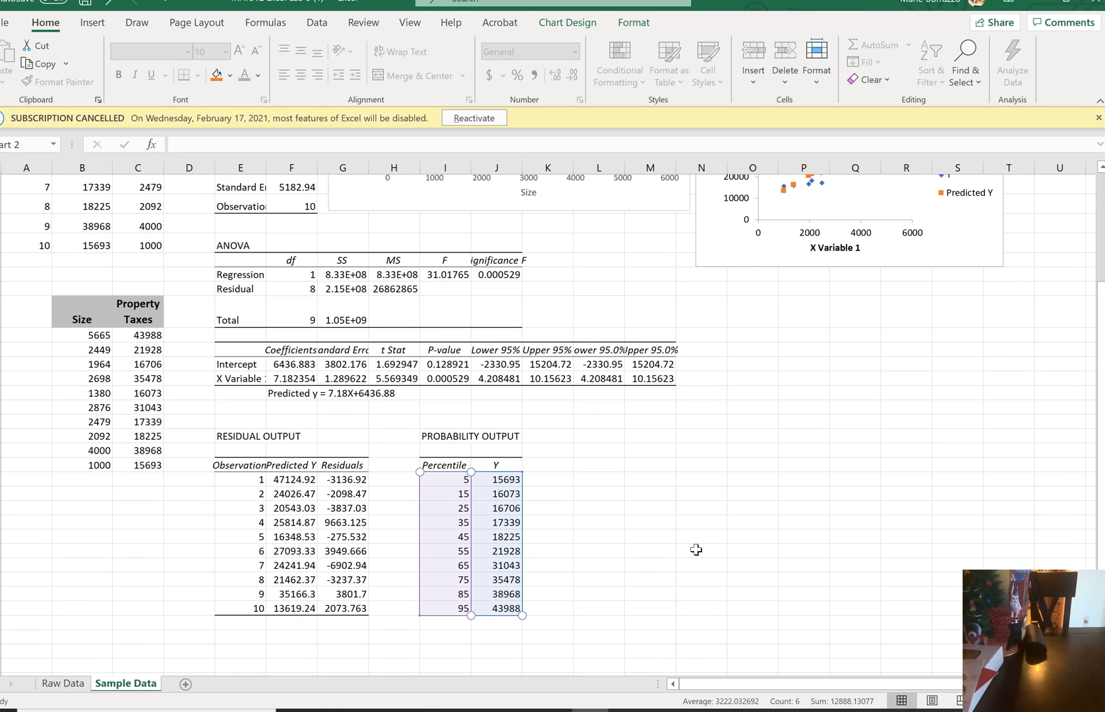
{"action": "scroll", "coordinate": [696, 549], "scroll_direction": "up", "scroll_amount": 2}
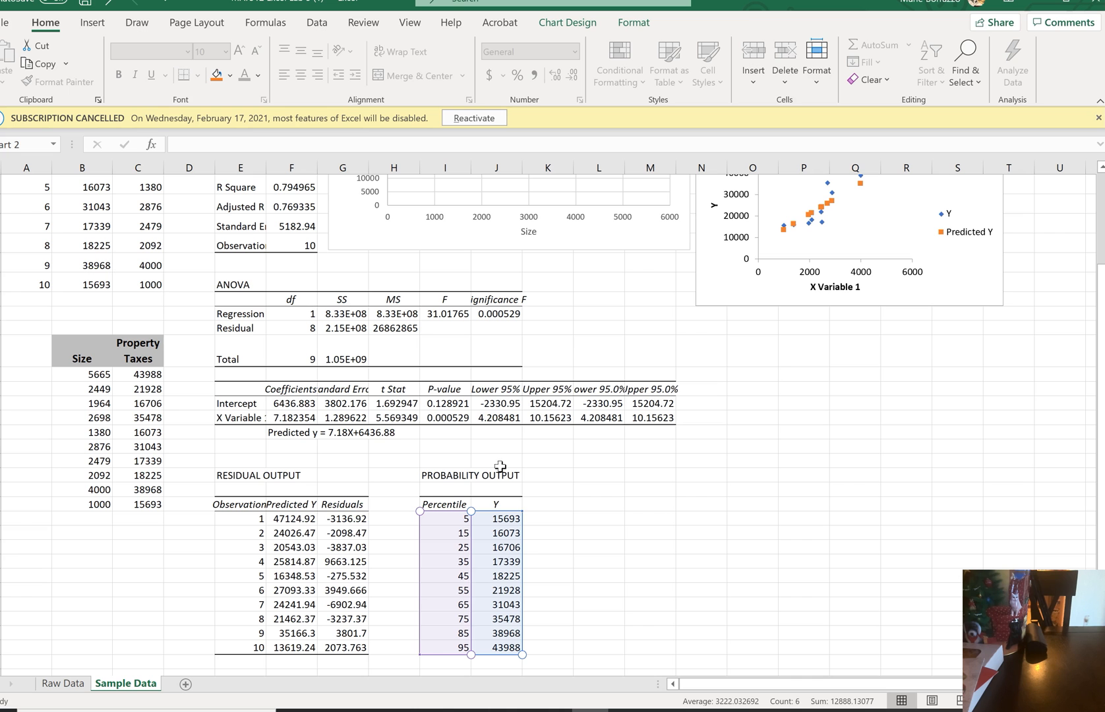
{"action": "scroll", "coordinate": [878, 530], "scroll_direction": "up", "scroll_amount": 2}
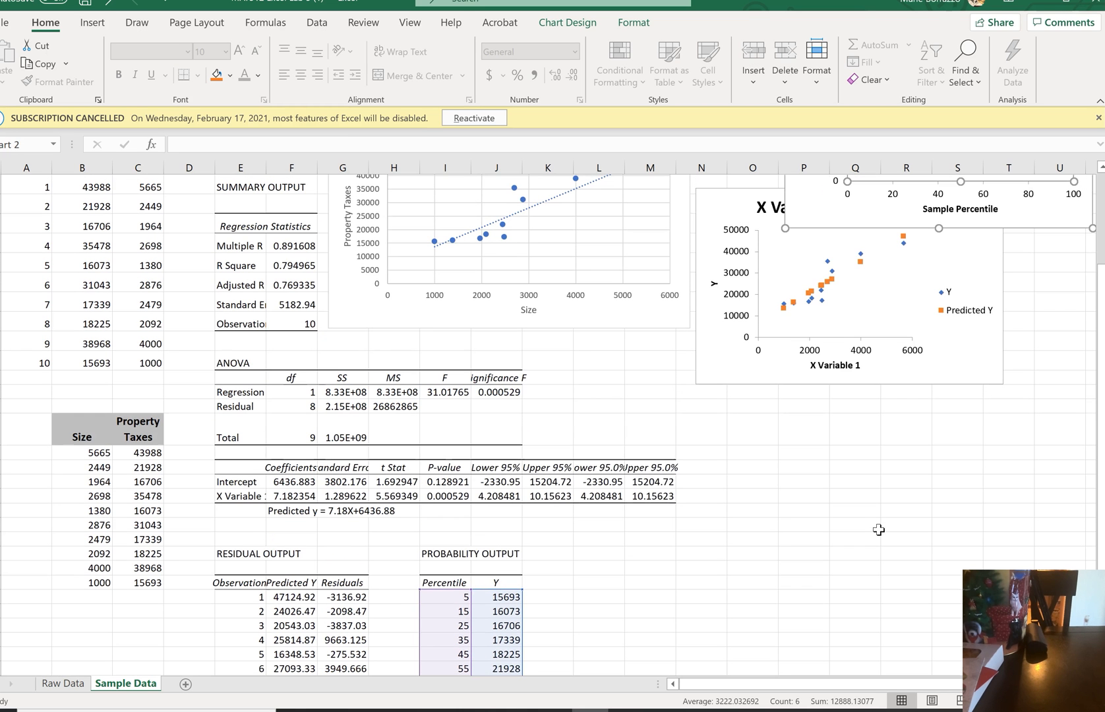
Step: Move the X Variable 1 Line Fit Plot down clear of the Normal Probability Plot and recheck the regression output tables
{"action": "left_click", "coordinate": [929, 379]}
{"action": "left_click_drag", "start_coordinate": [929, 380], "coordinate": [823, 695]}
{"action": "scroll", "coordinate": [921, 584], "scroll_direction": "up", "scroll_amount": 2}
{"action": "scroll", "coordinate": [921, 585], "scroll_direction": "down", "scroll_amount": 1}
{"action": "scroll", "coordinate": [913, 584], "scroll_direction": "down", "scroll_amount": 3}
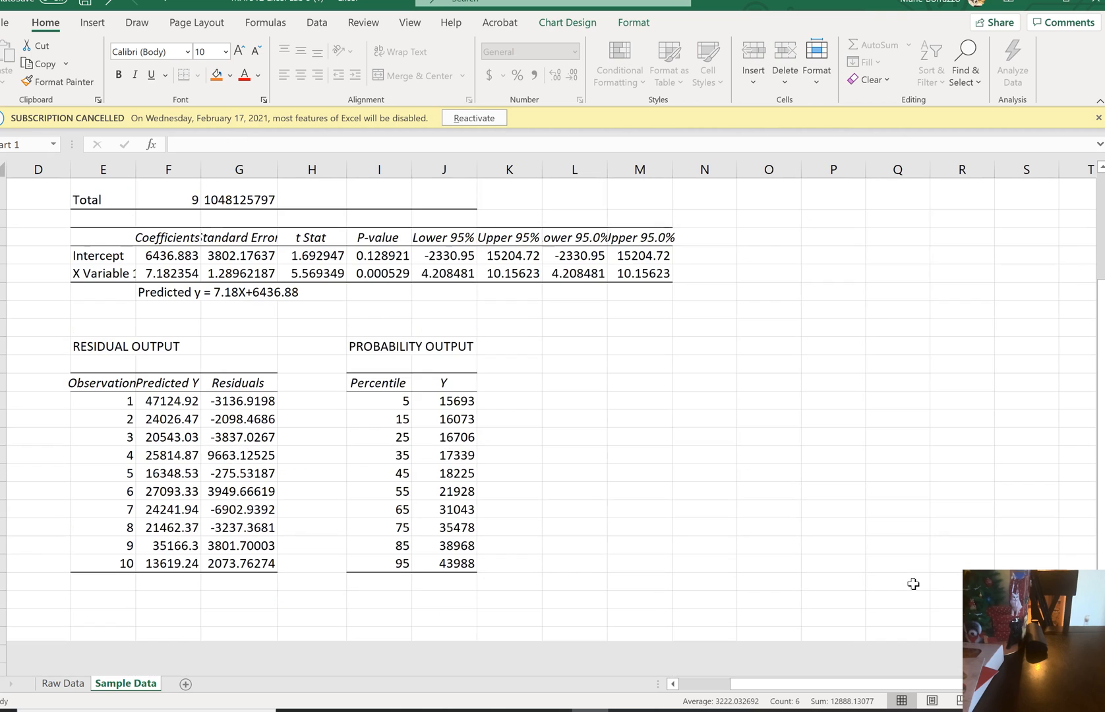
{"action": "scroll", "coordinate": [913, 584], "scroll_direction": "down", "scroll_amount": 2}
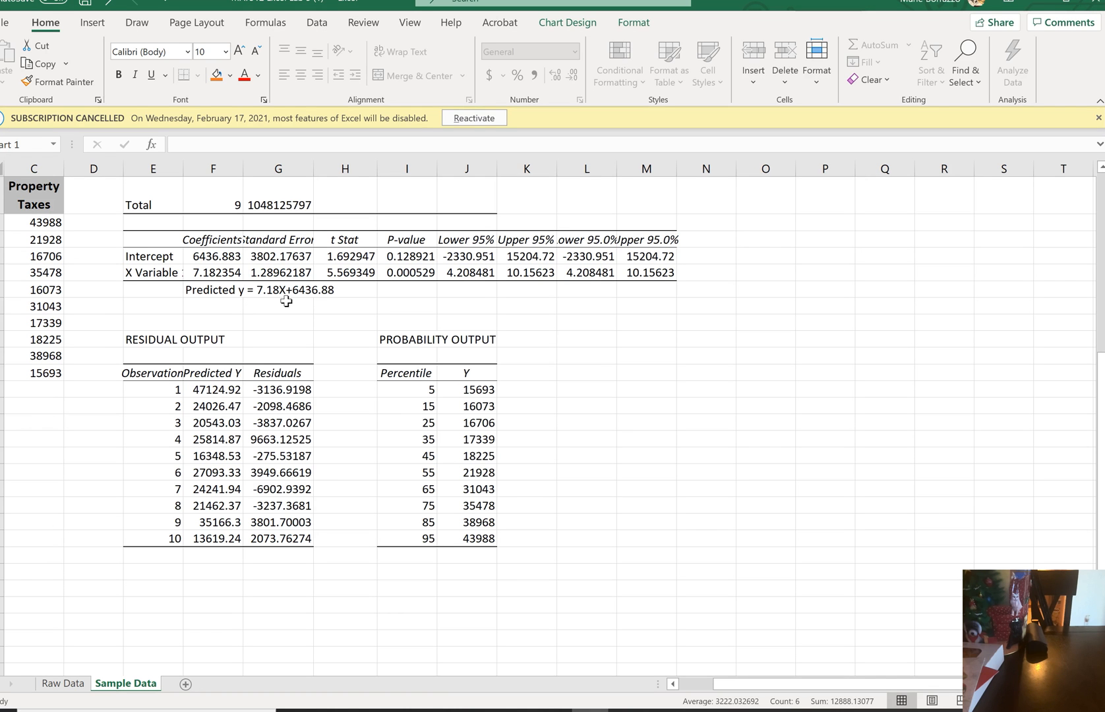
{"action": "scroll", "coordinate": [490, 309], "scroll_direction": "up", "scroll_amount": 8}
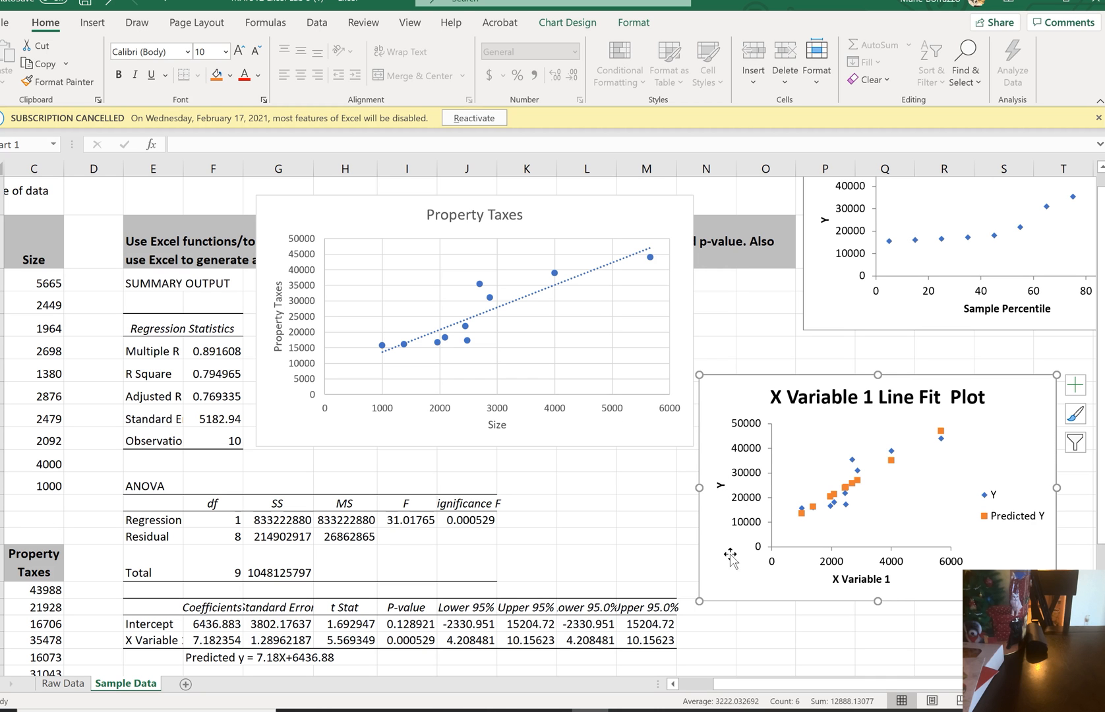
{"action": "mouse_move", "coordinate": [728, 573]}
{"action": "left_mouse_down"}
{"action": "mouse_move", "coordinate": [691, 709]}
{"action": "mouse_move", "coordinate": [708, 565]}
{"action": "left_mouse_up"}
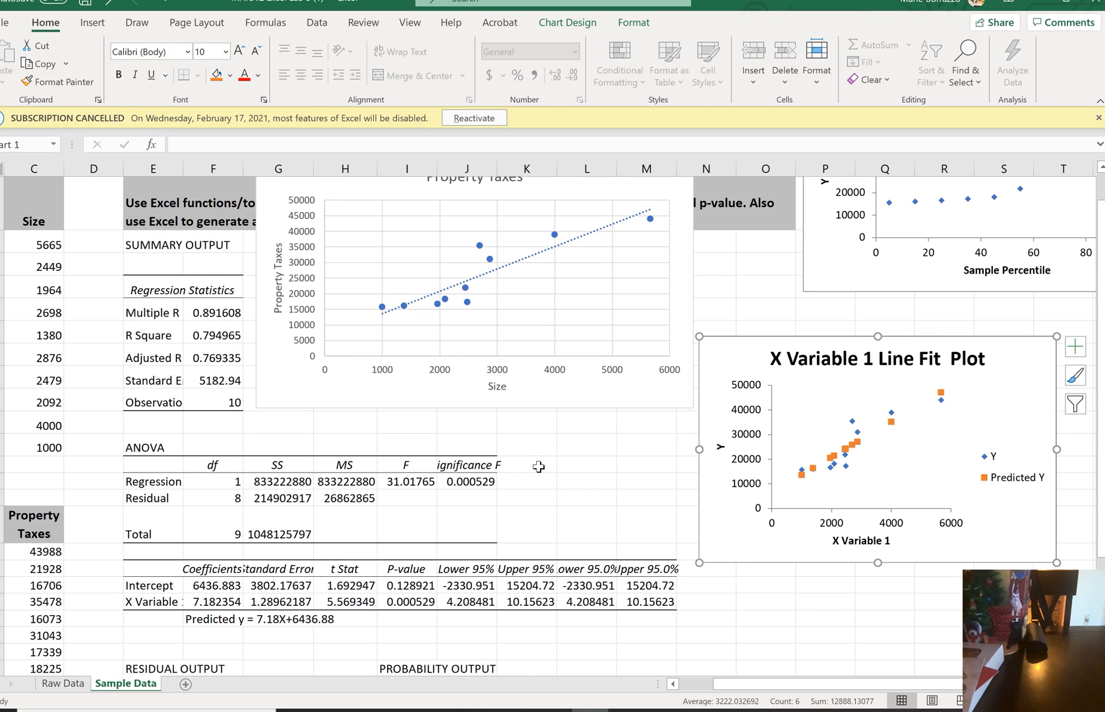
Step: Enter the label "Descriptive statistics Size" in cell P24 below the charts
{"action": "scroll", "coordinate": [544, 451], "scroll_direction": "down", "scroll_amount": 3}
{"action": "scroll", "coordinate": [544, 451], "scroll_direction": "up", "scroll_amount": 2}
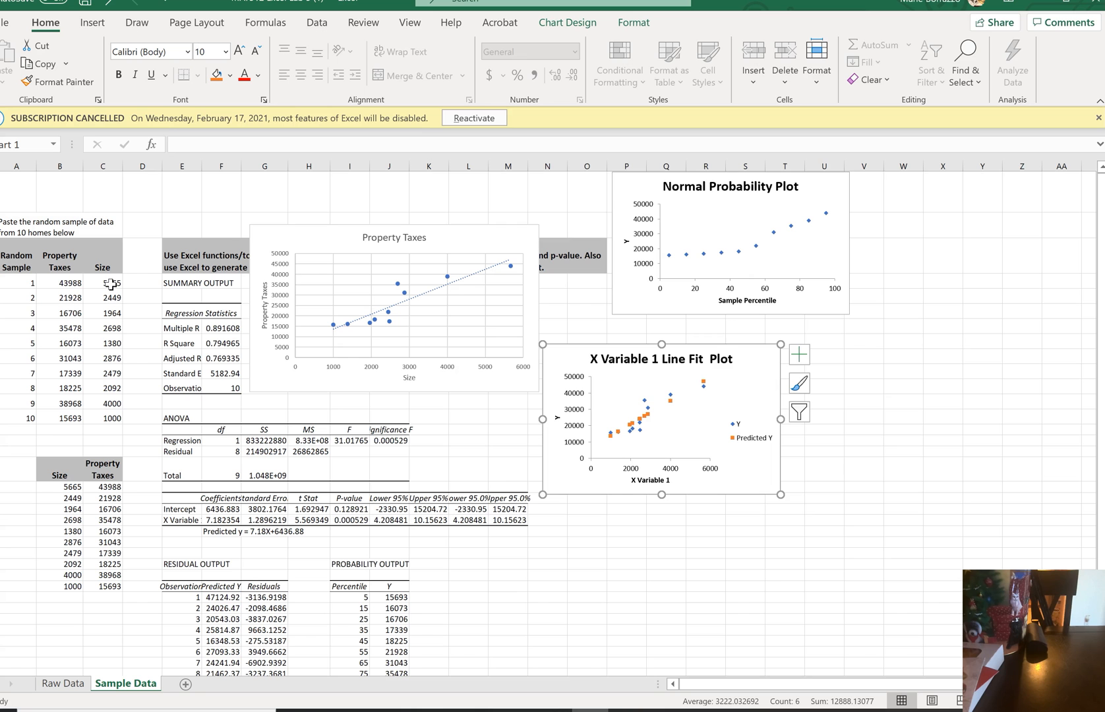
{"action": "left_click", "coordinate": [623, 556]}
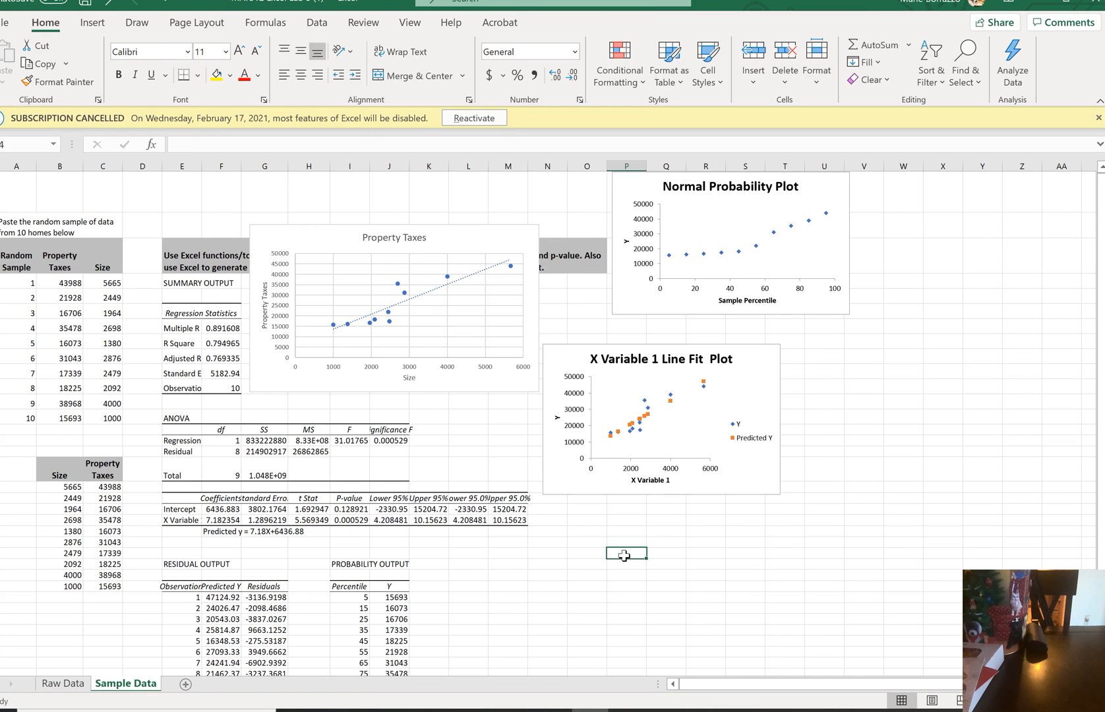
{"action": "type", "text": "Descriptive statistics Size"}
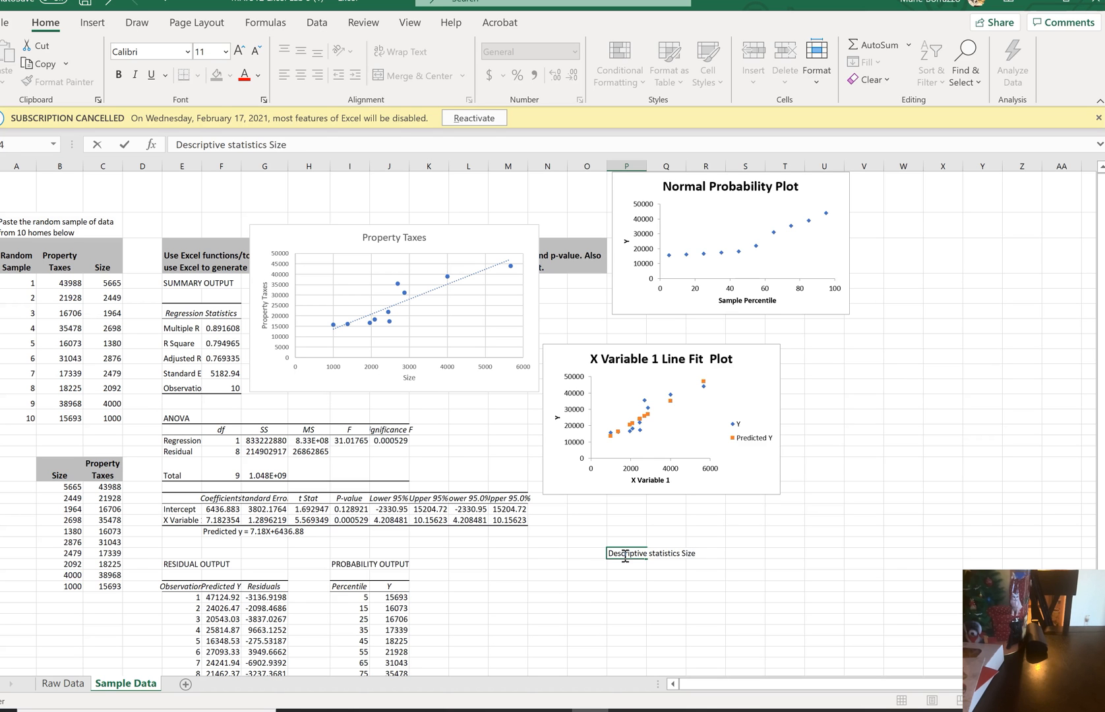
{"action": "key", "text": "Return"}
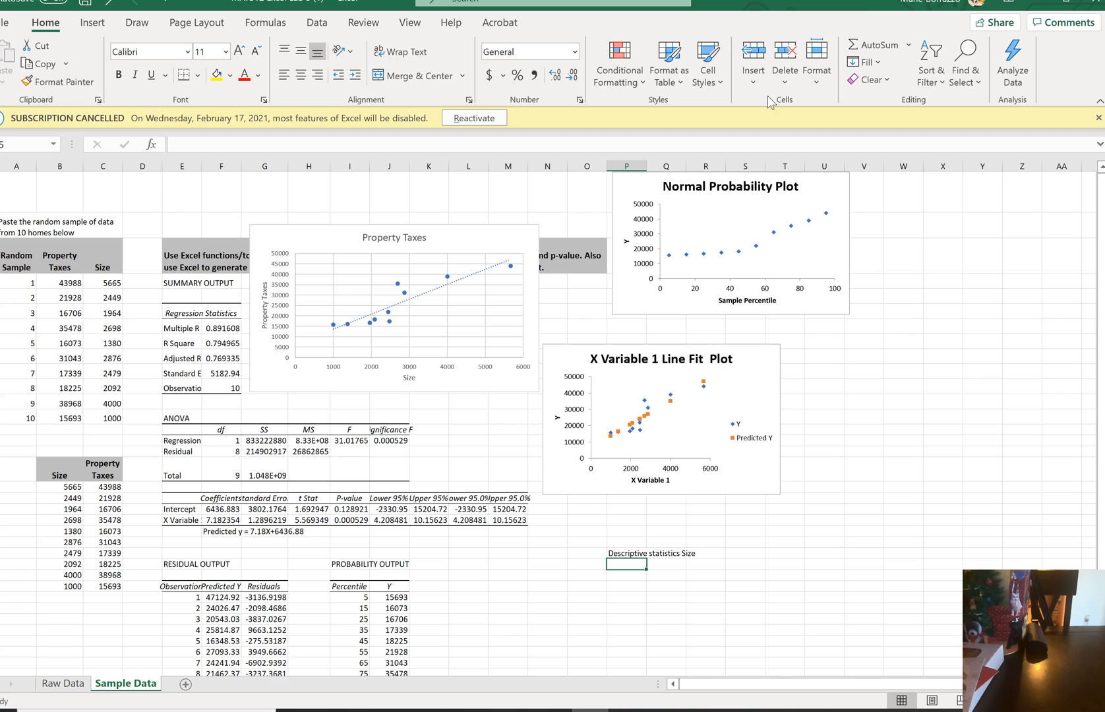
Step: Run Descriptive Statistics on the Size values C4:C13 with summary statistics and a 95% confidence level for the mean, outputting to W2
{"action": "left_click", "coordinate": [319, 26]}
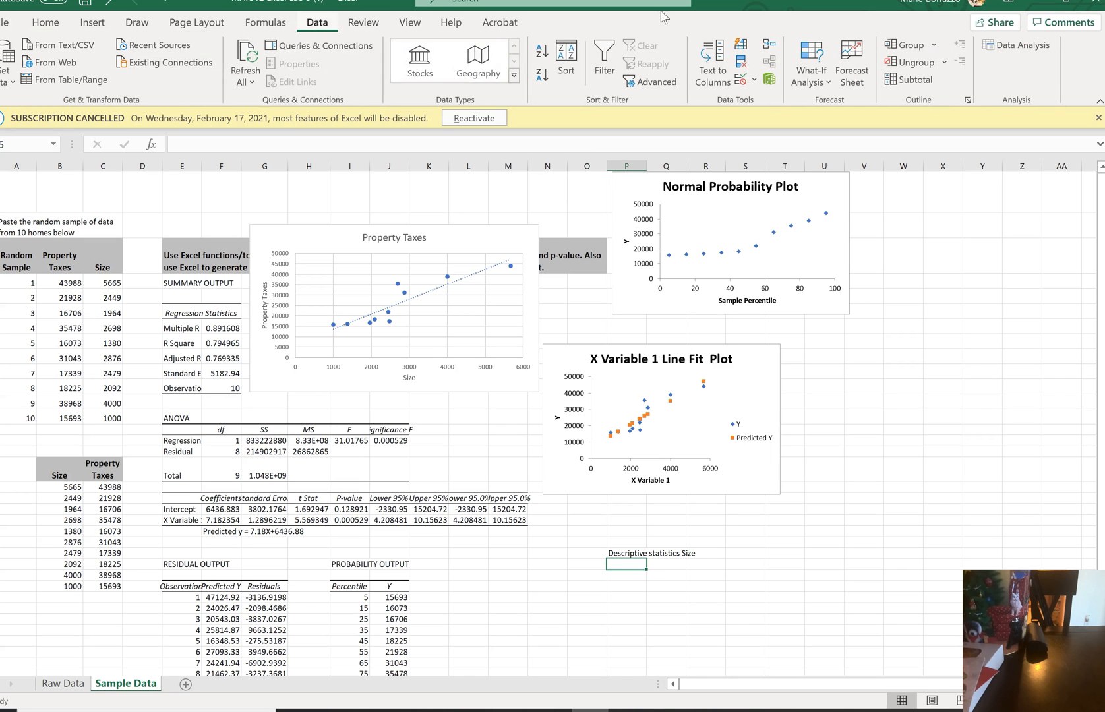
{"action": "left_click", "coordinate": [1015, 46]}
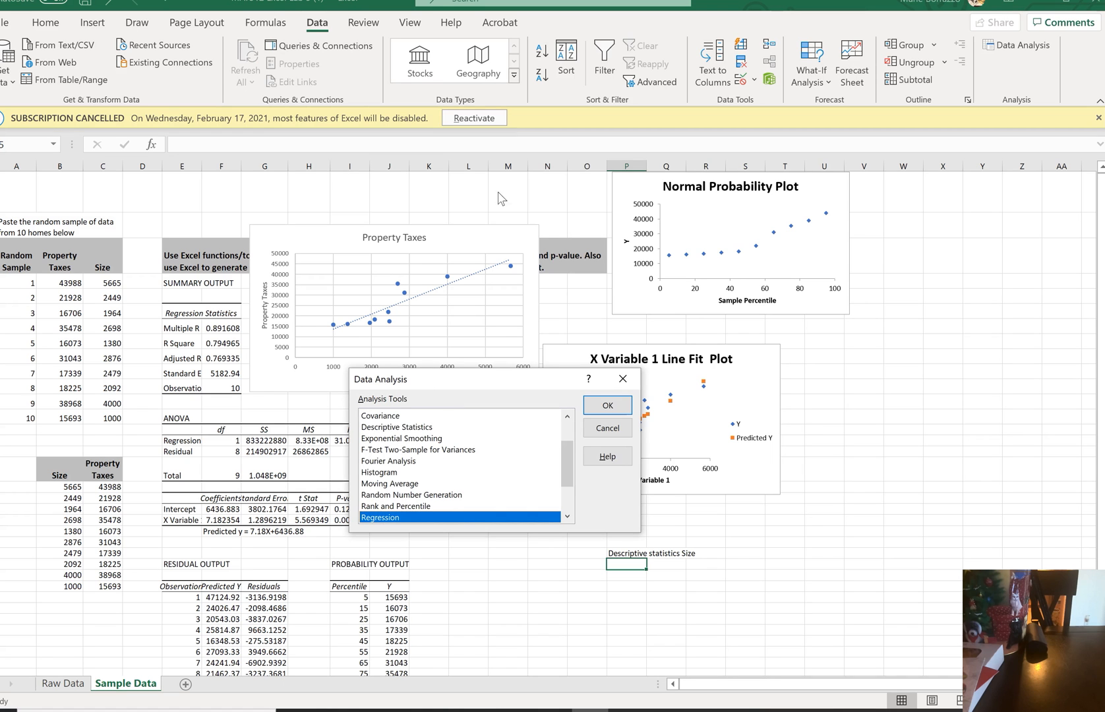
{"action": "left_click", "coordinate": [423, 428]}
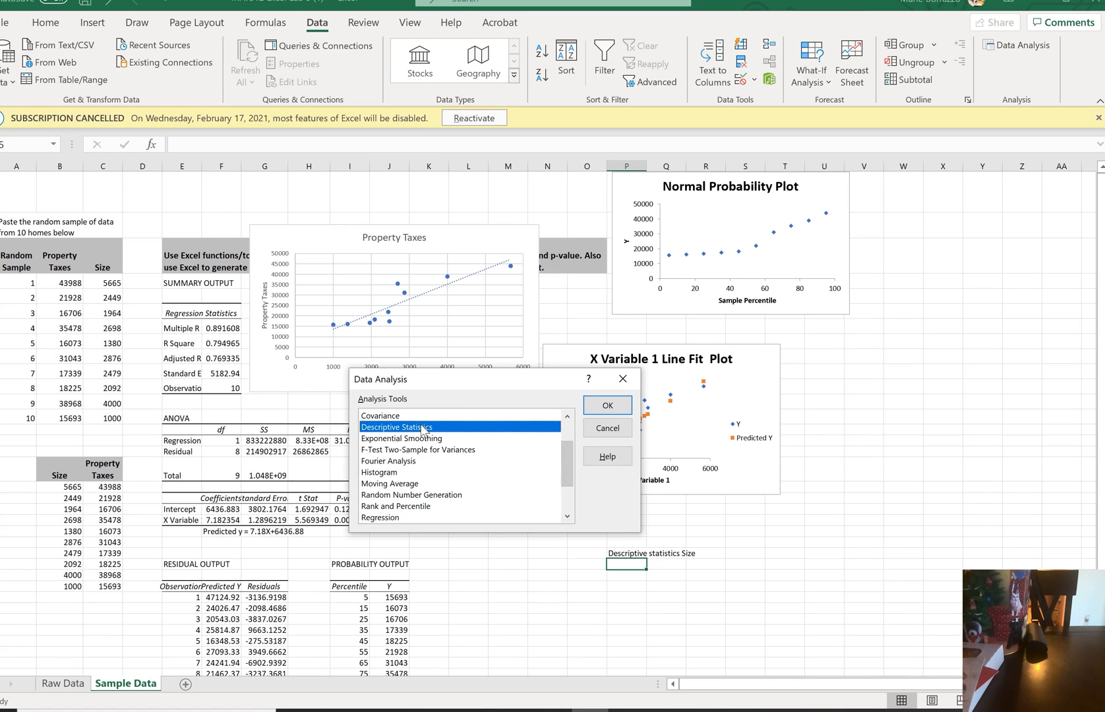
{"action": "left_click", "coordinate": [611, 409]}
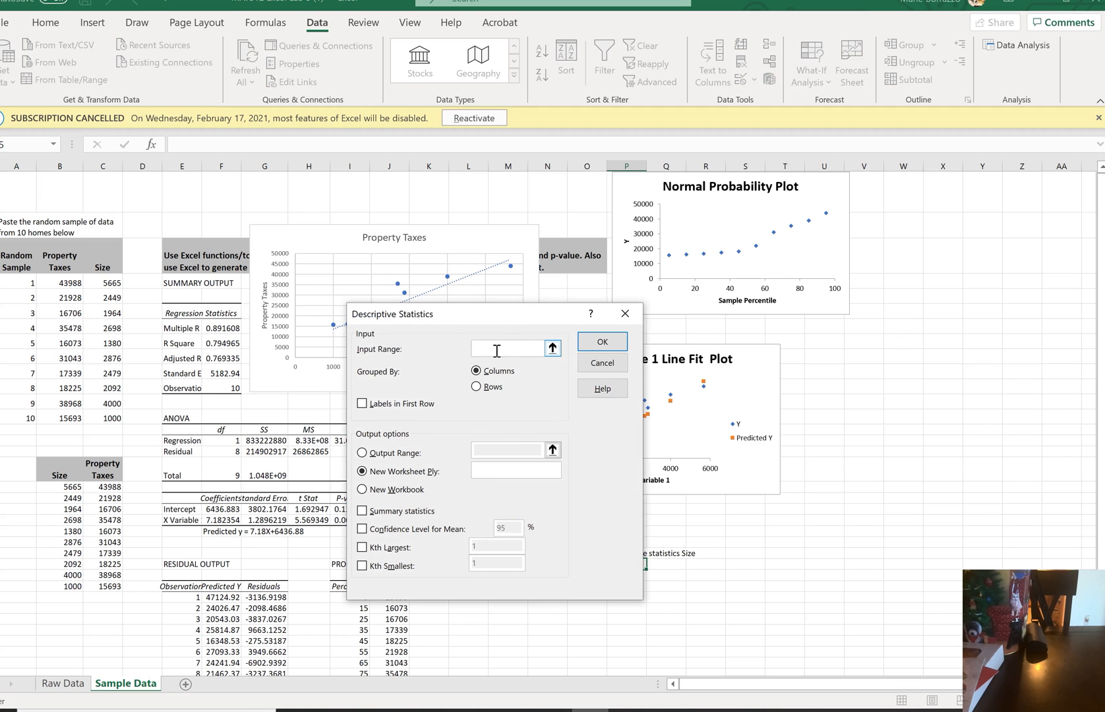
{"action": "left_click_drag", "start_coordinate": [111, 283], "coordinate": [119, 417]}
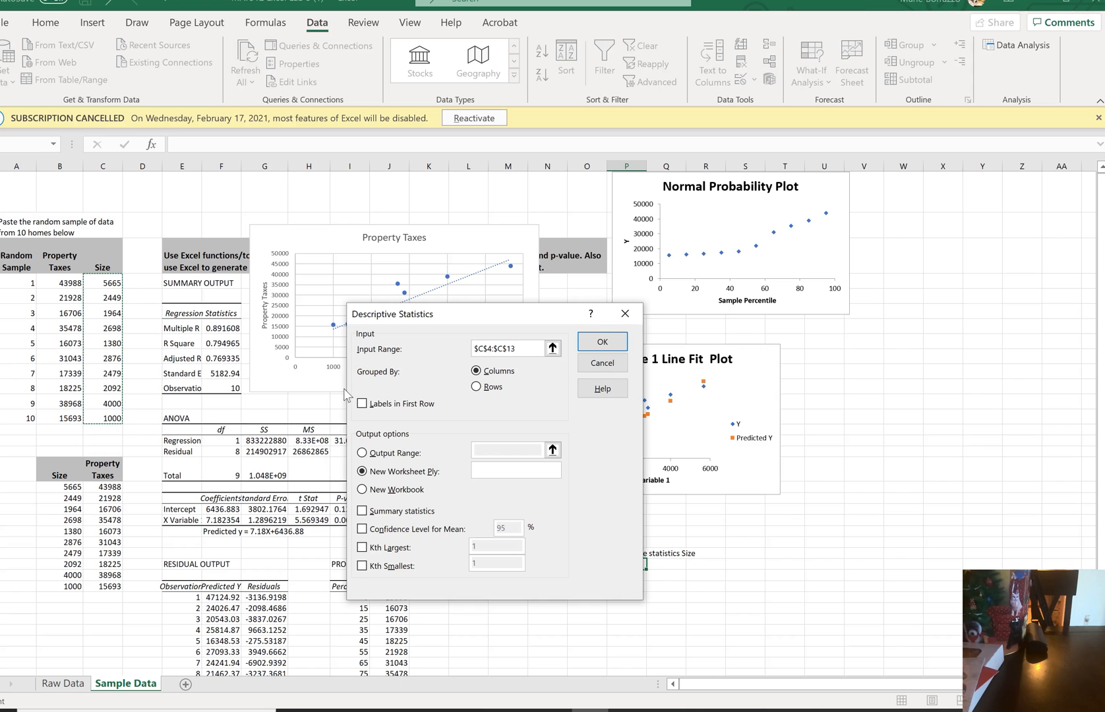
{"action": "left_click", "coordinate": [362, 513]}
{"action": "left_click", "coordinate": [362, 530]}
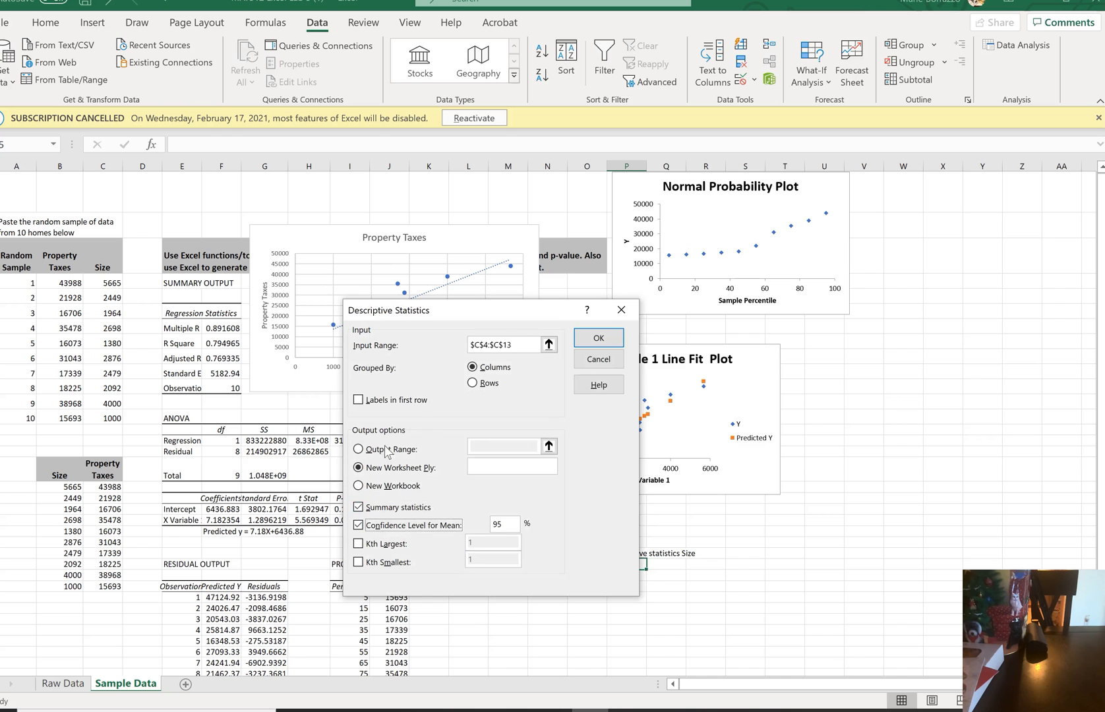
{"action": "left_click", "coordinate": [387, 451]}
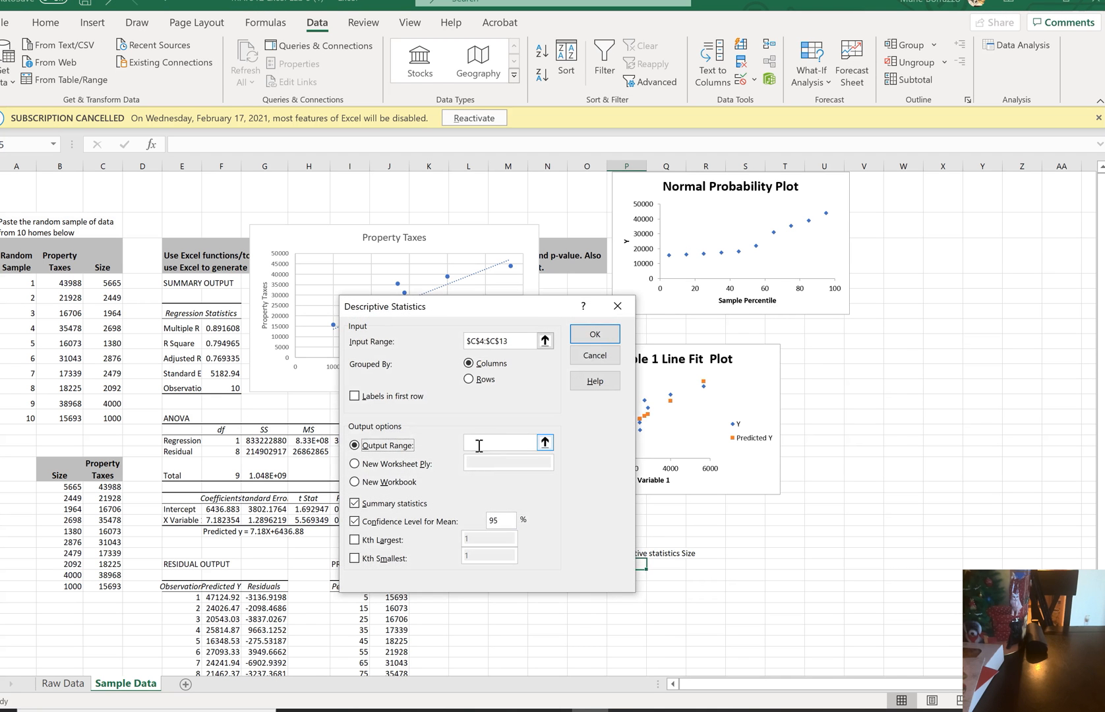
{"action": "left_click", "coordinate": [479, 445]}
{"action": "left_click", "coordinate": [895, 227]}
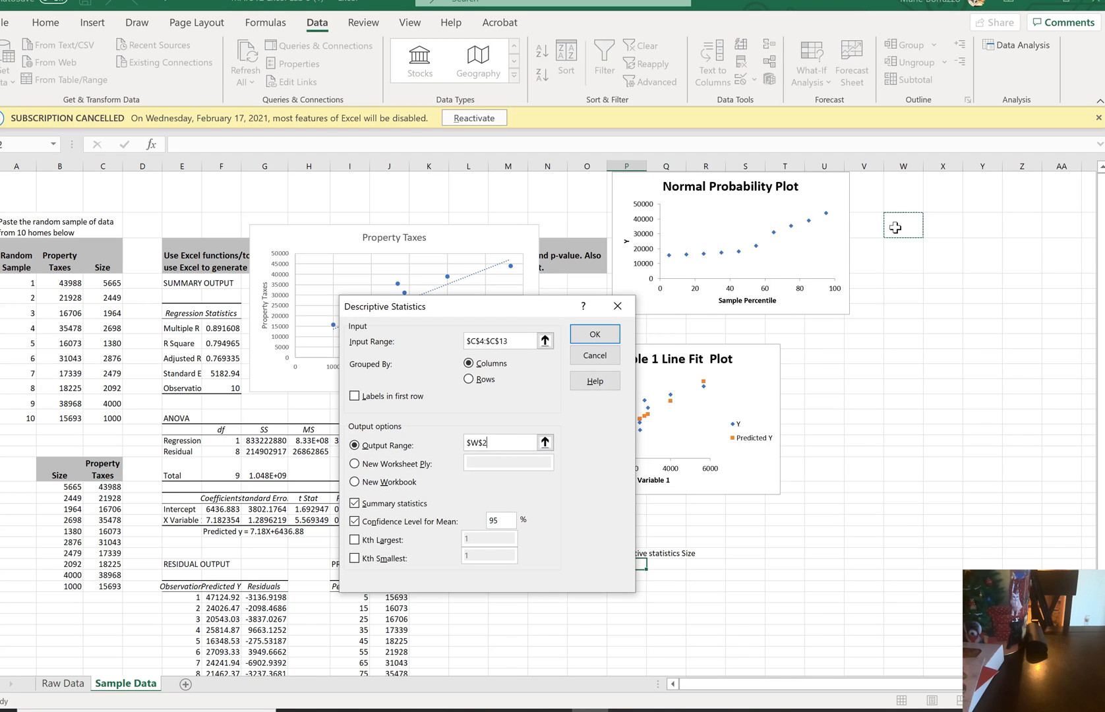
{"action": "left_click", "coordinate": [611, 335]}
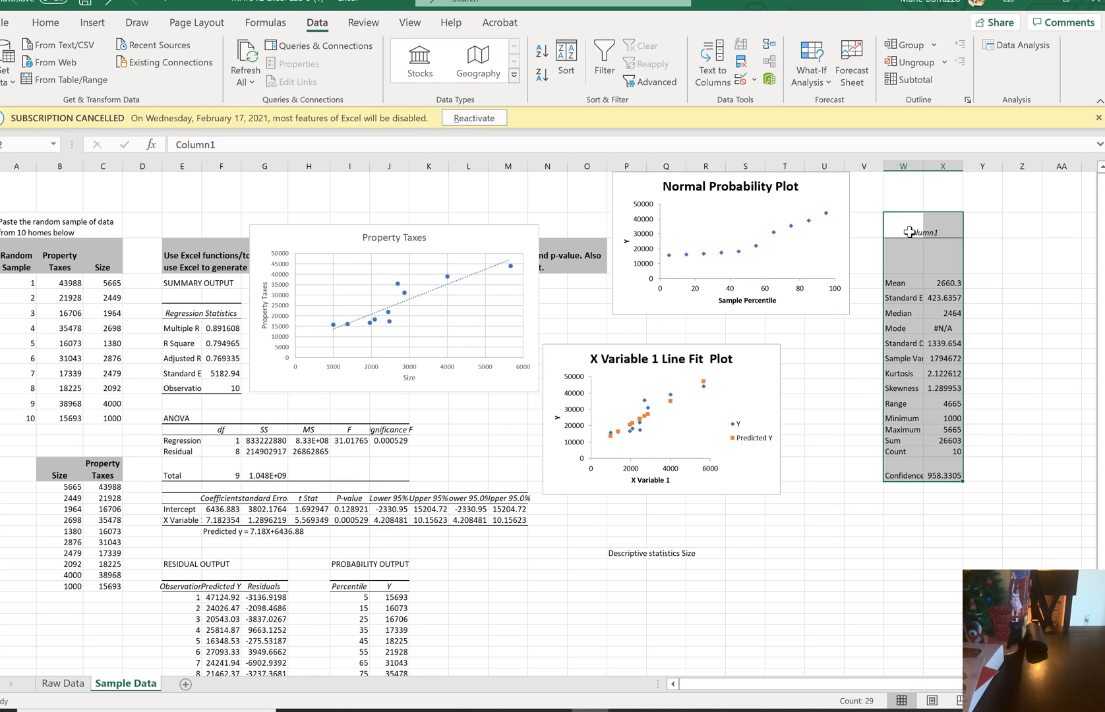
Step: Remove the label from P24 and enter "SizeDescriptive statiics" in W1 above the Size statistics
{"action": "left_click", "coordinate": [621, 555]}
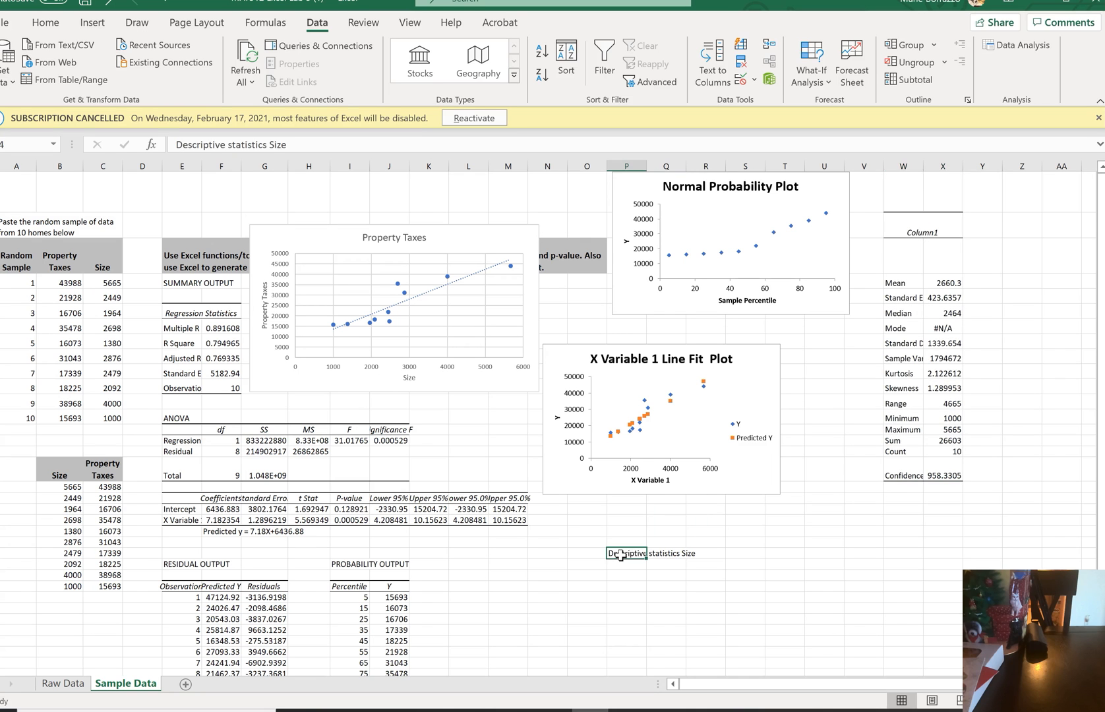
{"action": "left_click", "coordinate": [903, 193]}
{"action": "type", "text": "Desc"}
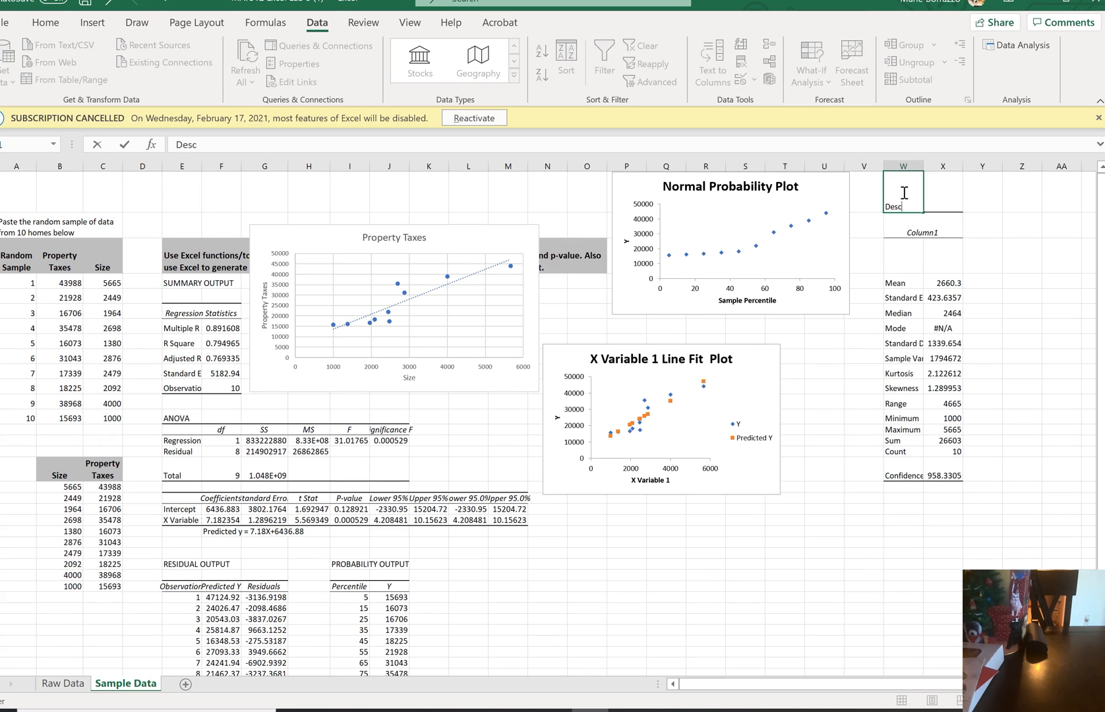
{"action": "type", "text": "riptive statiics"}
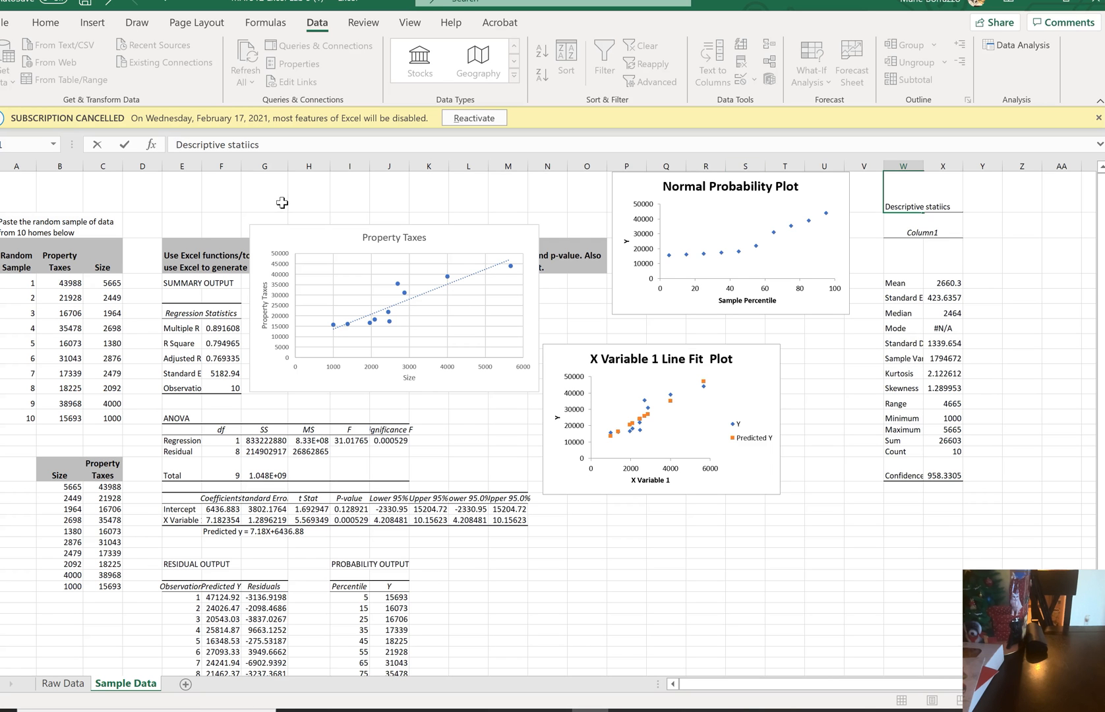
{"action": "type", "text": "Size"}
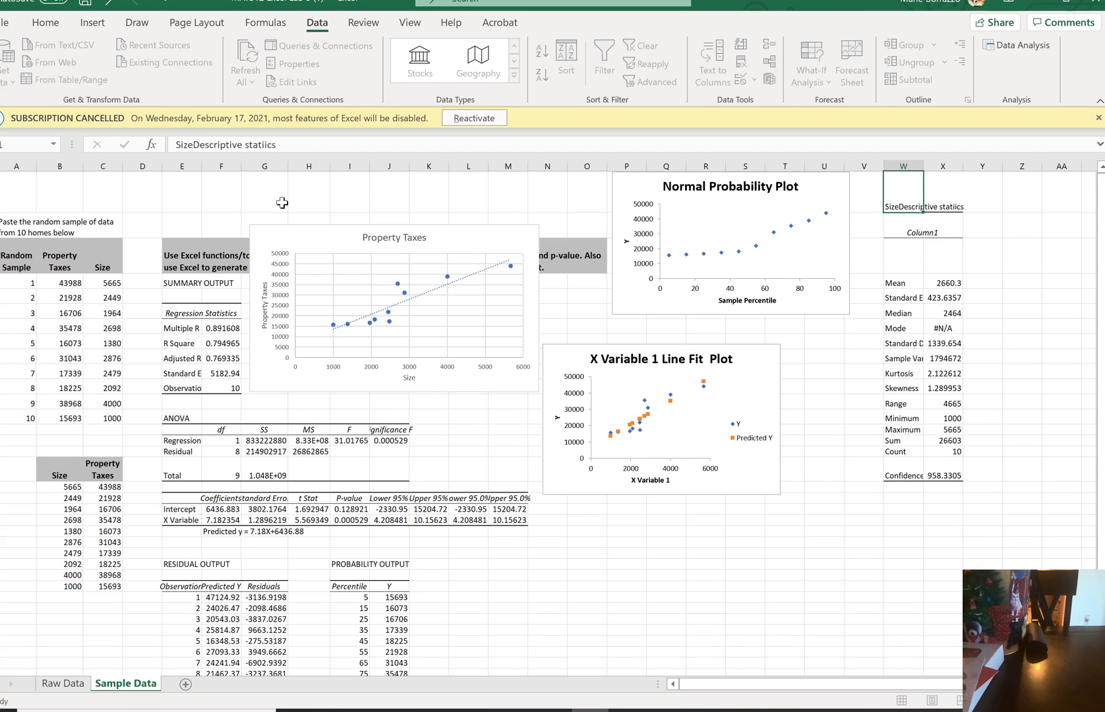
{"action": "key", "text": "Return"}
Step: Enter the heading "Property Taxes" in cell Z1
{"action": "key", "text": "Right"}
{"action": "key", "text": "Right"}
{"action": "key", "text": "Up"}
{"action": "key", "text": "Right"}
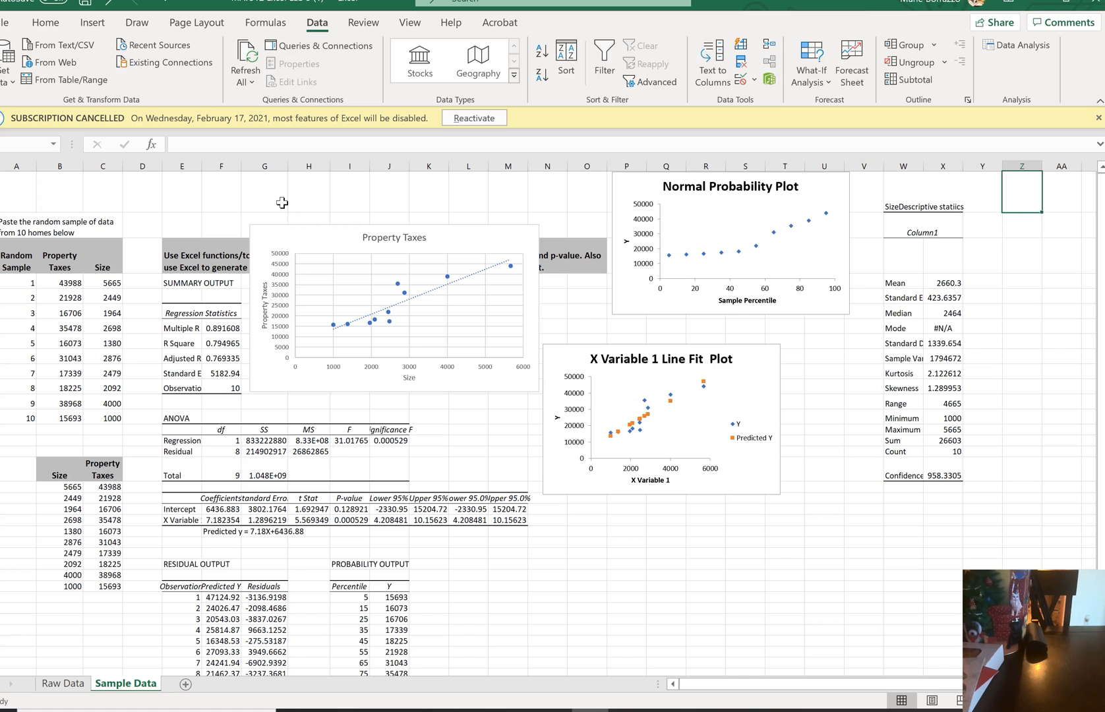
{"action": "type", "text": "O"}
{"action": "type", "text": "roperty Taxes"}
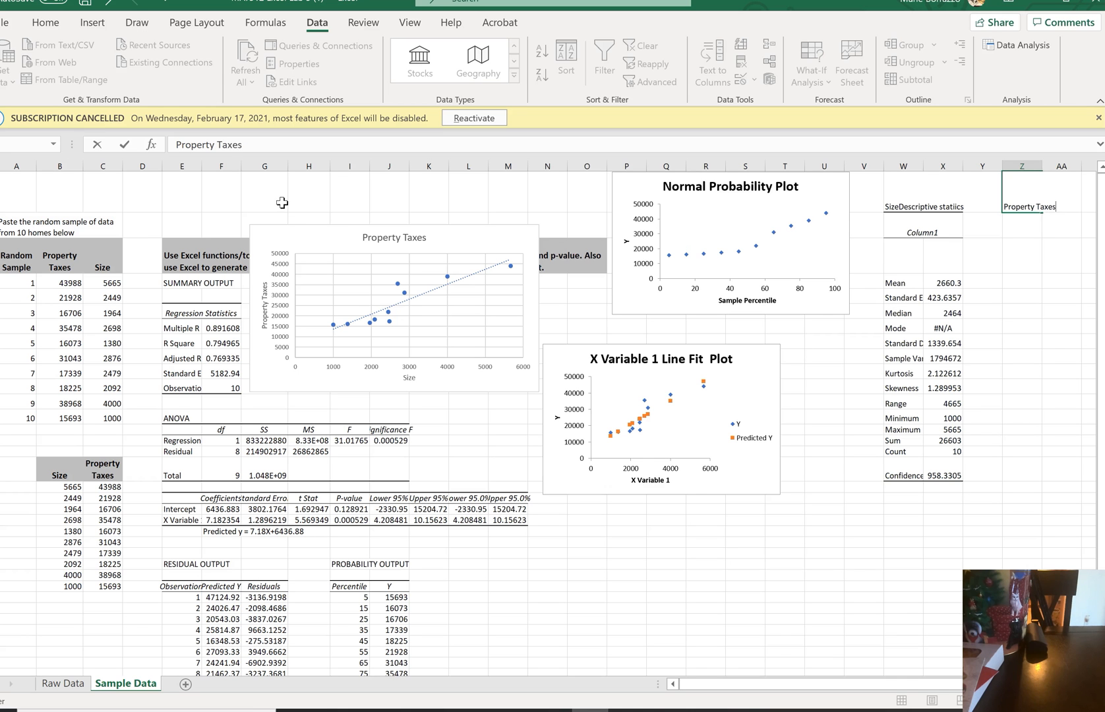
{"action": "key", "text": "Return"}
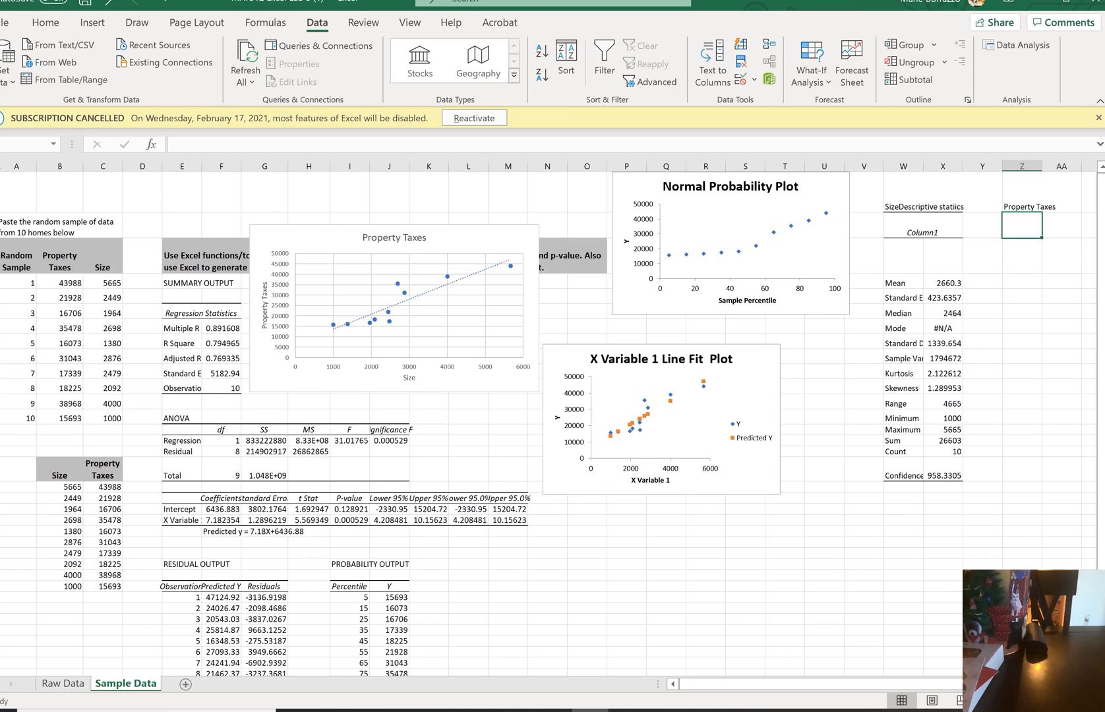
Step: Set up another Descriptive Statistics analysis with the Property Taxes values B4:B13 as the input range
{"action": "left_click", "coordinate": [1024, 43]}
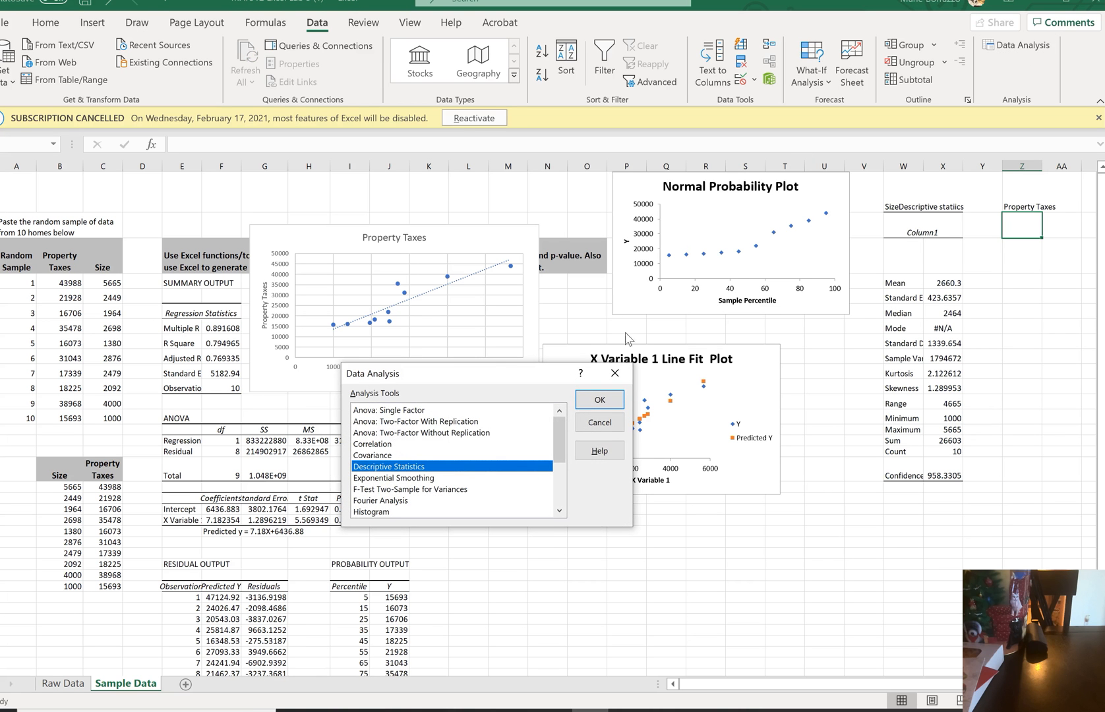
{"action": "left_click", "coordinate": [605, 401]}
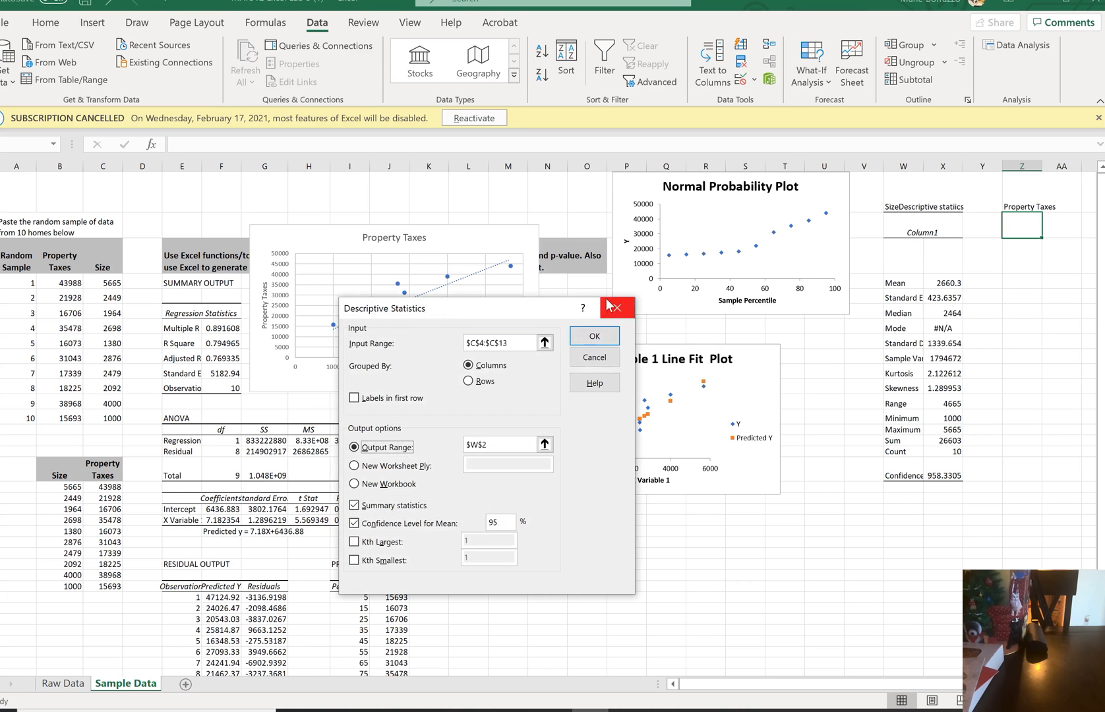
{"action": "left_click", "coordinate": [519, 343]}
{"action": "key", "text": "BackSpace"}
{"action": "key", "text": "BackSpace"}
{"action": "key", "text": "BackSpace"}
{"action": "key", "text": "BackSpace"}
{"action": "key", "text": "BackSpace"}
{"action": "key", "text": "BackSpace"}
{"action": "key", "text": "BackSpace"}
{"action": "key", "text": "BackSpace"}
{"action": "key", "text": "BackSpace"}
{"action": "key", "text": "BackSpace"}
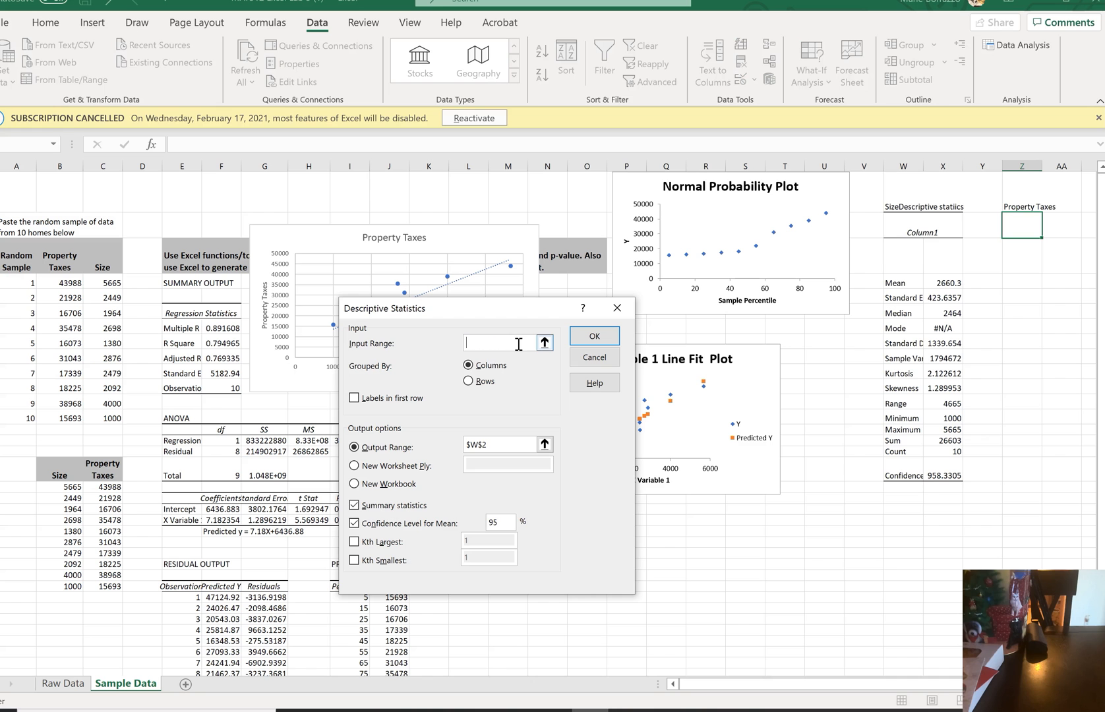
{"action": "left_click_drag", "start_coordinate": [66, 283], "coordinate": [73, 418]}
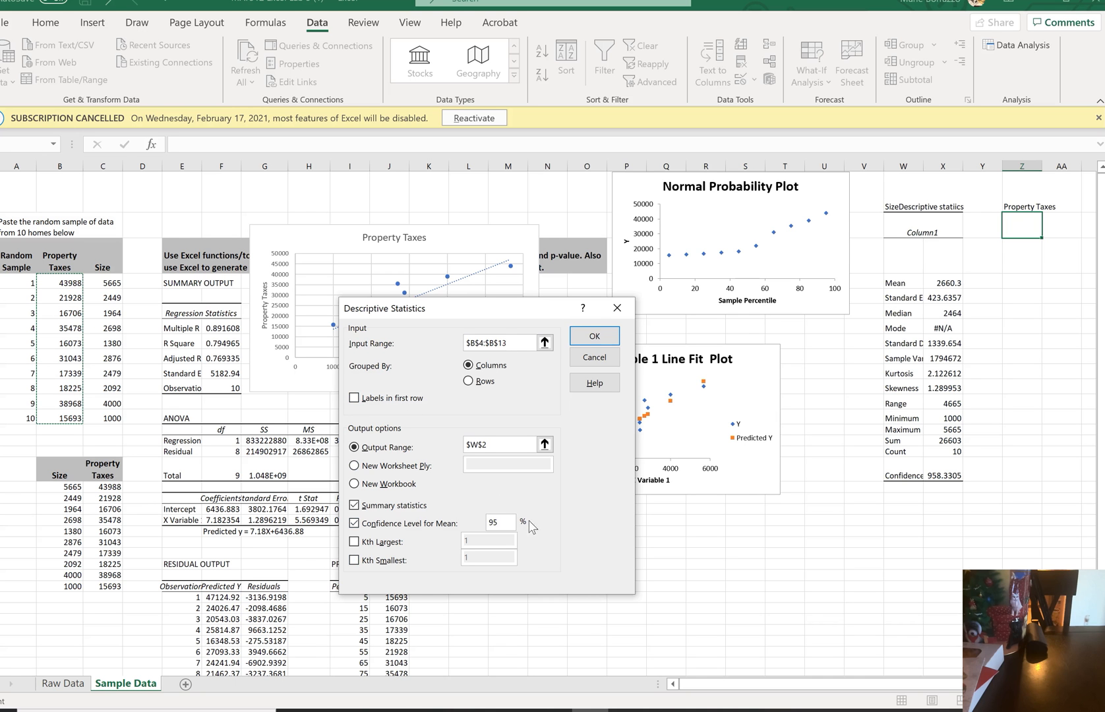
Step: Decline overwriting the Size statistics, change the output range to Z2, and generate the Property Taxes descriptive statistics
{"action": "left_click", "coordinate": [586, 336]}
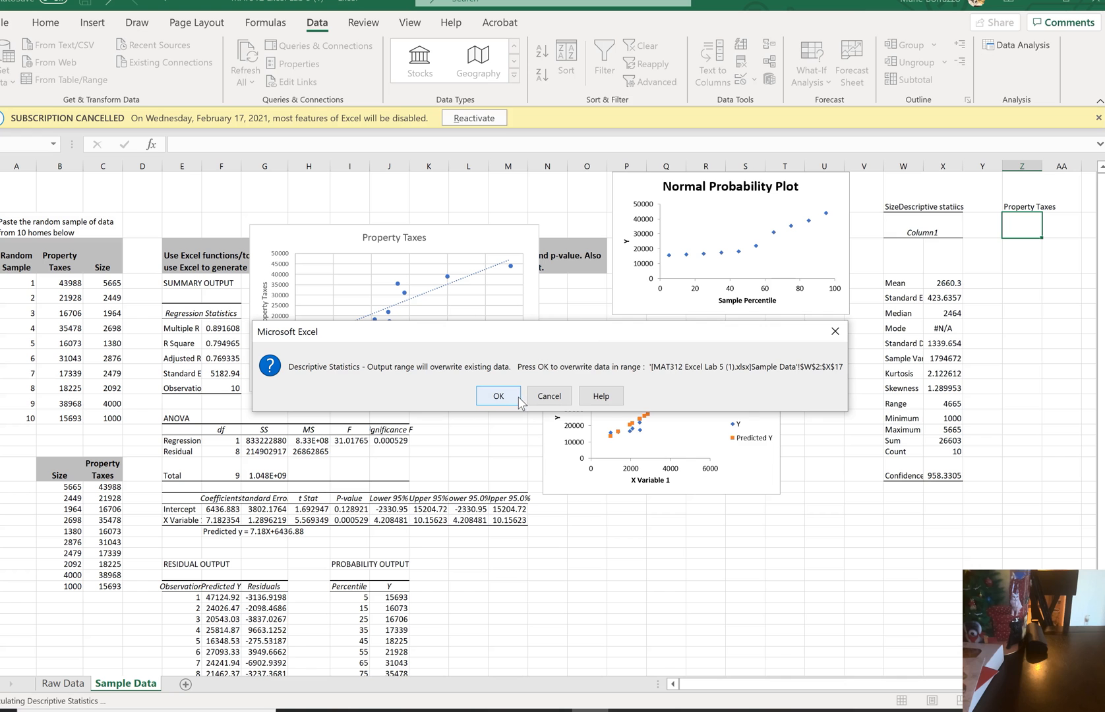
{"action": "left_click", "coordinate": [547, 396]}
{"action": "left_click", "coordinate": [494, 444]}
{"action": "key", "text": "BackSpace"}
{"action": "key", "text": "BackSpace"}
{"action": "key", "text": "BackSpace"}
{"action": "key", "text": "BackSpace"}
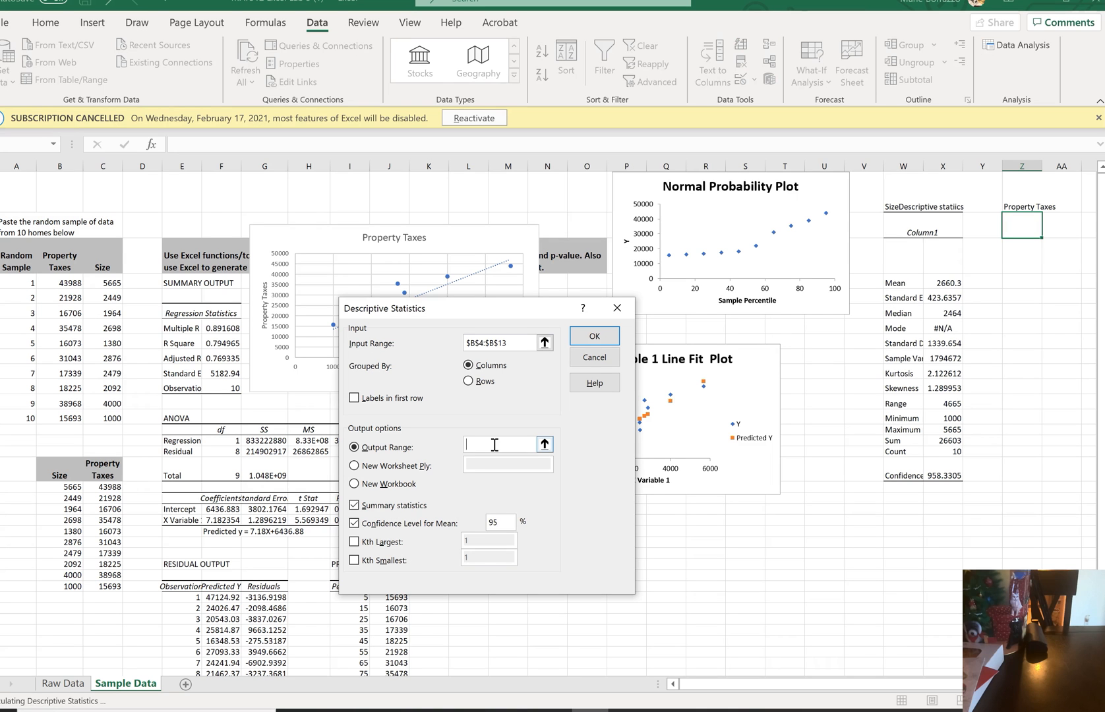
{"action": "left_click", "coordinate": [1018, 227]}
{"action": "left_click", "coordinate": [594, 336]}
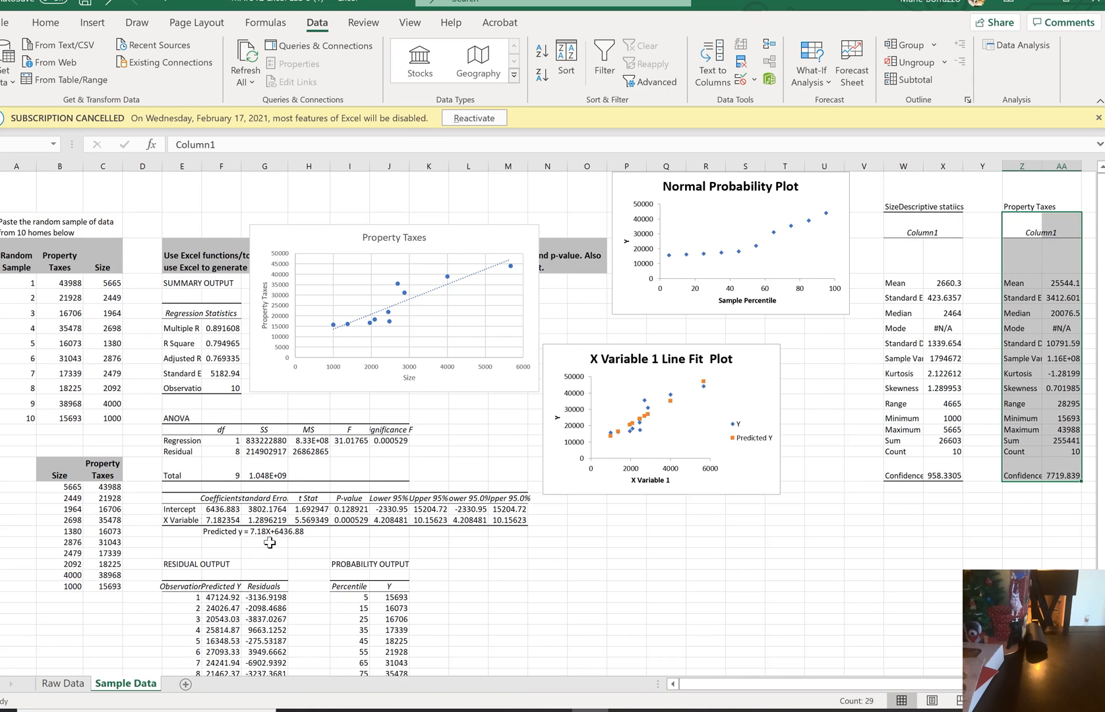
Step: Calculate the predicted property taxes for a 1,500 square ft home in G23 with the formula =7.18*1500+6436.88
{"action": "scroll", "coordinate": [270, 542], "scroll_direction": "up", "scroll_amount": 10}
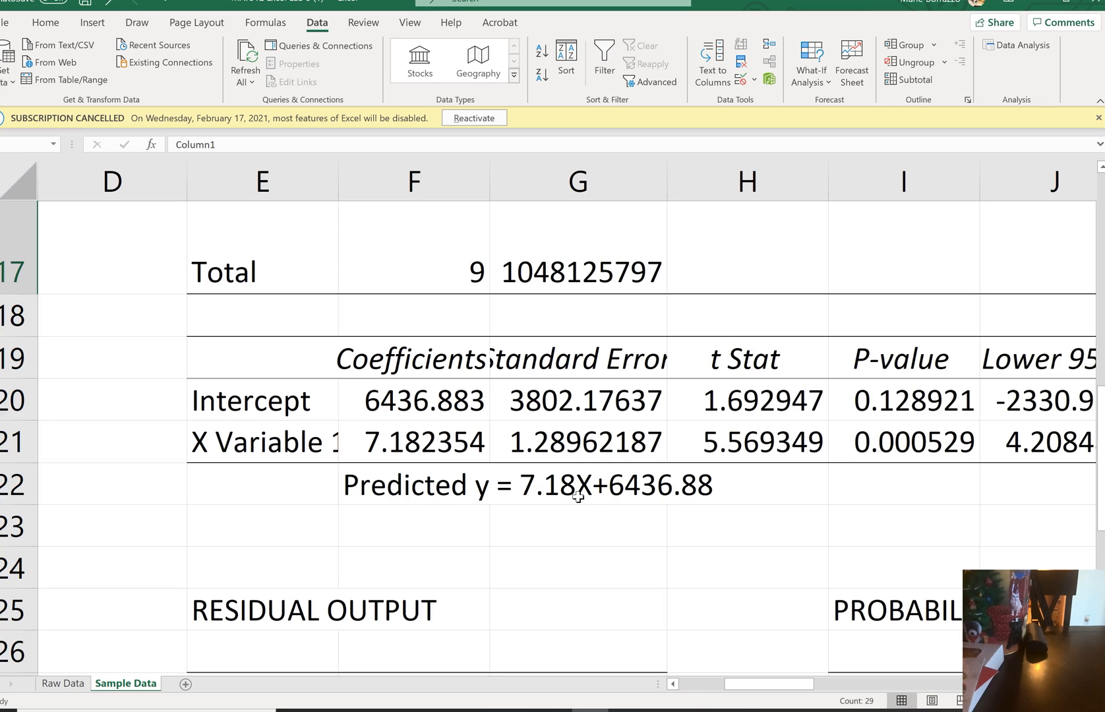
{"action": "left_click", "coordinate": [510, 530]}
{"action": "type", "text": "="}
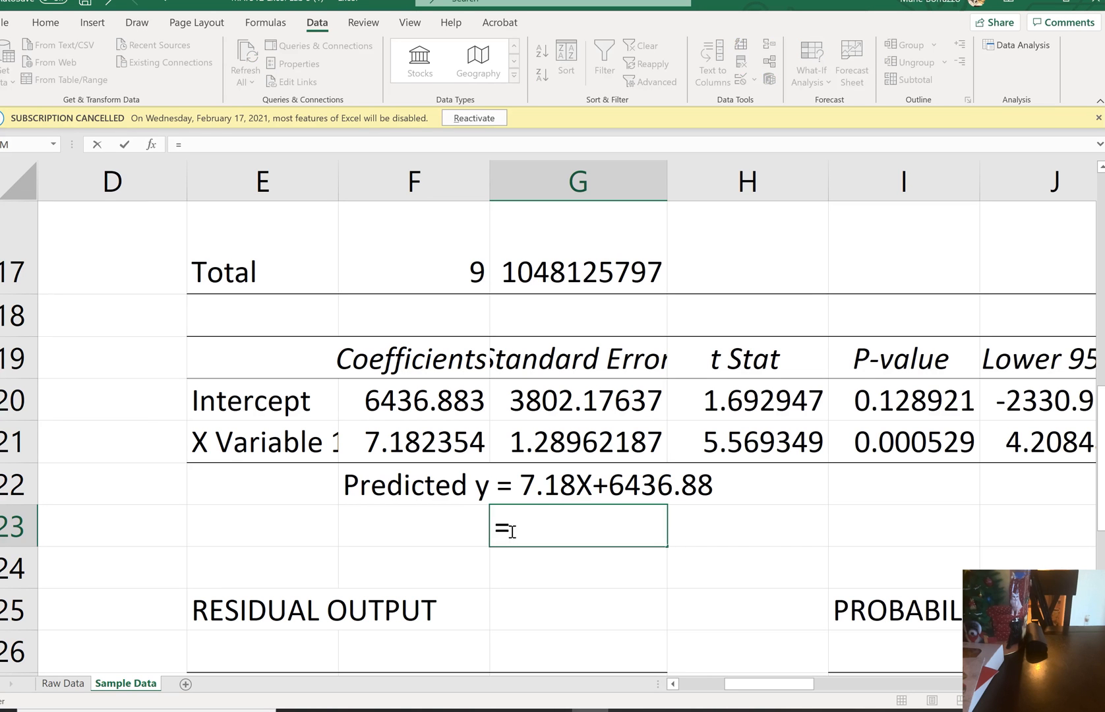
{"action": "type", "text": "7.18*"}
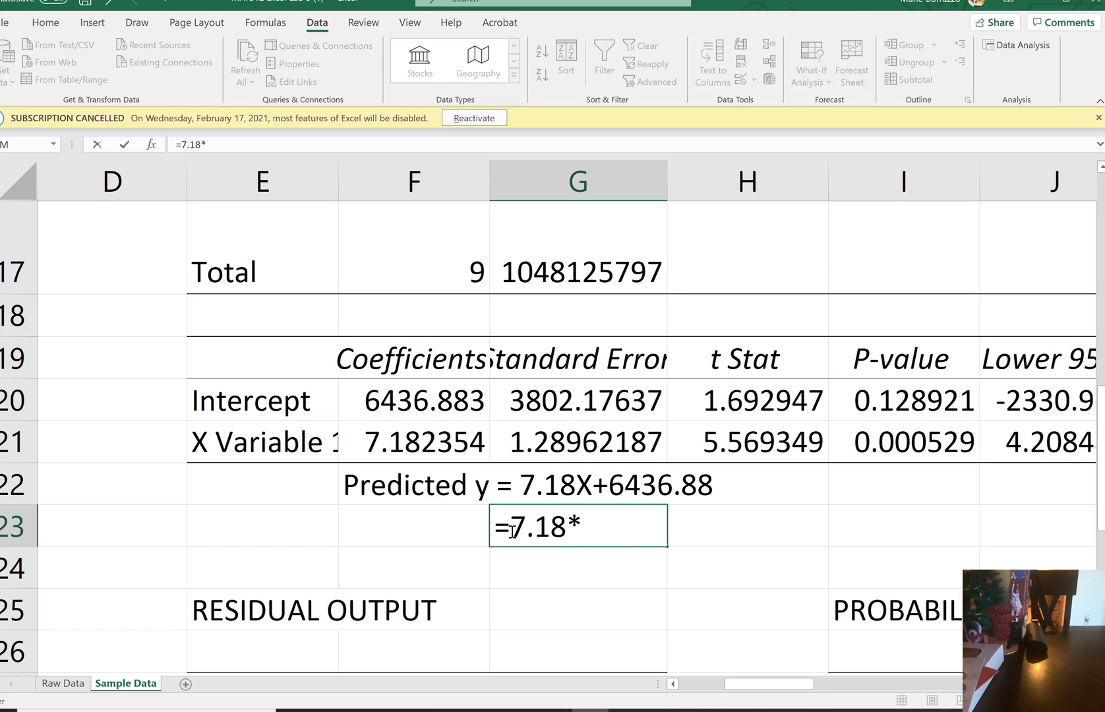
{"action": "type", "text": "1500"}
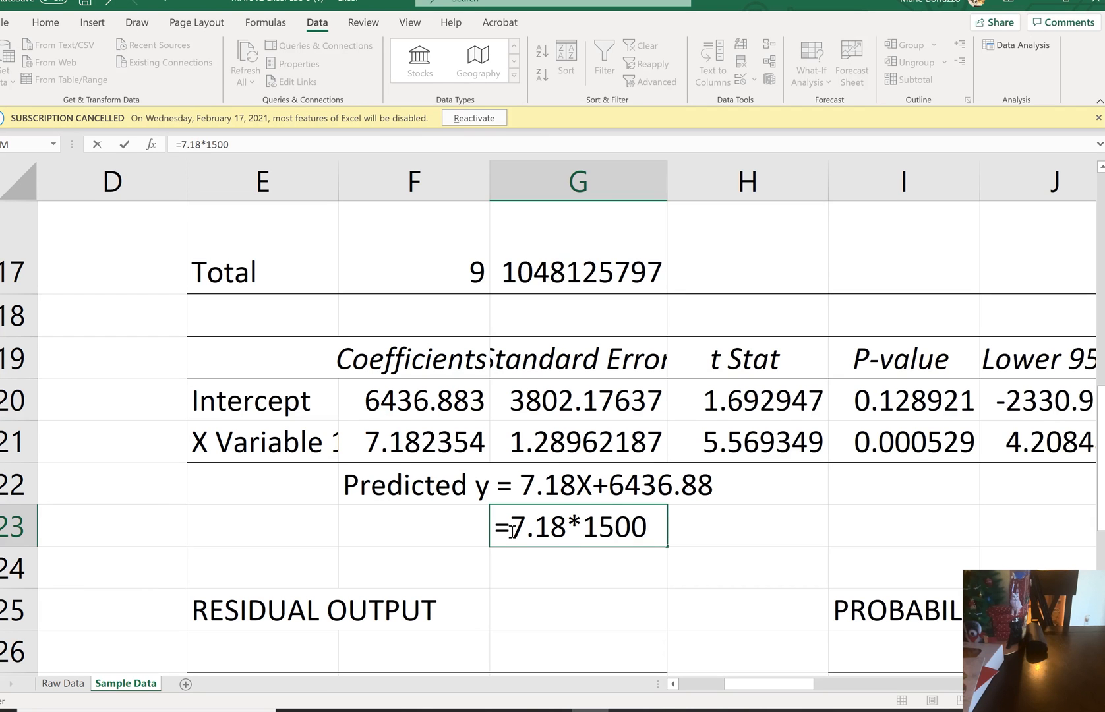
{"action": "type", "text": "+6436"}
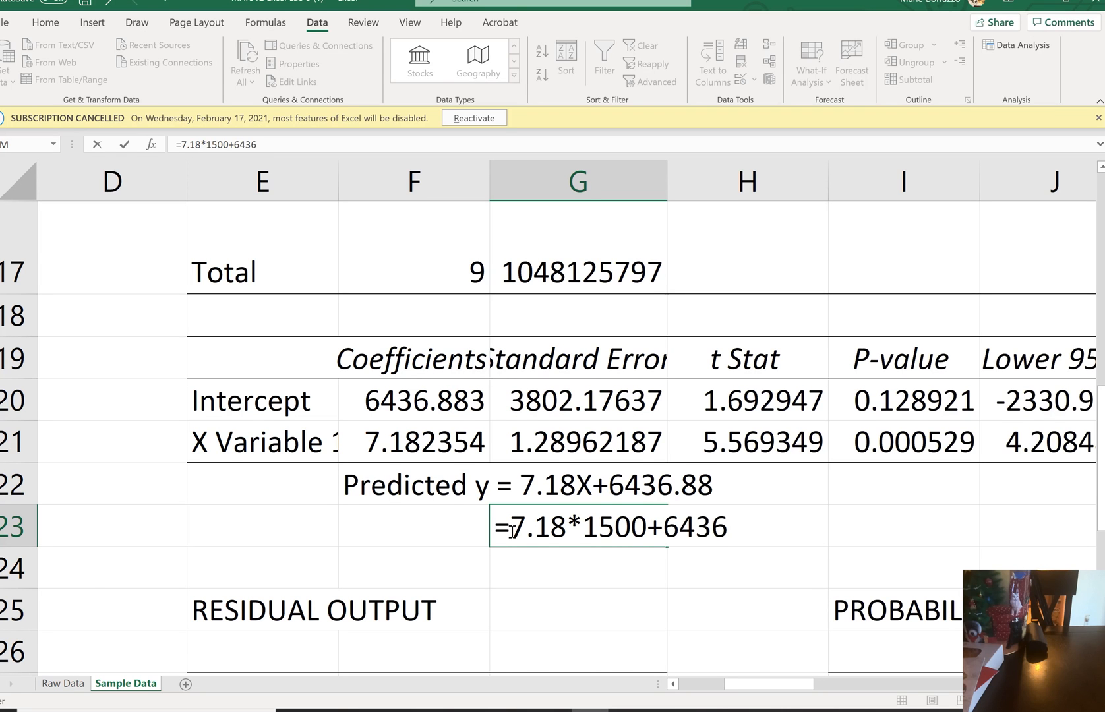
{"action": "type", "text": ".88"}
{"action": "key", "text": "Return"}
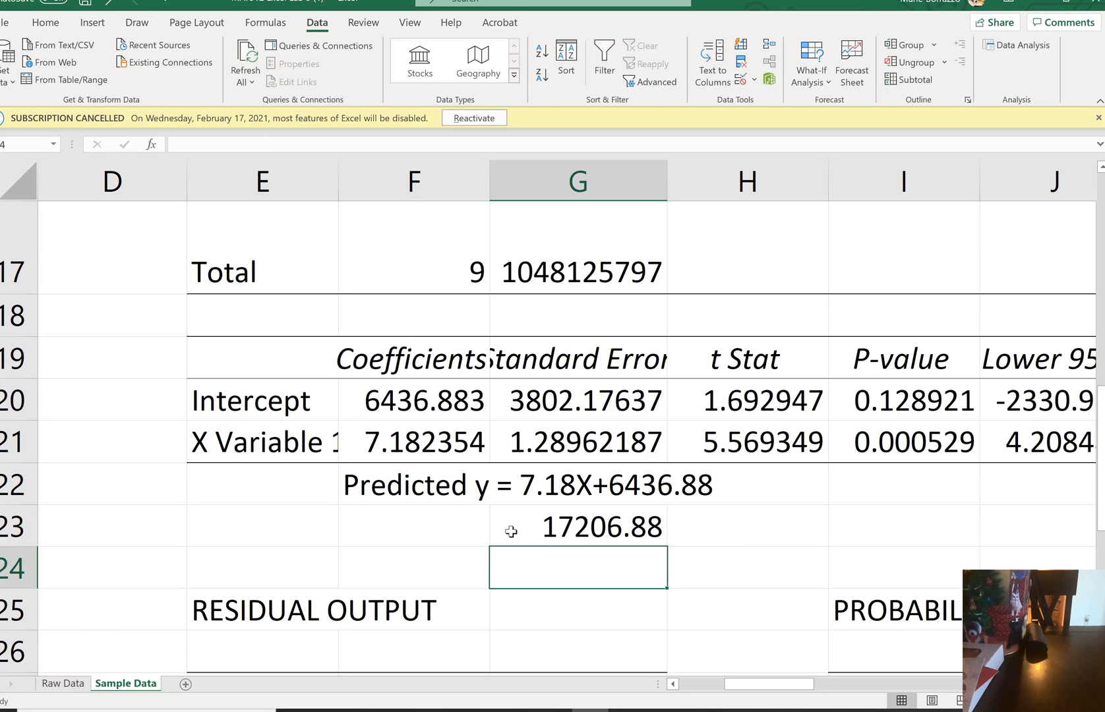
{"action": "left_click", "coordinate": [511, 532]}
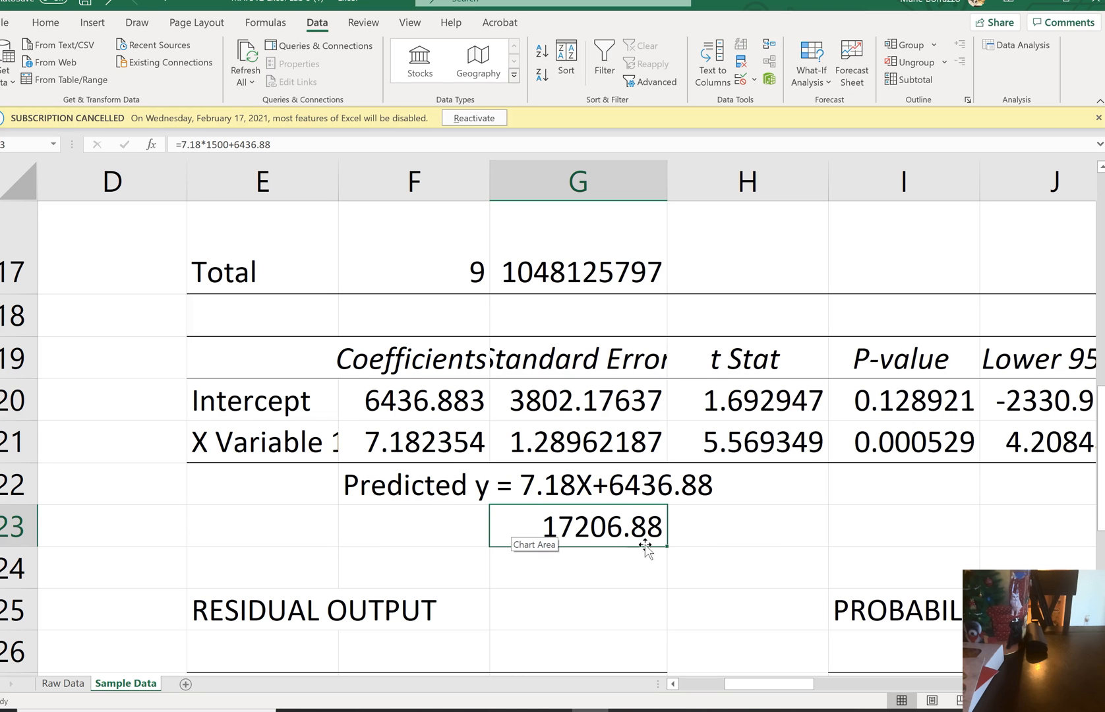
{"action": "left_click", "coordinate": [680, 564]}
Step: Switch to the Canvas assignment page in the browser and read through the Excel Lab #5 report requirements
{"action": "scroll", "coordinate": [679, 564], "scroll_direction": "down", "scroll_amount": 5}
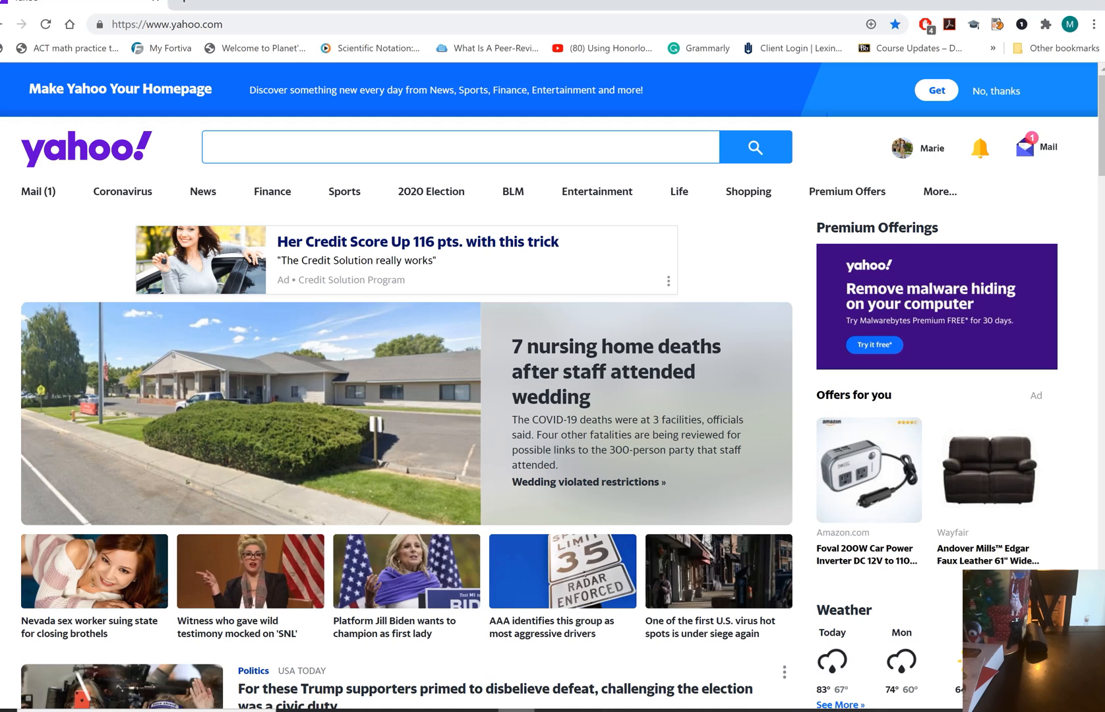
{"action": "left_click", "coordinate": [553, 710]}
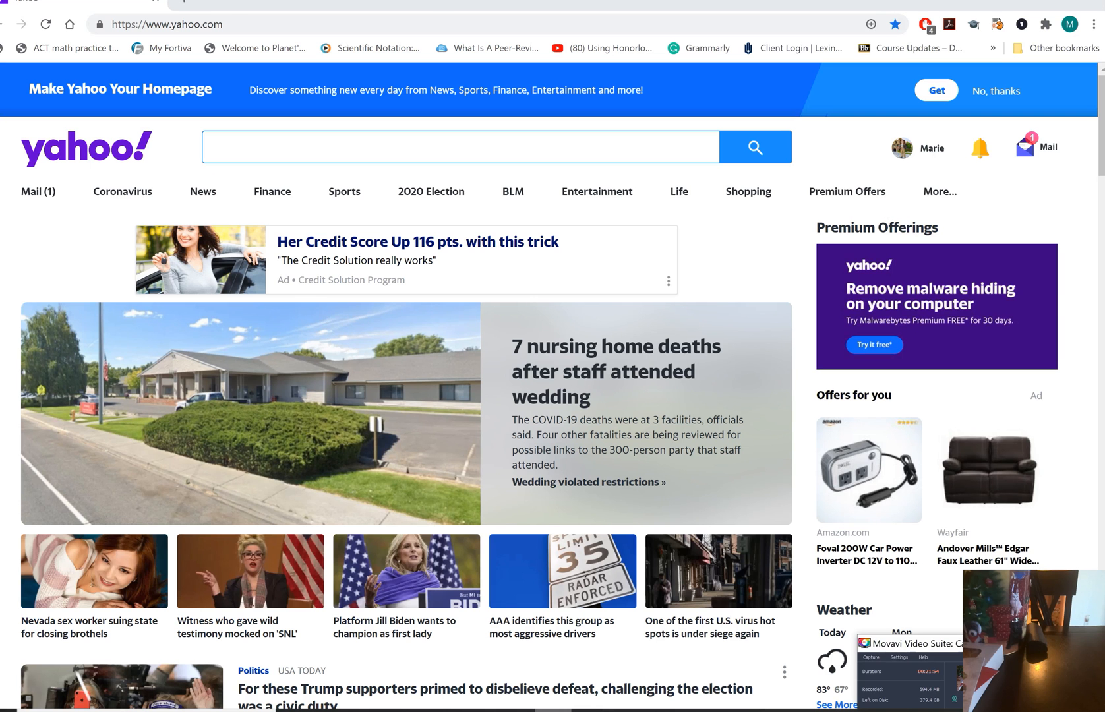
{"action": "left_click", "coordinate": [370, 711]}
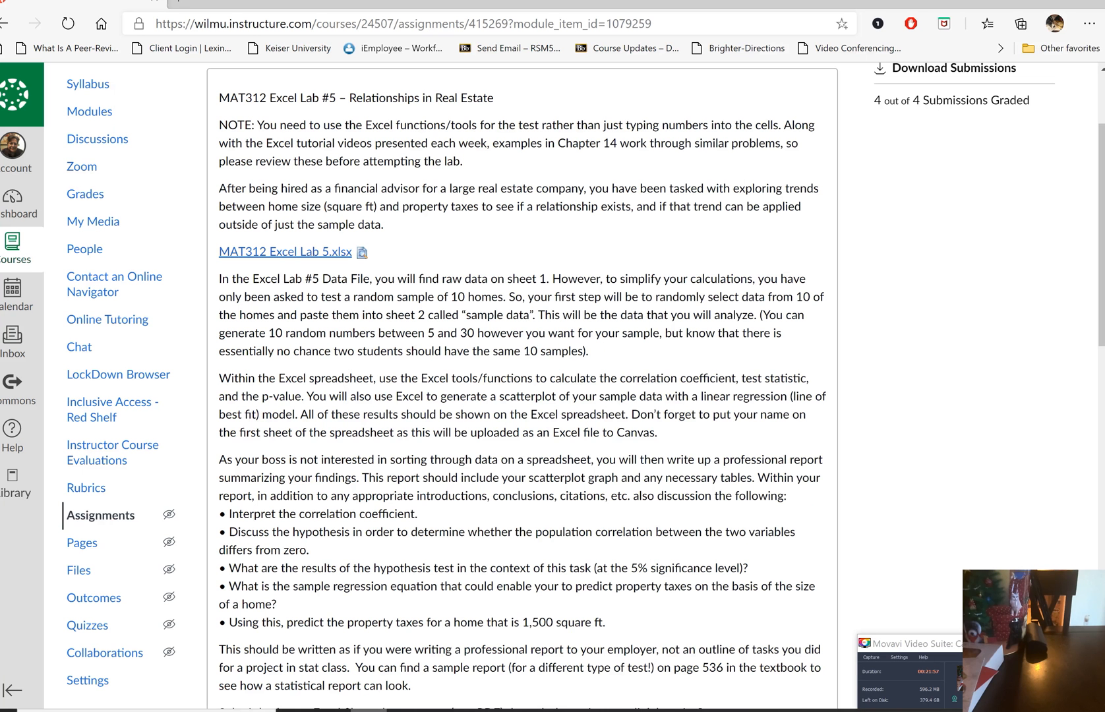
{"action": "scroll", "coordinate": [521, 383], "scroll_direction": "down", "scroll_amount": 1}
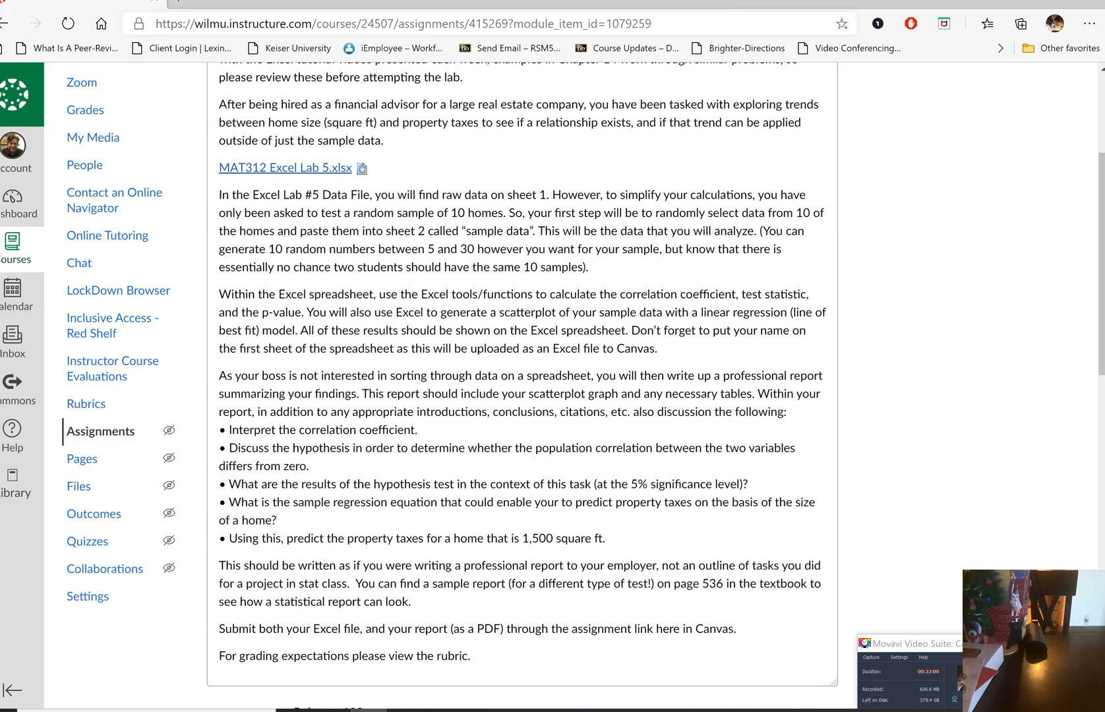
Step: Switch back to Excel and examine the regression output on the Sample Data sheet, focusing on Multiple R and R Square
{"action": "key", "text": "alt+Tab"}
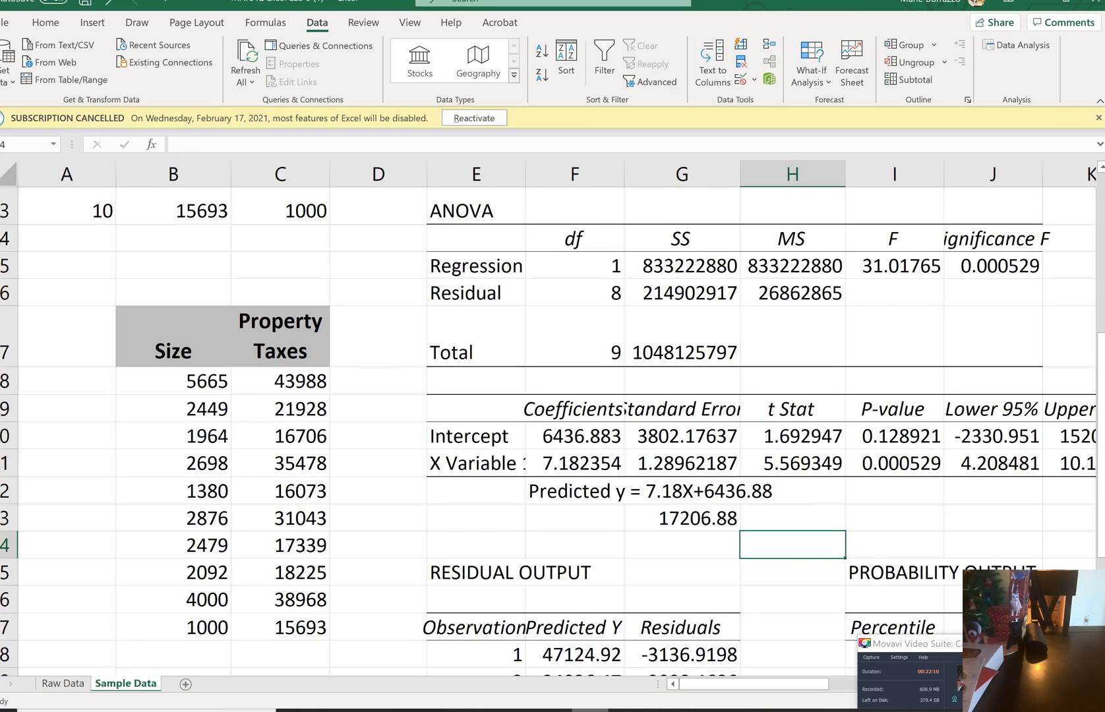
{"action": "scroll", "coordinate": [556, 428], "scroll_direction": "right", "scroll_amount": 1}
{"action": "left_click", "coordinate": [957, 538]}
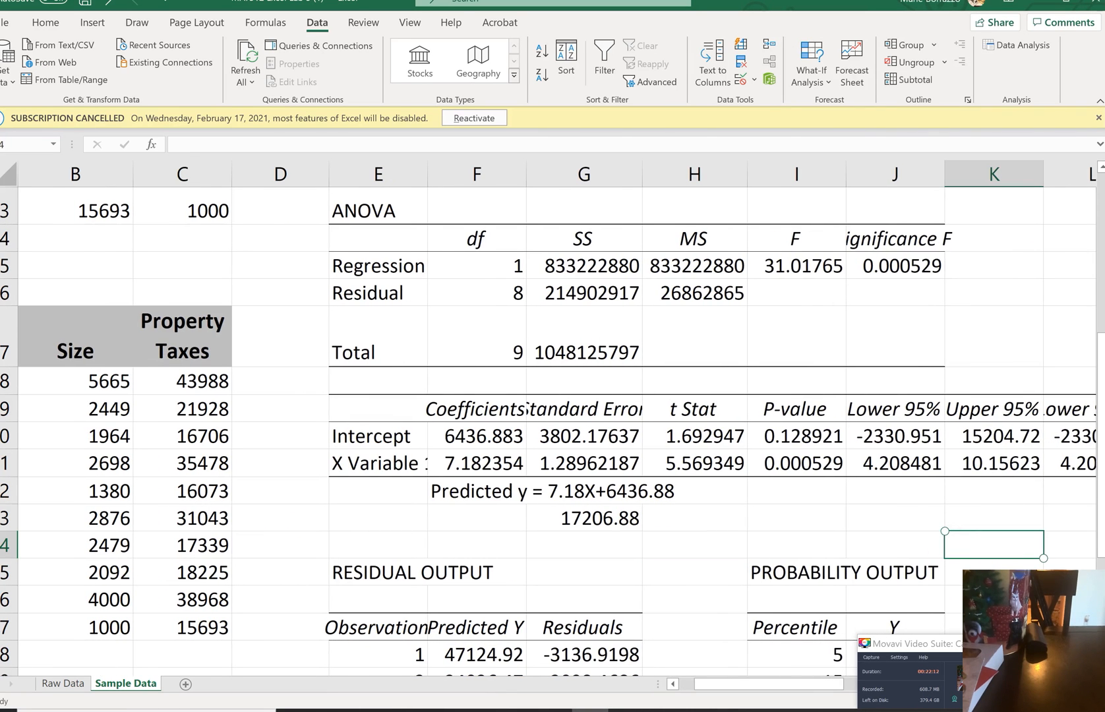
{"action": "scroll", "coordinate": [556, 428], "scroll_direction": "up", "scroll_amount": 1}
{"action": "scroll", "coordinate": [556, 429], "scroll_direction": "right", "scroll_amount": 1}
{"action": "scroll", "coordinate": [557, 429], "scroll_direction": "down", "scroll_amount": 1}
{"action": "scroll", "coordinate": [557, 428], "scroll_direction": "up", "scroll_amount": 5}
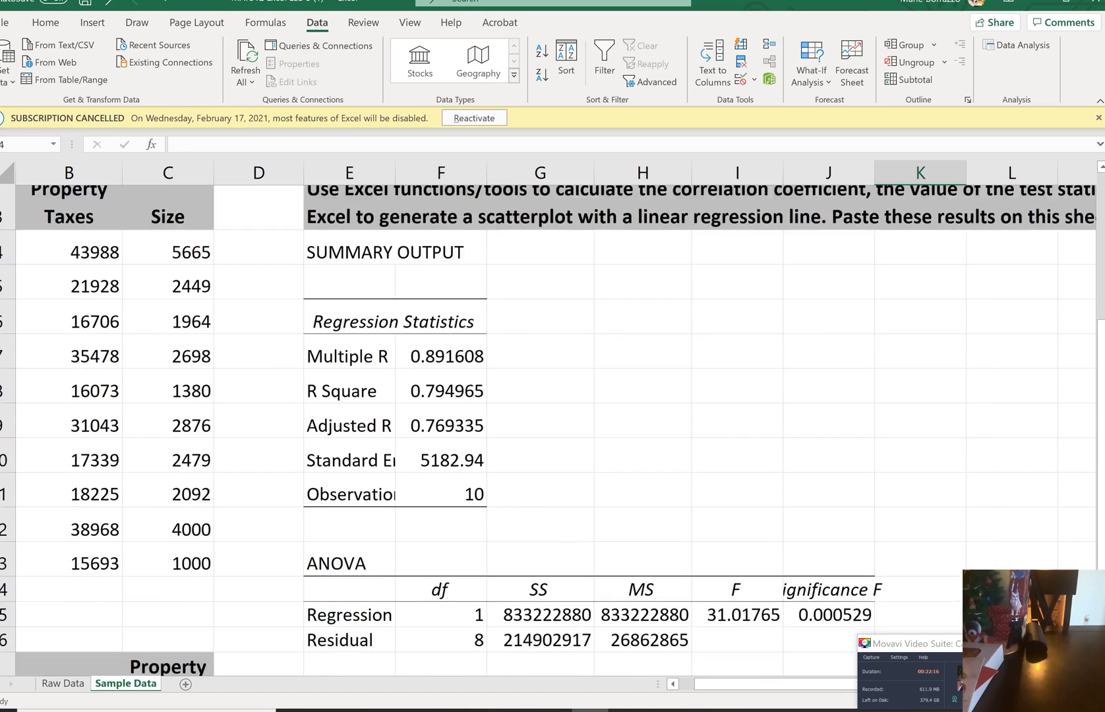
{"action": "scroll", "coordinate": [293, 614], "scroll_direction": "up", "scroll_amount": 1}
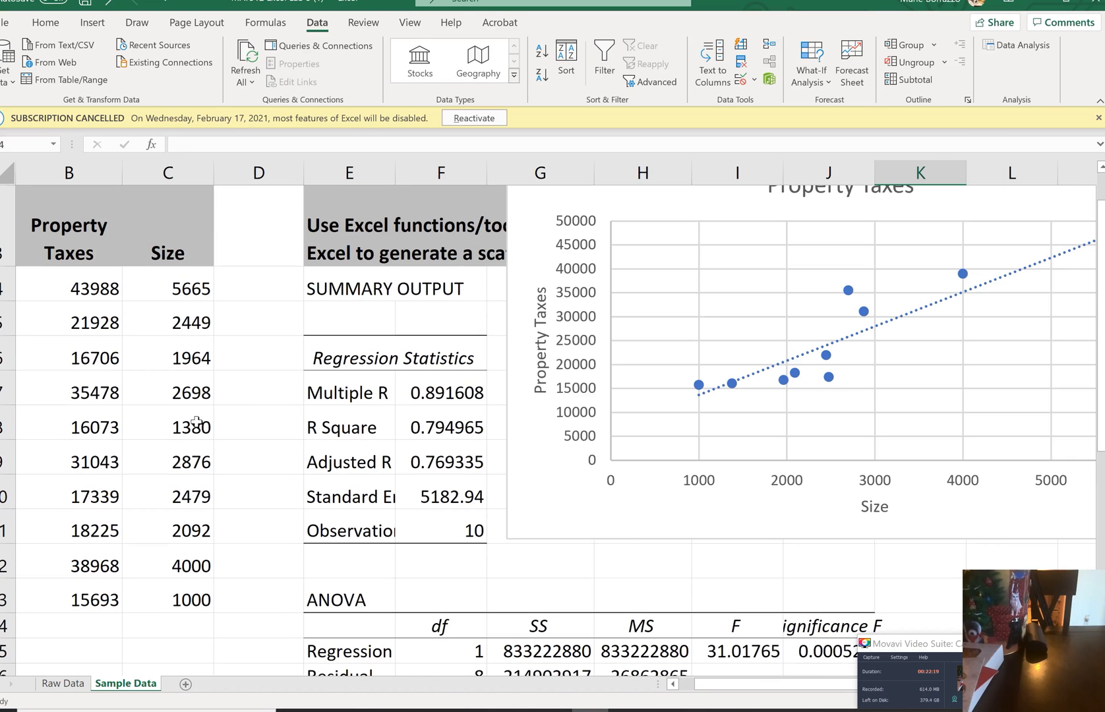
{"action": "left_click", "coordinate": [272, 393]}
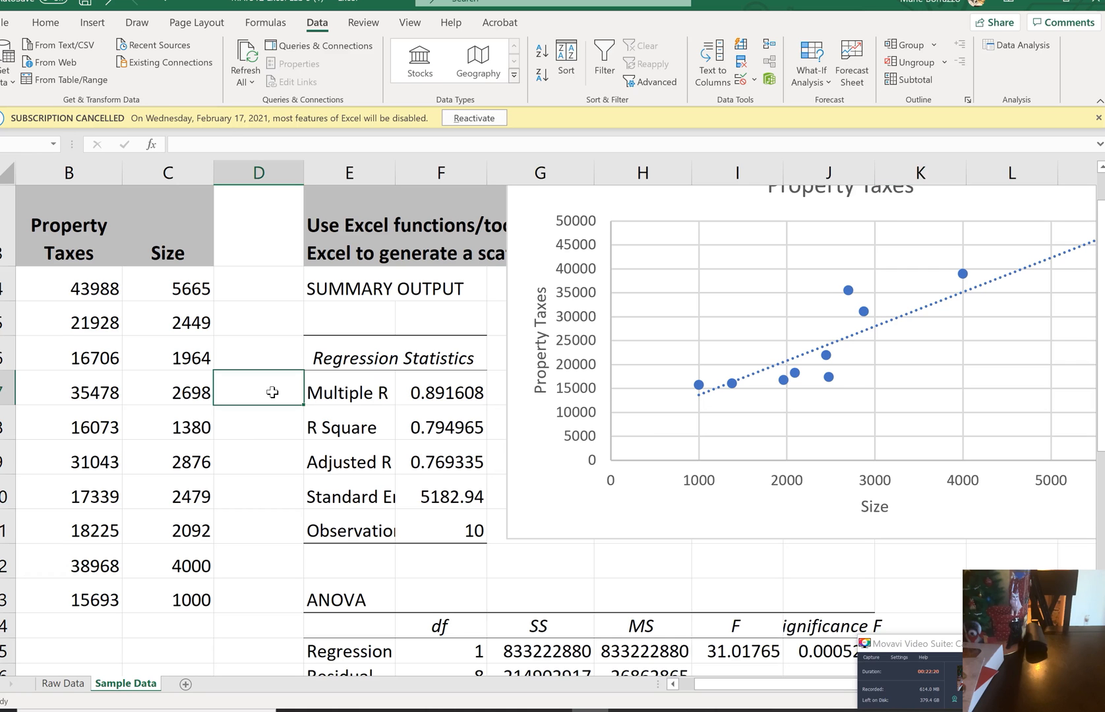
{"action": "left_click", "coordinate": [356, 425]}
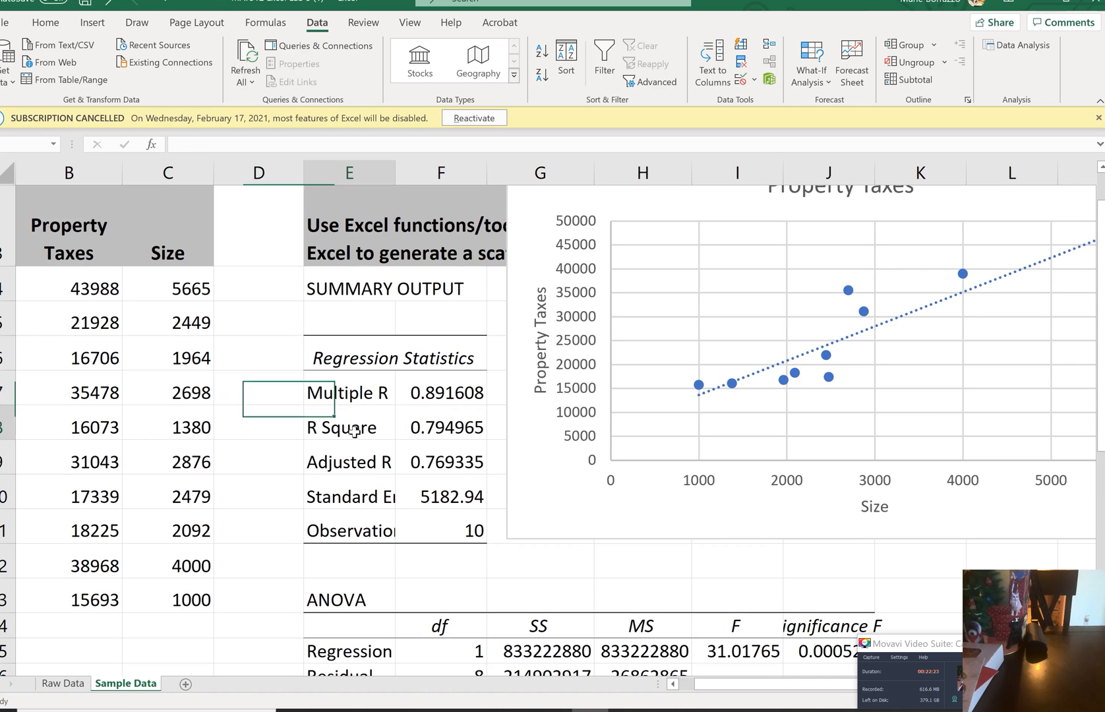
{"action": "left_click", "coordinate": [331, 456]}
{"action": "left_click", "coordinate": [323, 393]}
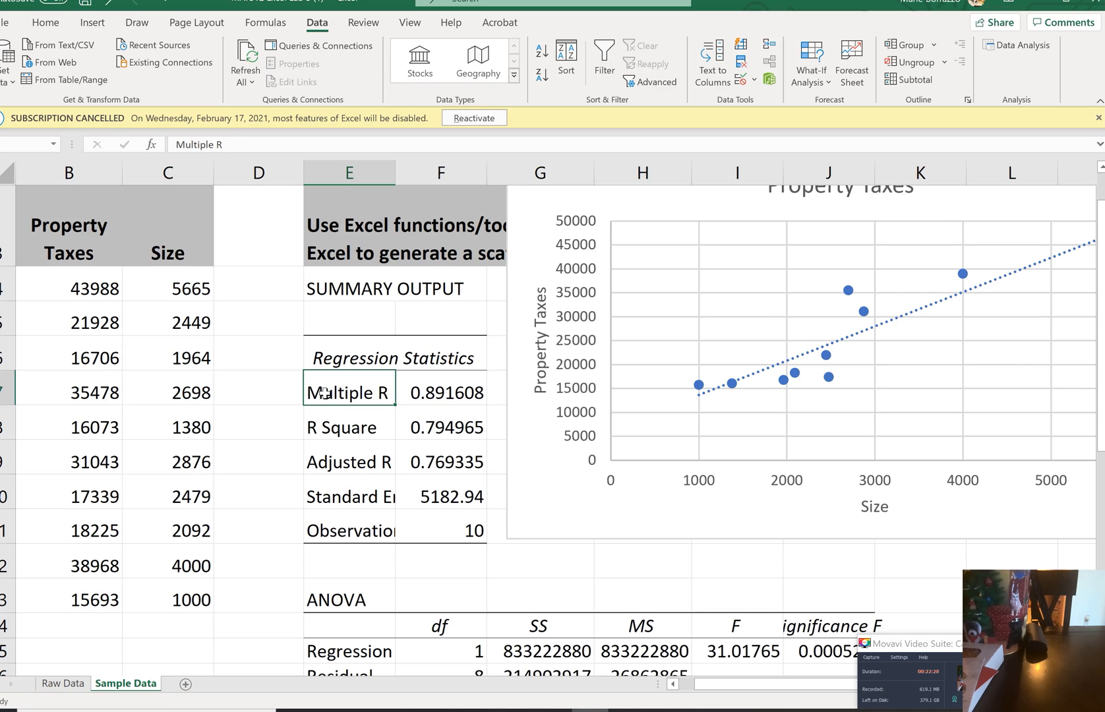
Step: Calculate the correlation between Property Taxes and Size in D4 with =CORREL(B4:B13,C4:C13) and compare it with Multiple R
{"action": "left_click", "coordinate": [243, 290]}
{"action": "type", "text": "=core"}
{"action": "left_click", "coordinate": [245, 291]}
{"action": "type", "text": "rre"}
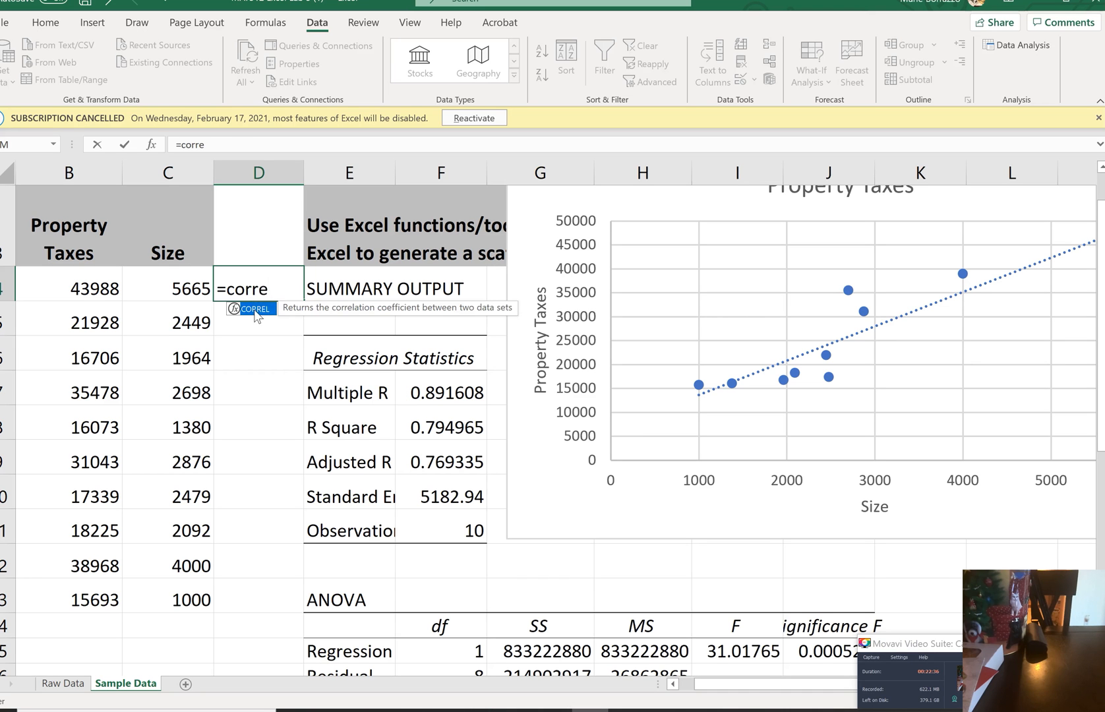
{"action": "double_click", "coordinate": [255, 310]}
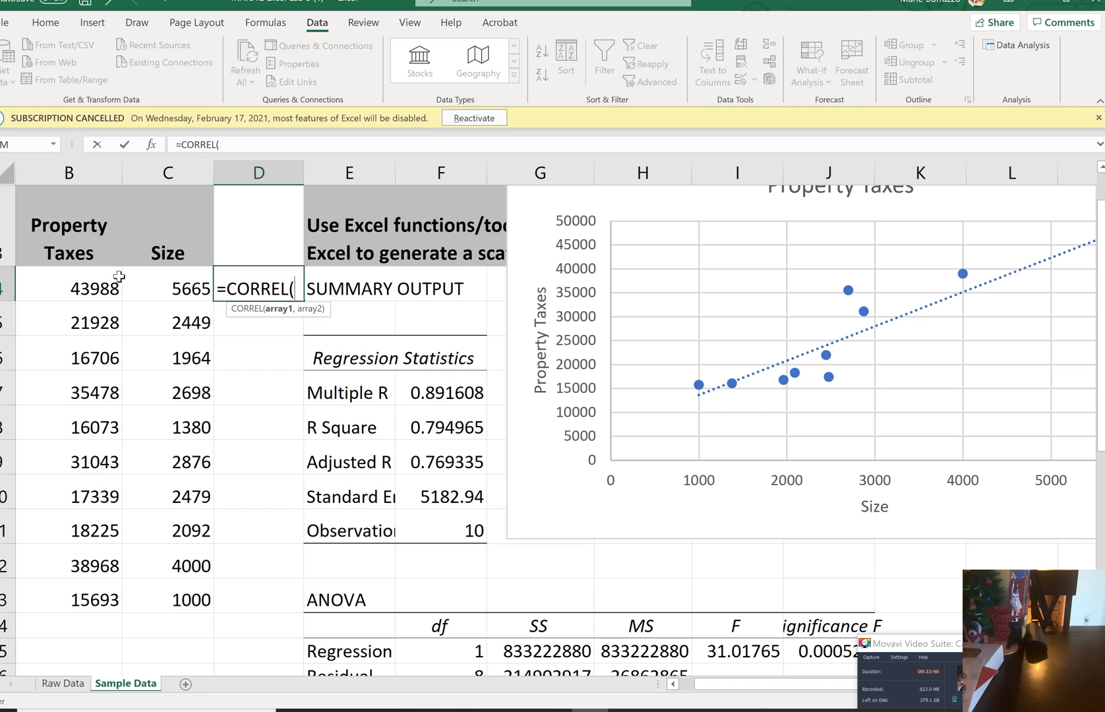
{"action": "left_click_drag", "start_coordinate": [97, 283], "coordinate": [110, 601]}
{"action": "type", "text": ","}
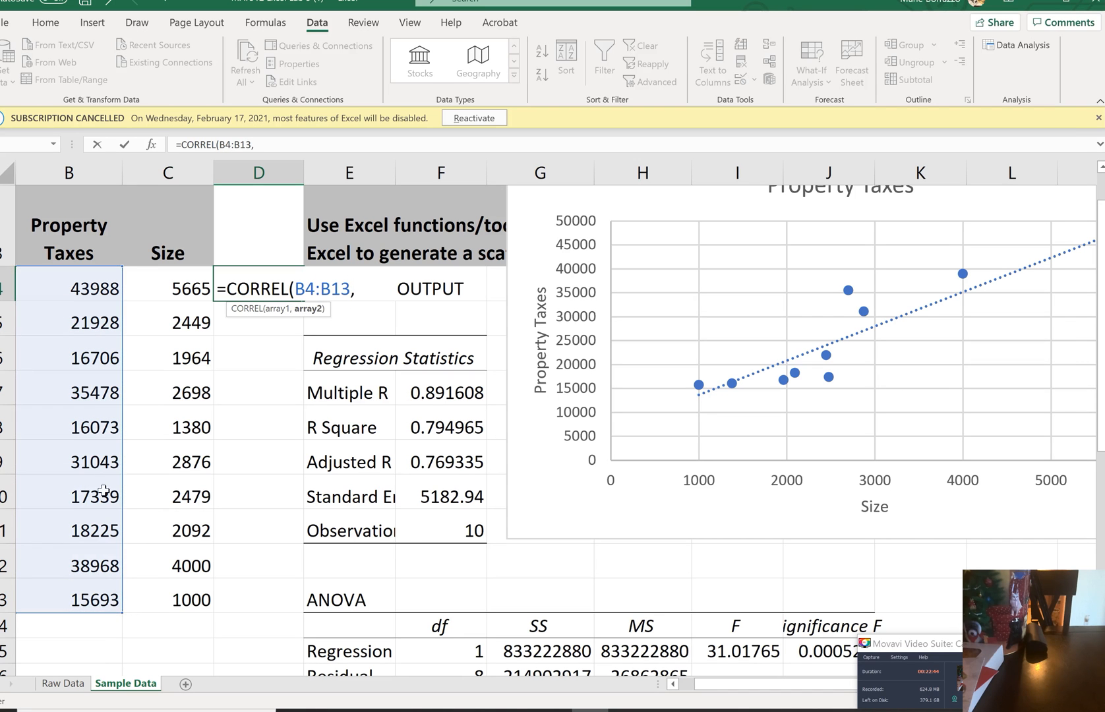
{"action": "left_click_drag", "start_coordinate": [170, 291], "coordinate": [167, 438]}
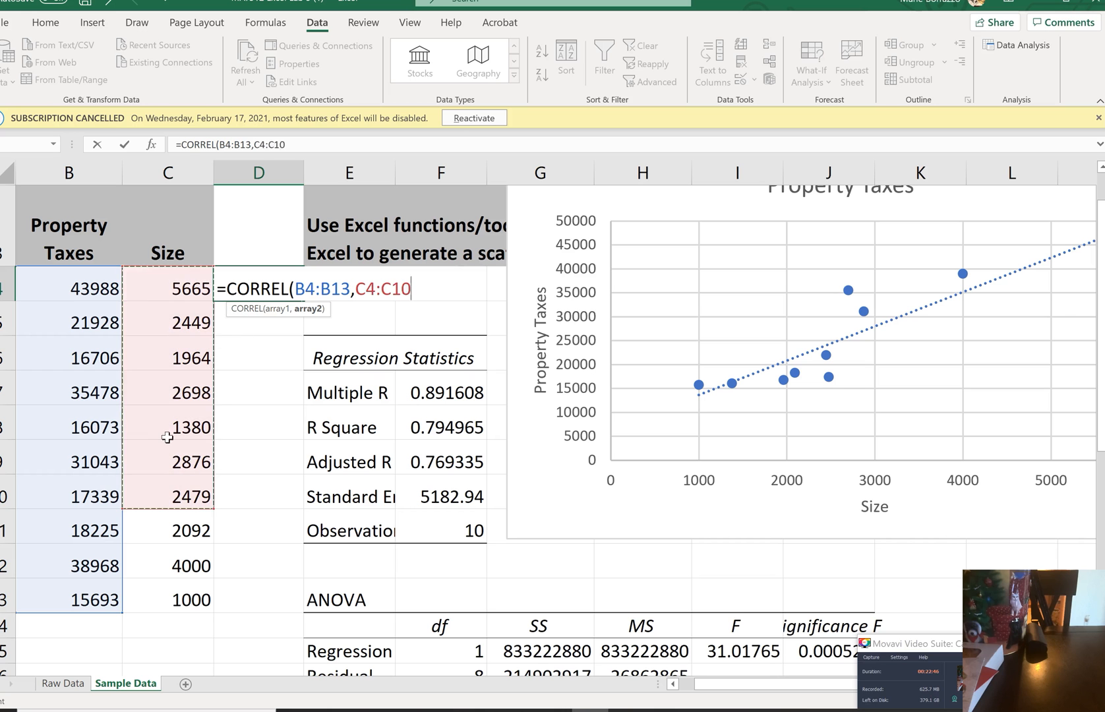
{"action": "left_click", "coordinate": [170, 489]}
{"action": "left_click", "coordinate": [158, 284]}
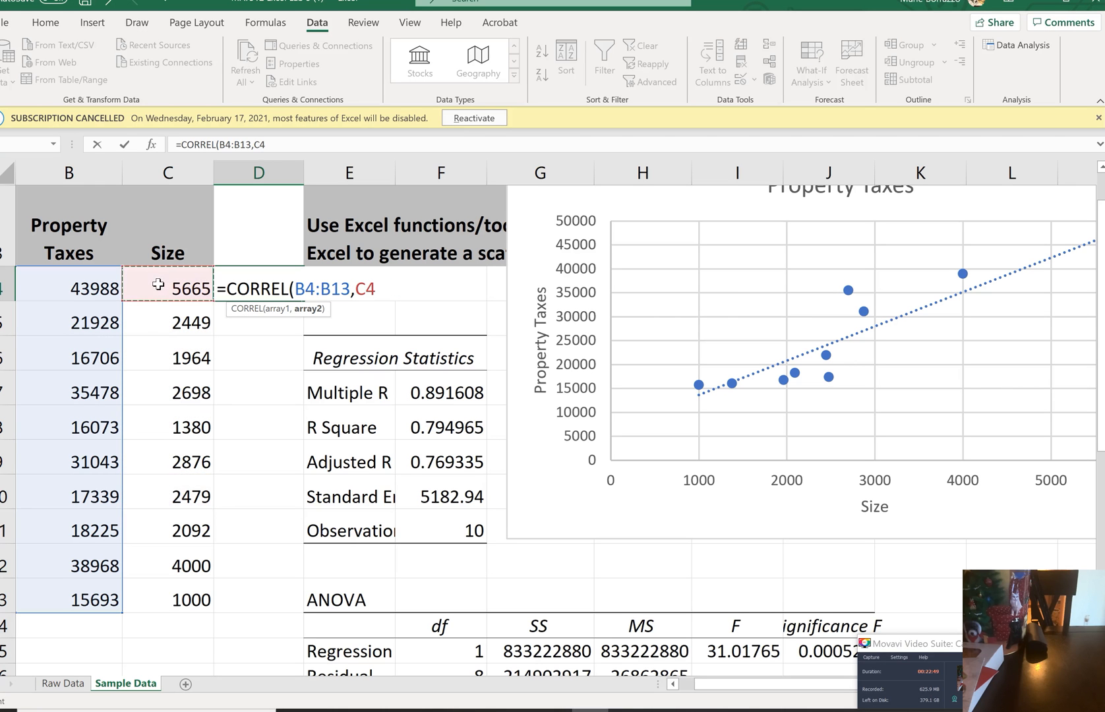
{"action": "left_click_drag", "start_coordinate": [158, 284], "coordinate": [161, 598]}
{"action": "type", "text": ")"}
{"action": "key", "text": "Return"}
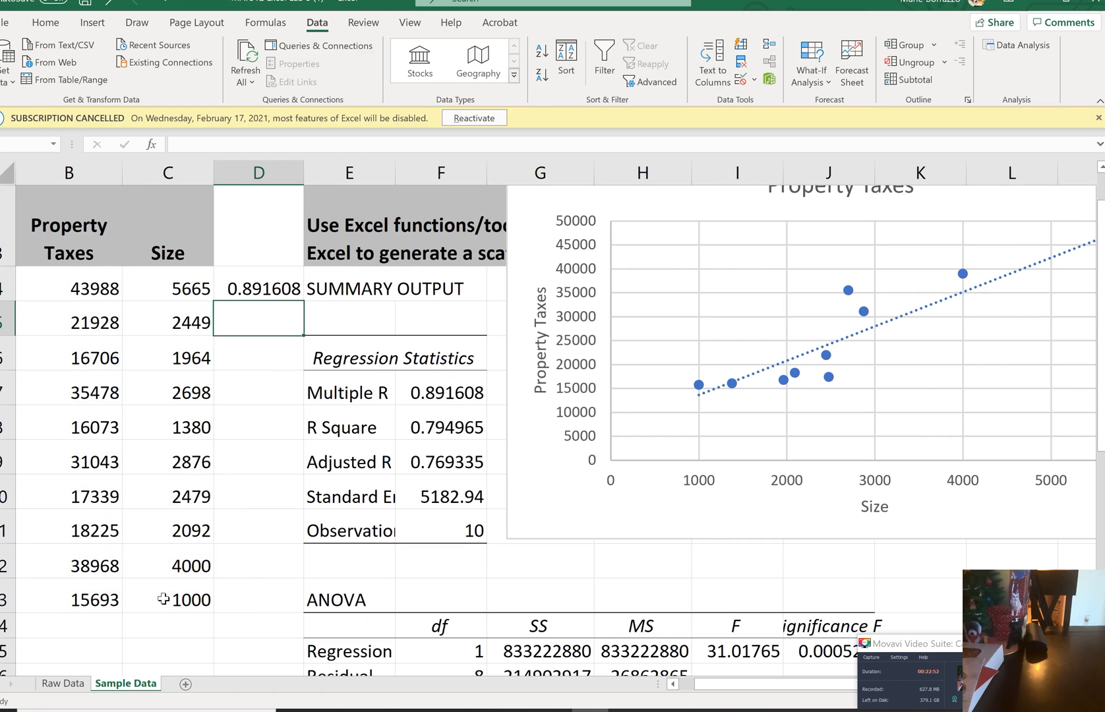
{"action": "left_click", "coordinate": [440, 394]}
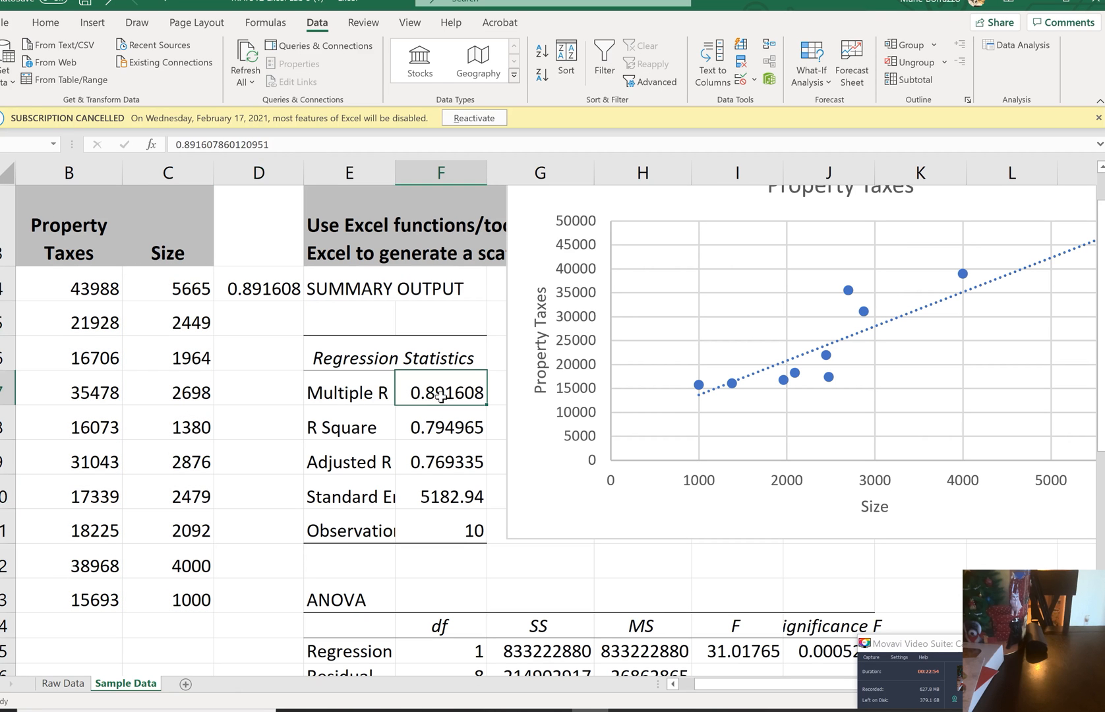
{"action": "left_click", "coordinate": [260, 285]}
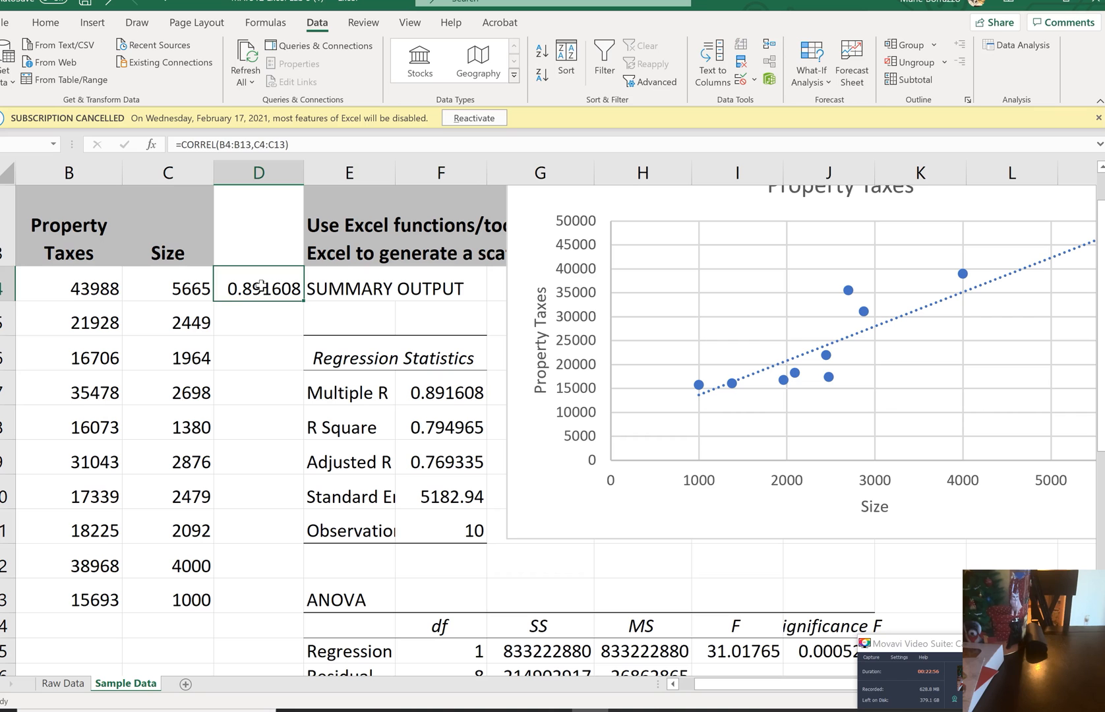
Step: Square the correlation coefficient in D5 with the formula =D4^2, and reselect the CORREL result in D4
{"action": "left_click", "coordinate": [245, 321]}
{"action": "type", "text": "="}
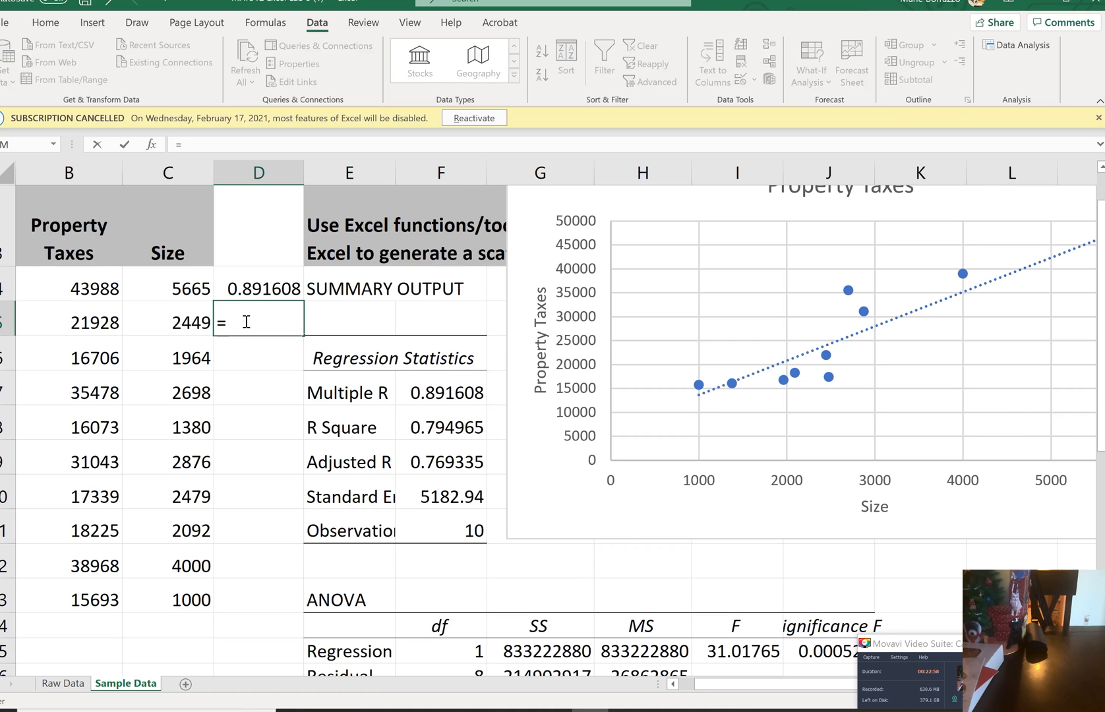
{"action": "key", "text": "Up"}
{"action": "type", "text": "^2"}
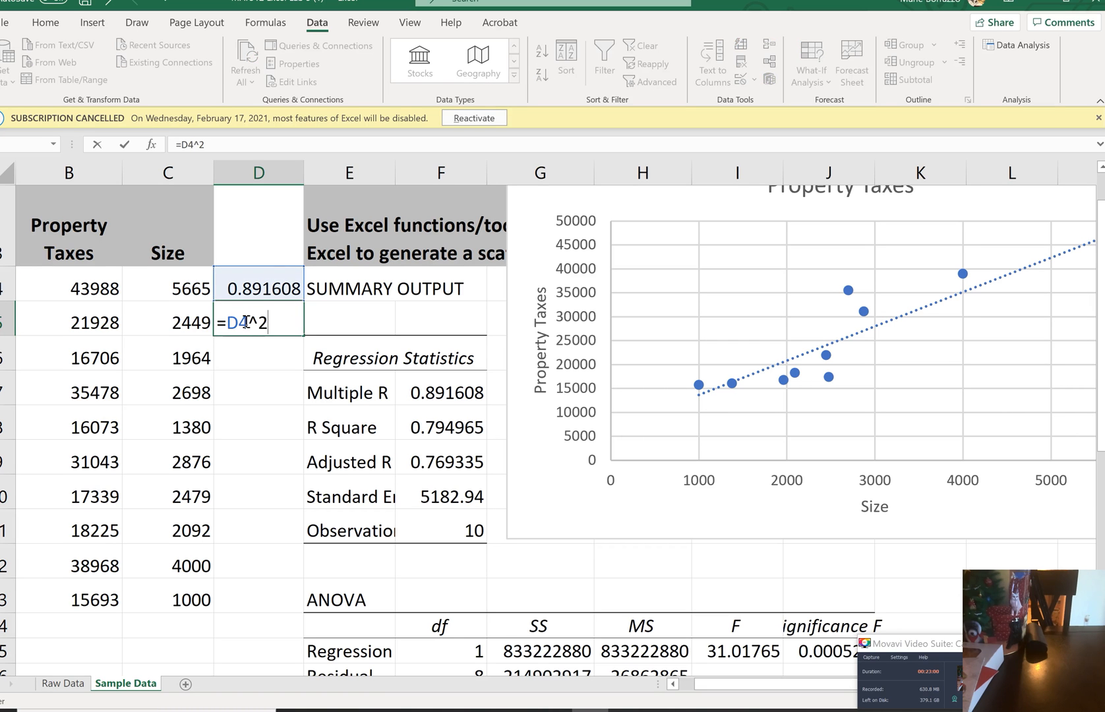
{"action": "key", "text": "Return"}
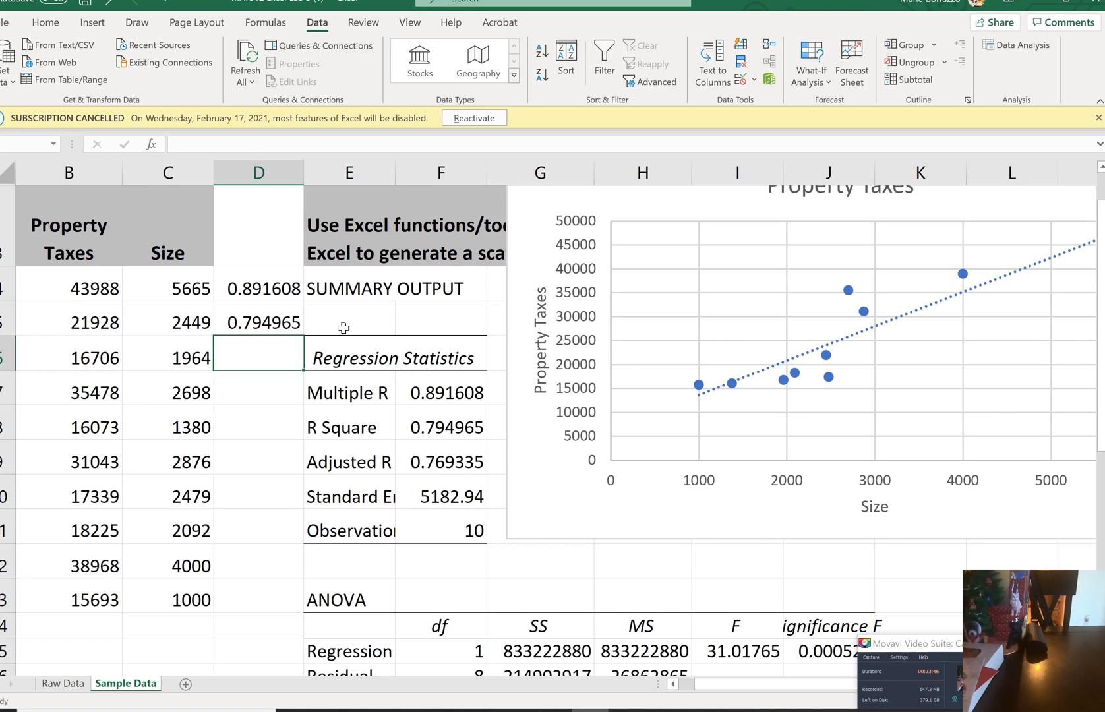
{"action": "key", "text": "Up"}
{"action": "key", "text": "Up"}
{"action": "key", "text": "Up"}
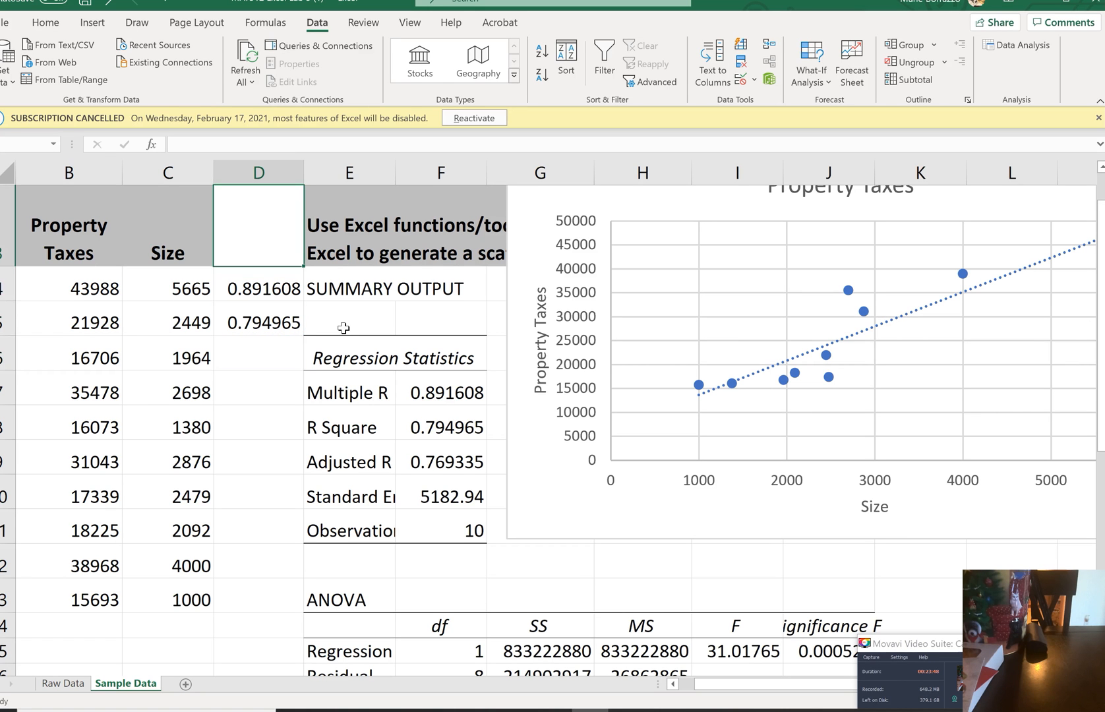
{"action": "key", "text": "Down"}
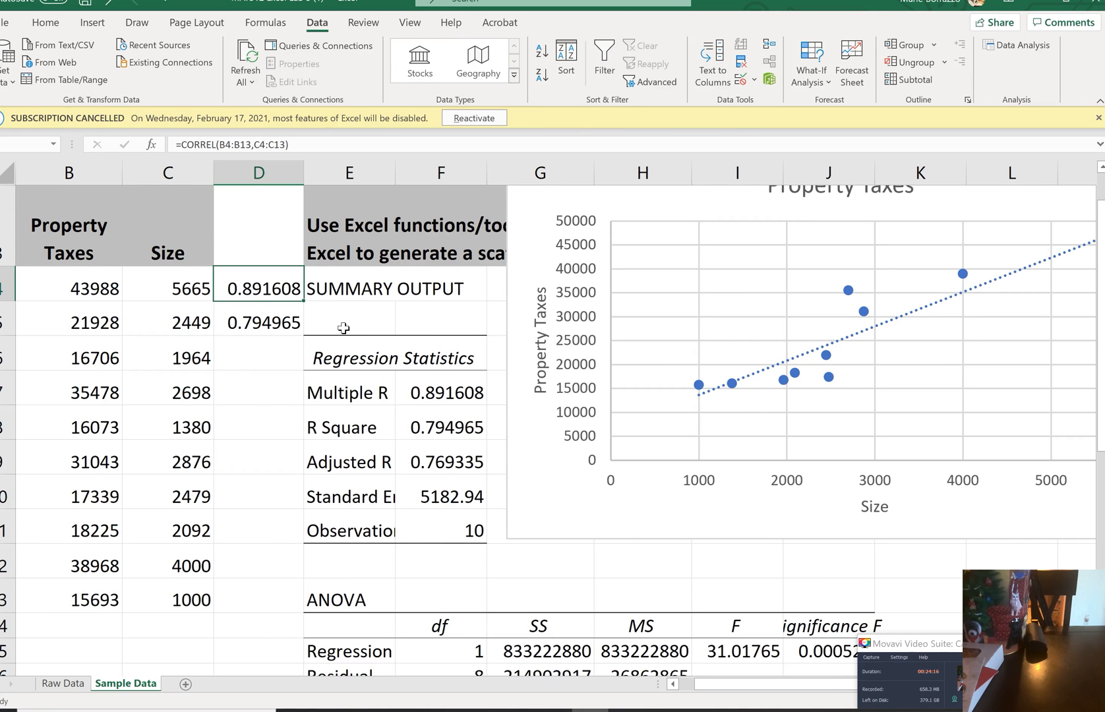
Step: Check the report questions on the Canvas assignment page against the regression tables, prediction and scatterplot in the Excel workbook
{"action": "left_click", "coordinate": [368, 711]}
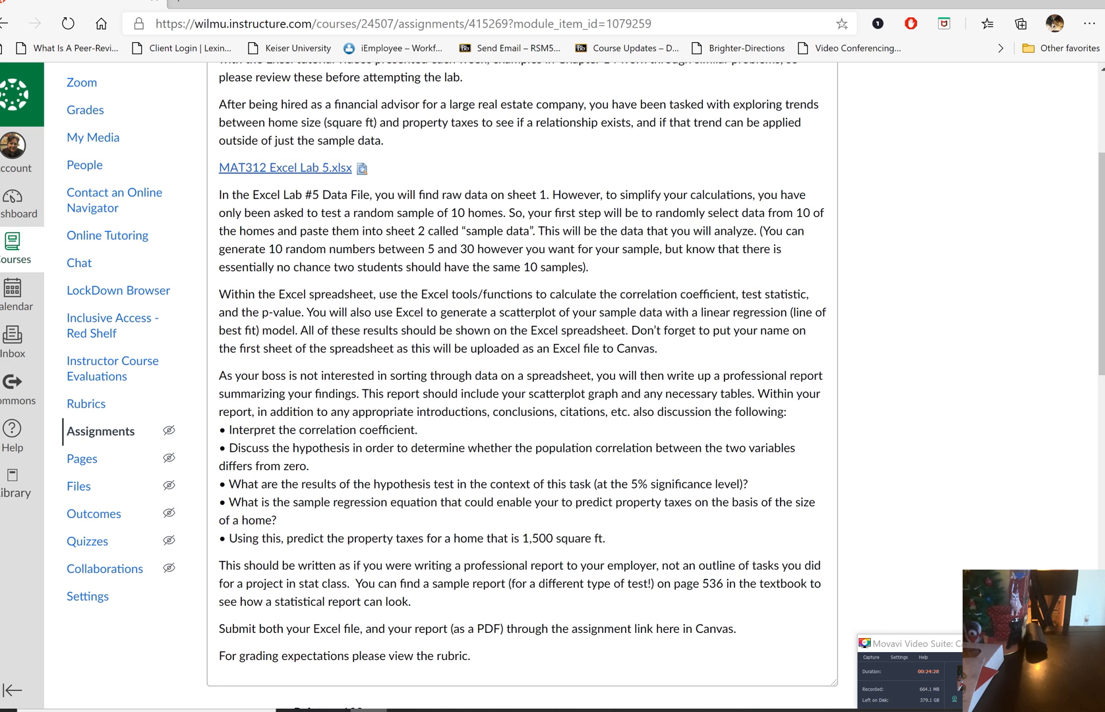
{"action": "key", "text": "alt+Tab"}
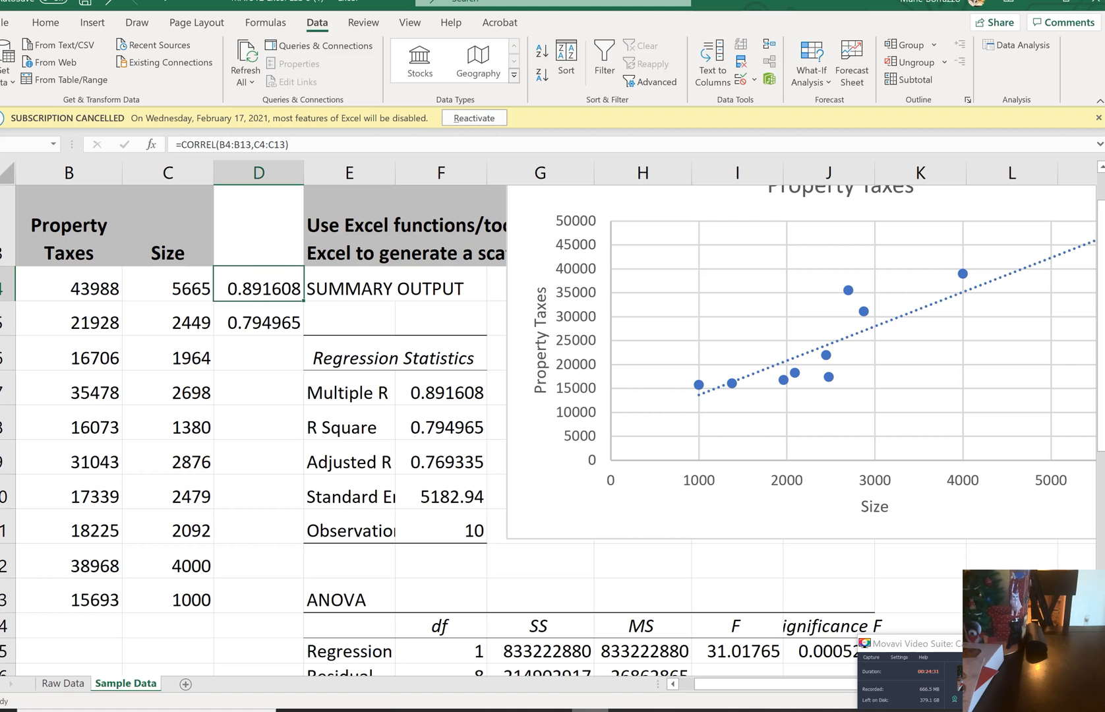
{"action": "scroll", "coordinate": [552, 449], "scroll_direction": "down", "scroll_amount": 2}
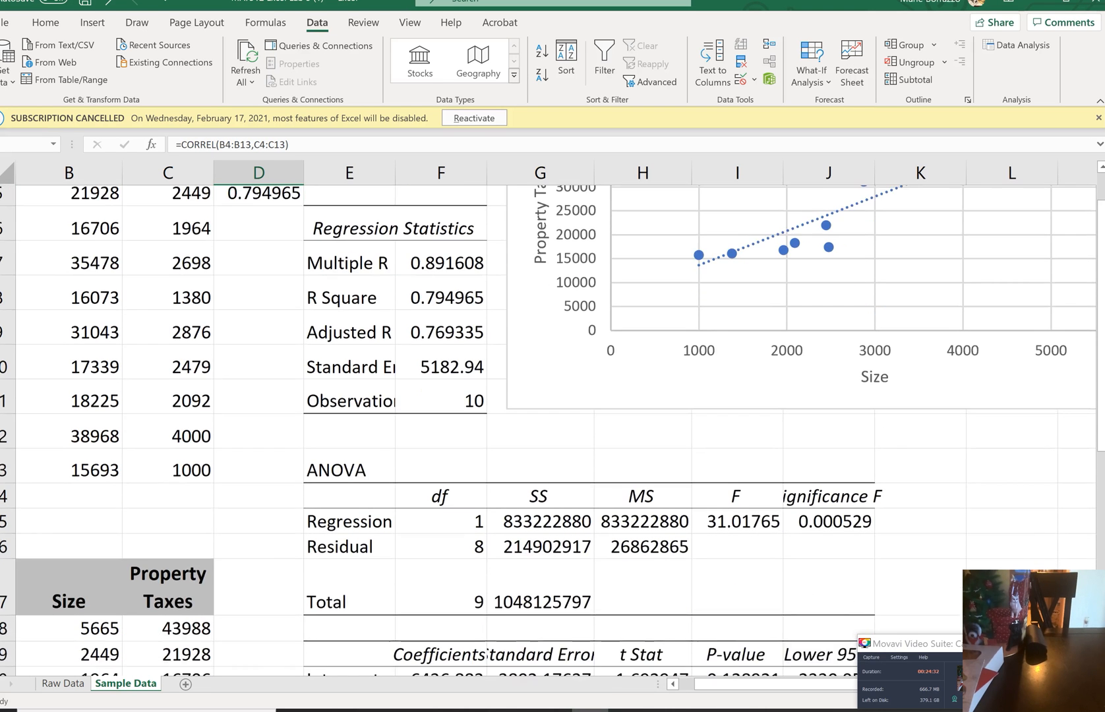
{"action": "scroll", "coordinate": [553, 448], "scroll_direction": "down", "scroll_amount": 2}
{"action": "scroll", "coordinate": [553, 449], "scroll_direction": "right", "scroll_amount": 1}
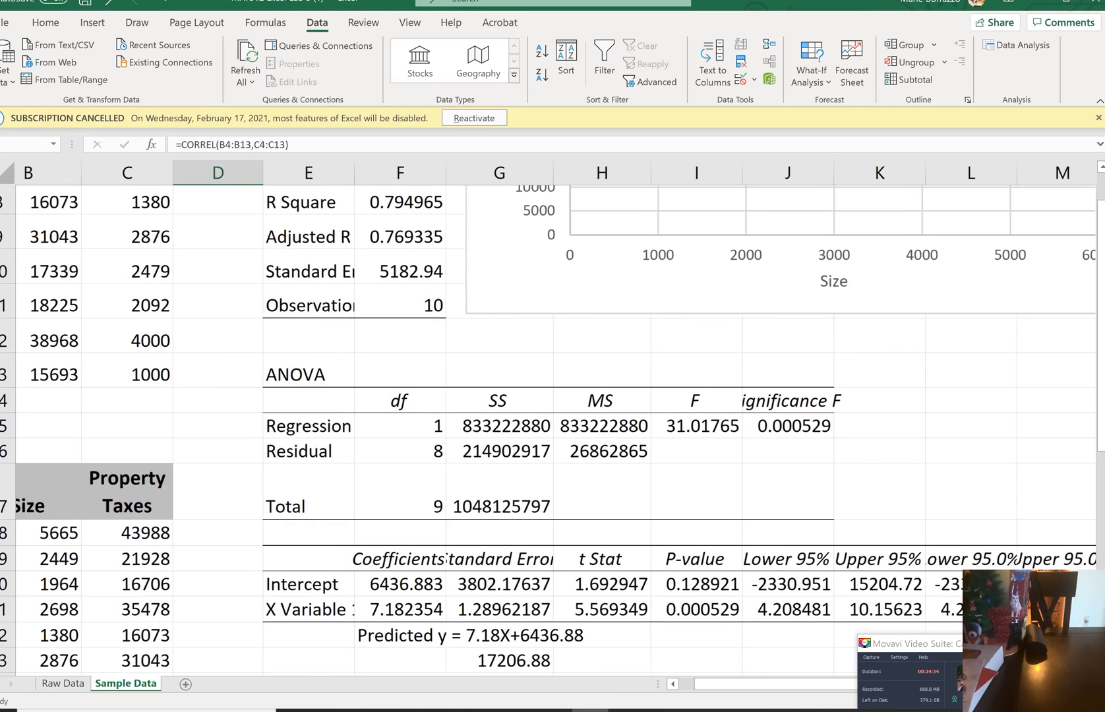
{"action": "scroll", "coordinate": [552, 448], "scroll_direction": "down", "scroll_amount": 1, "text": "ctrl"}
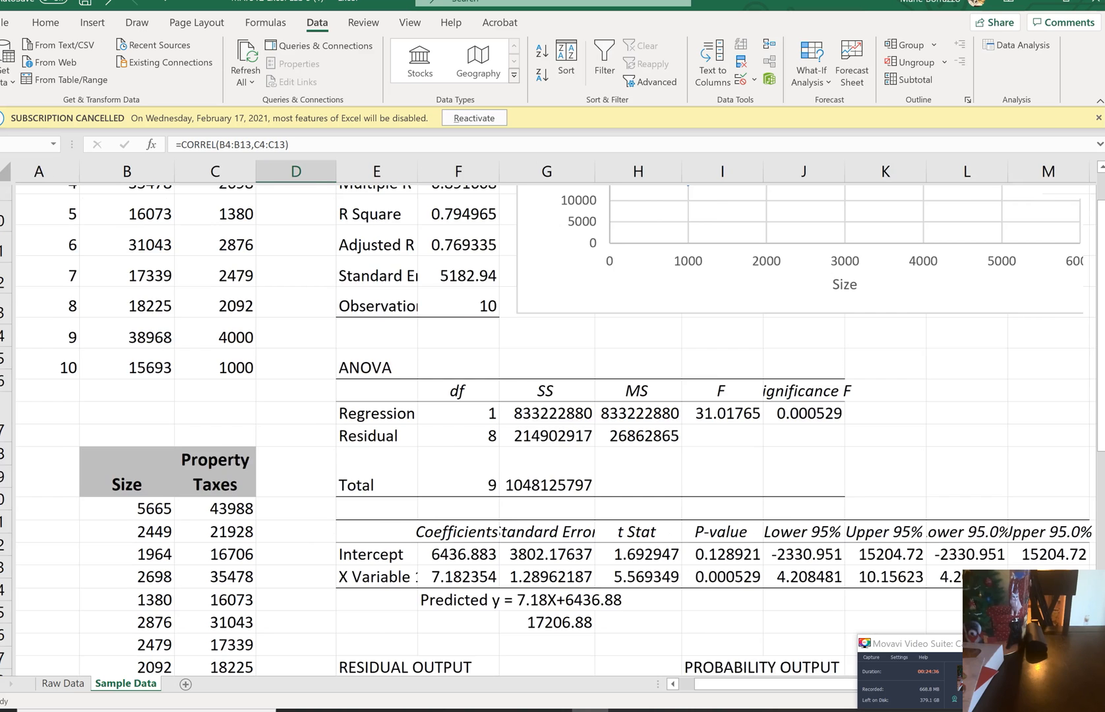
{"action": "scroll", "coordinate": [553, 448], "scroll_direction": "down", "scroll_amount": 1, "text": "ctrl"}
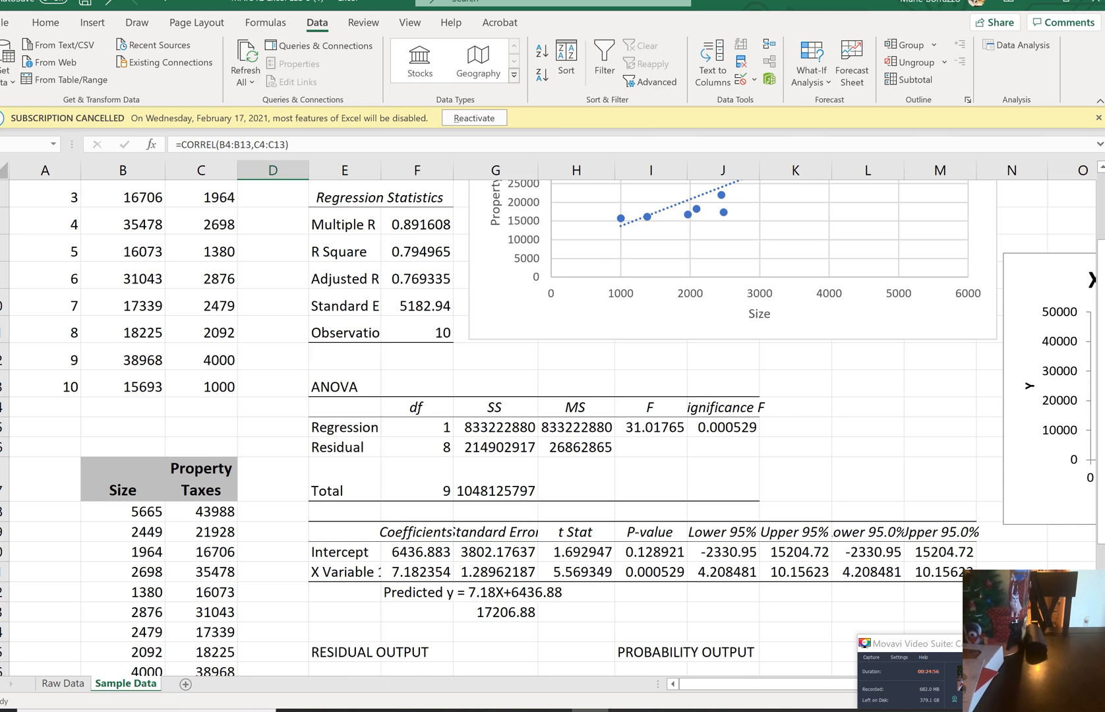
{"action": "scroll", "coordinate": [548, 422], "scroll_direction": "up", "scroll_amount": 3}
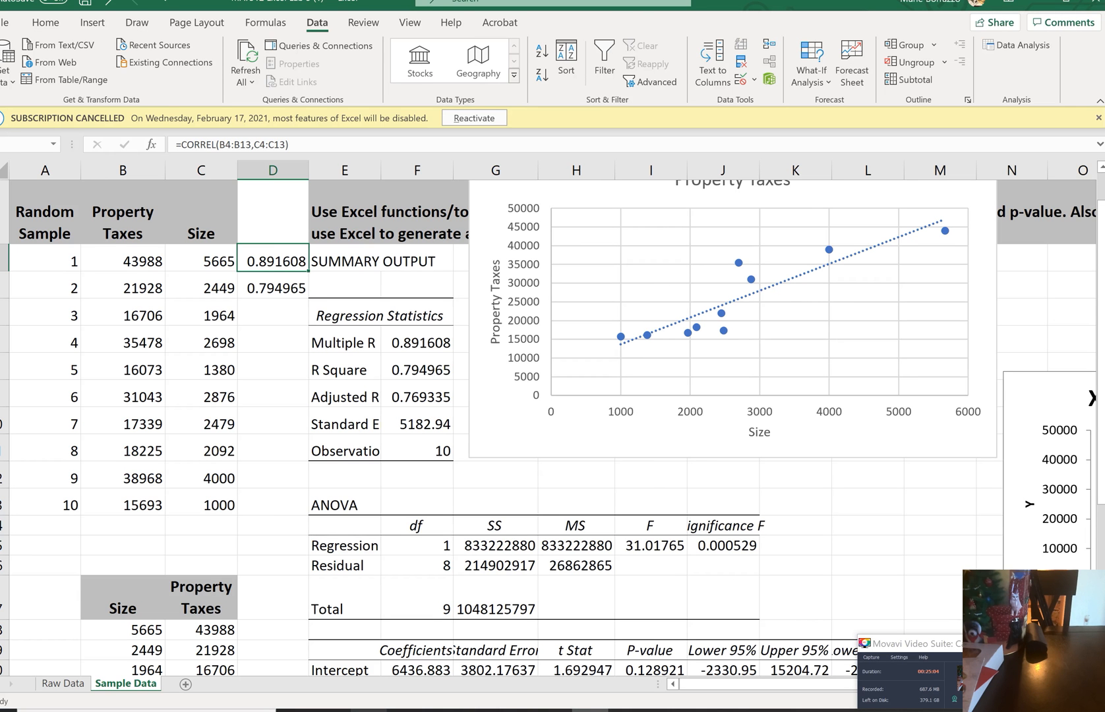
{"action": "left_click", "coordinate": [372, 707]}
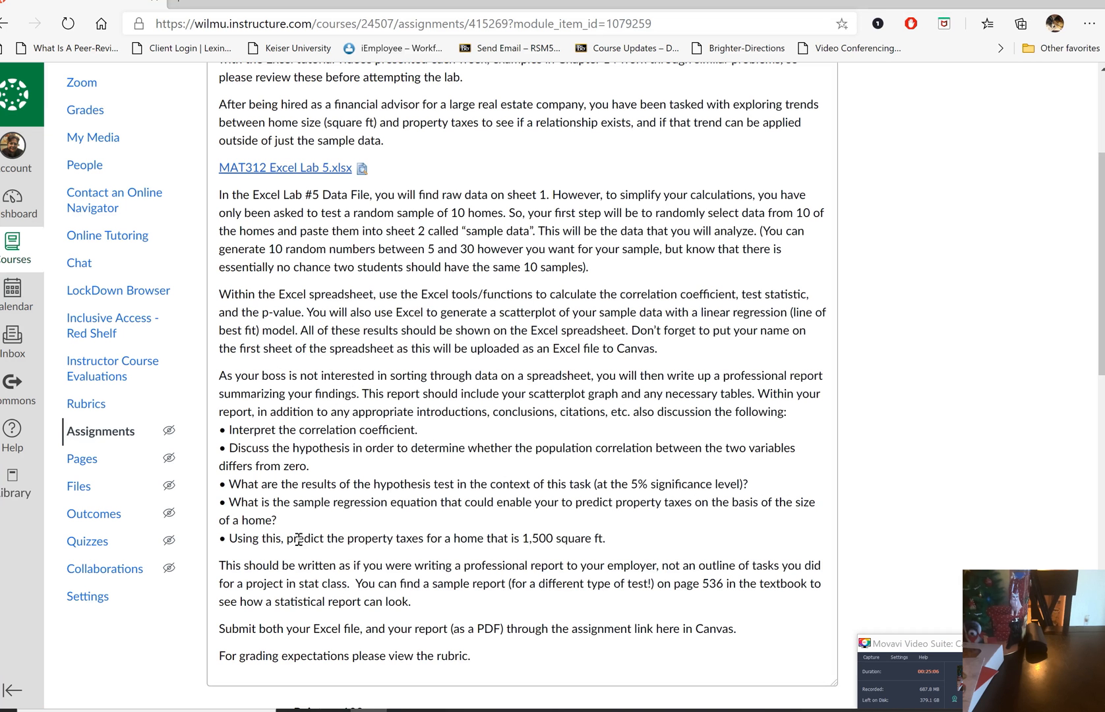